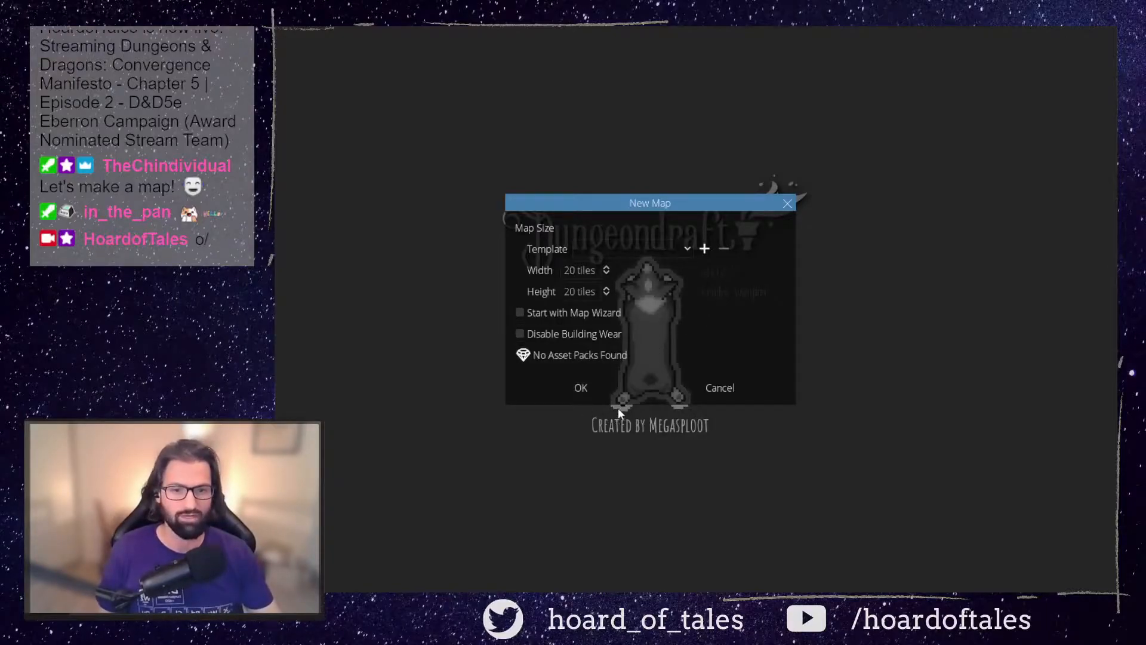
Create a new map 20 tiles wide and 20 tiles high
left_click(603, 392)
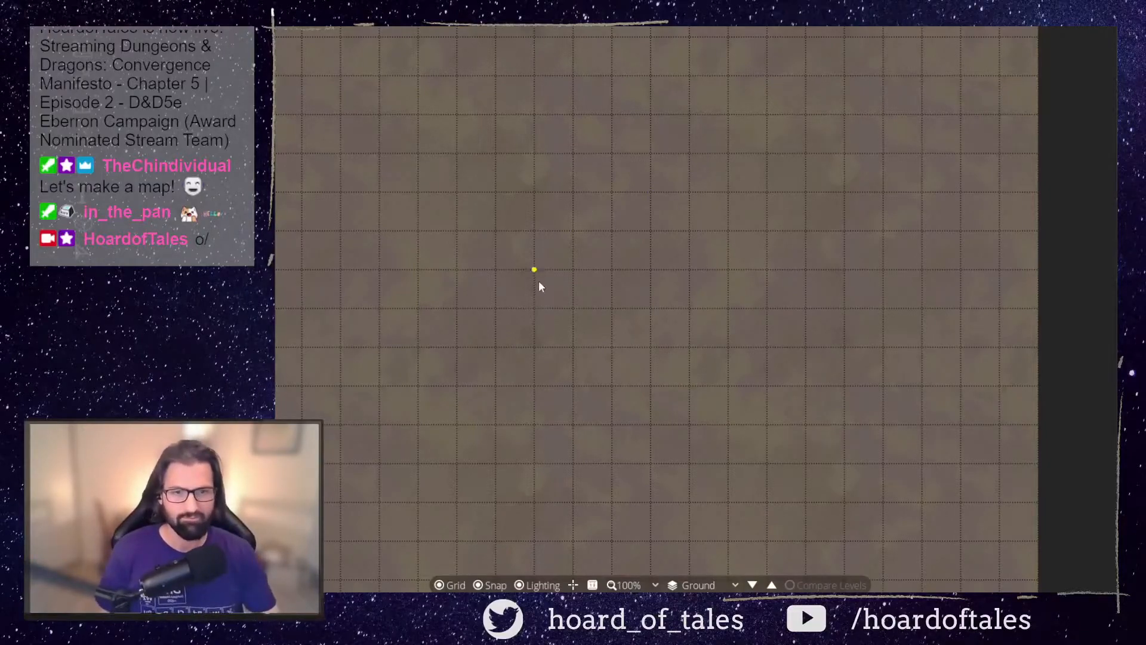
scroll(690, 274, "down", 1)
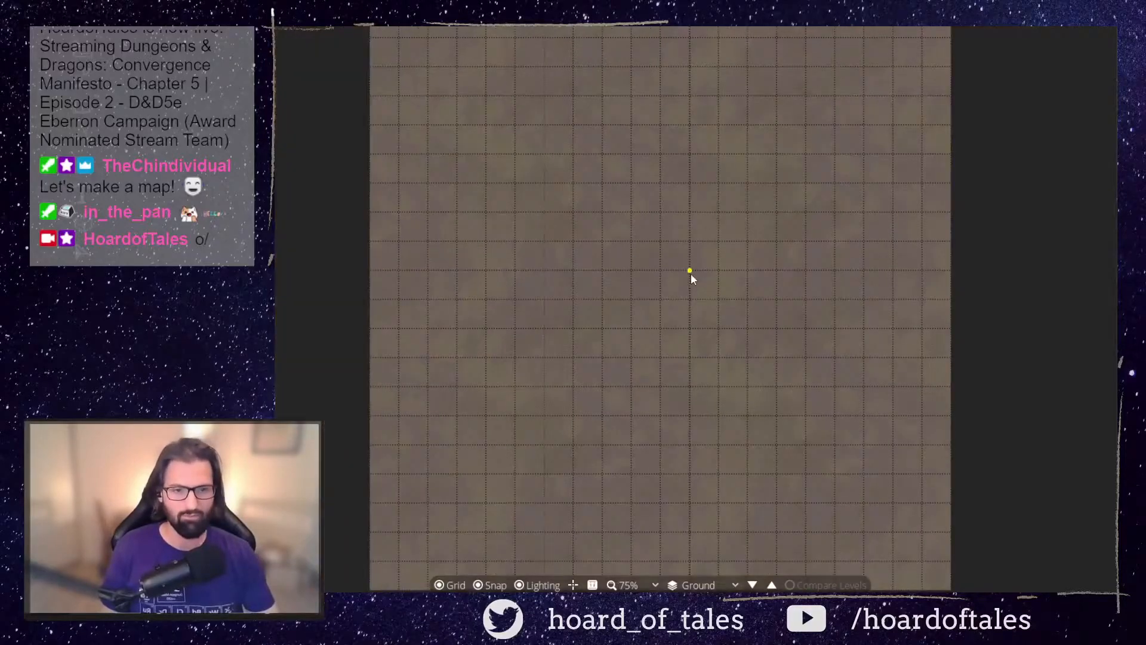
scroll(690, 276, "down", 1)
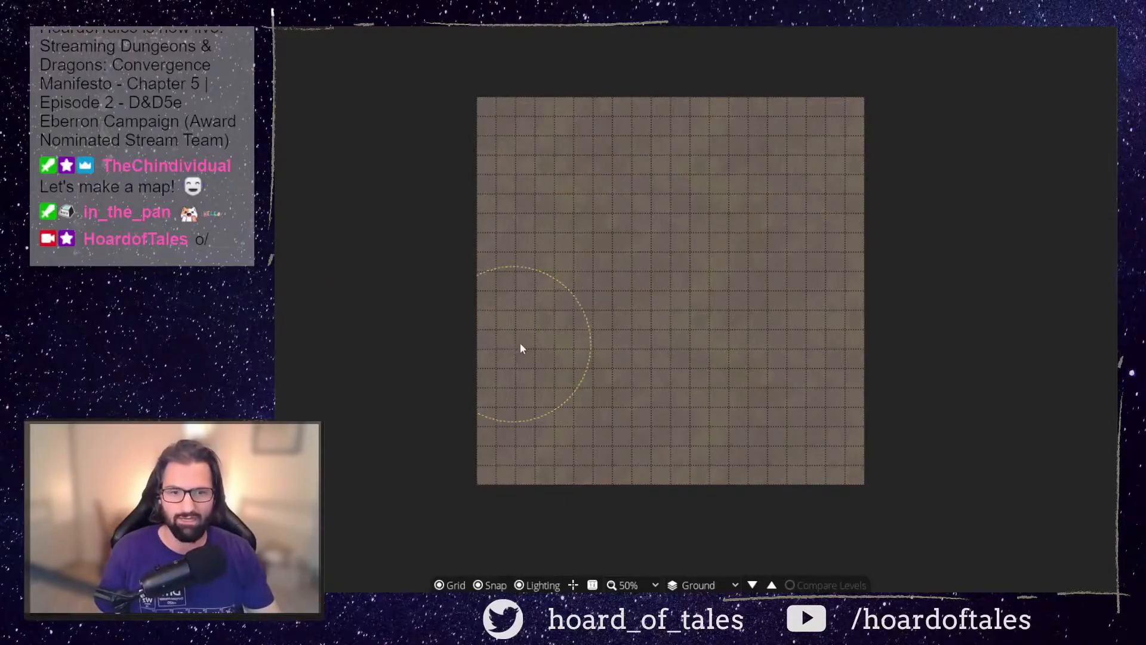
Try painting a winding strip of cobbled terrain from north to south through the middle of the map with a smaller brush
scroll(627, 289, "down", 5)
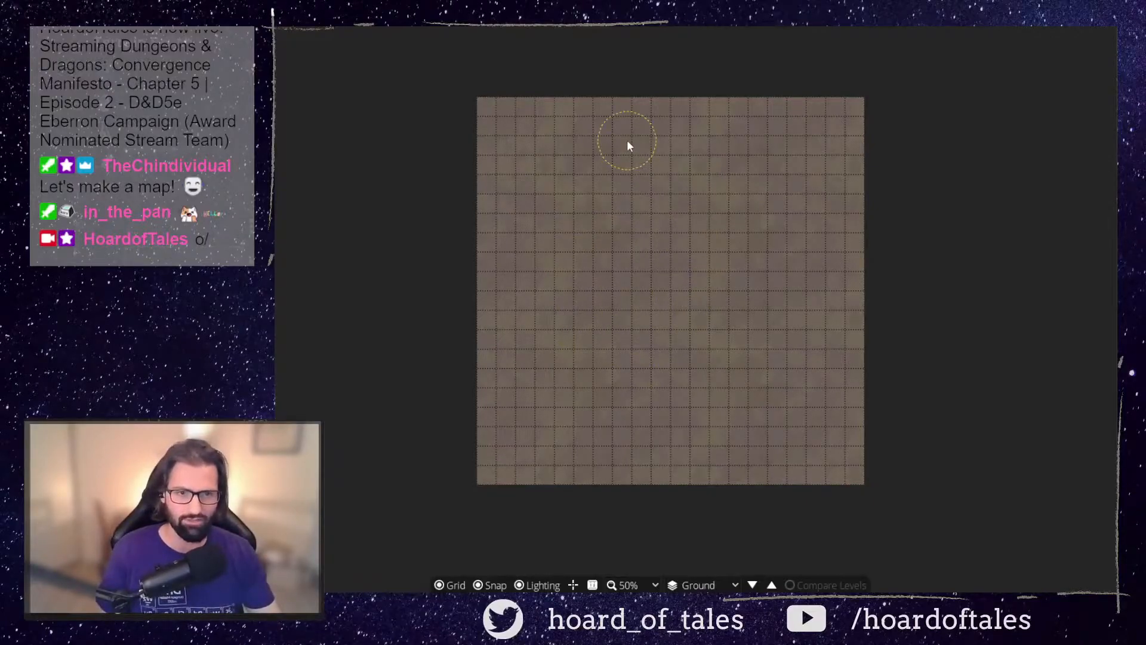
left_click_drag(621, 129, 649, 166)
left_click_drag(643, 225, 635, 240)
left_click_drag(658, 280, 685, 282)
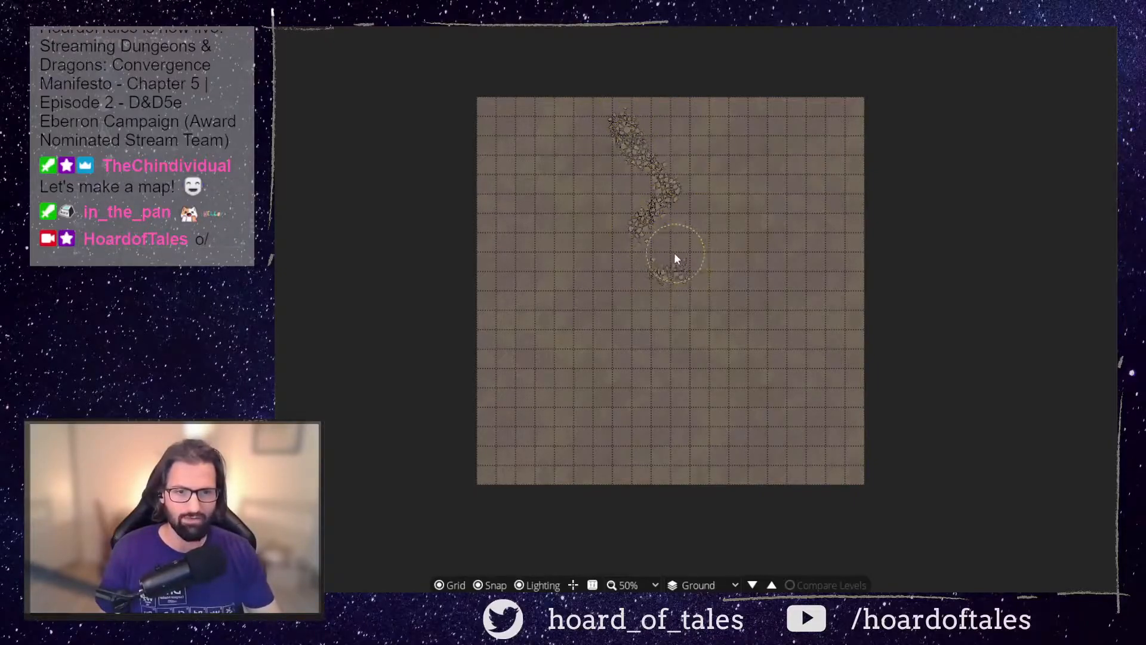
left_click_drag(700, 306, 684, 323)
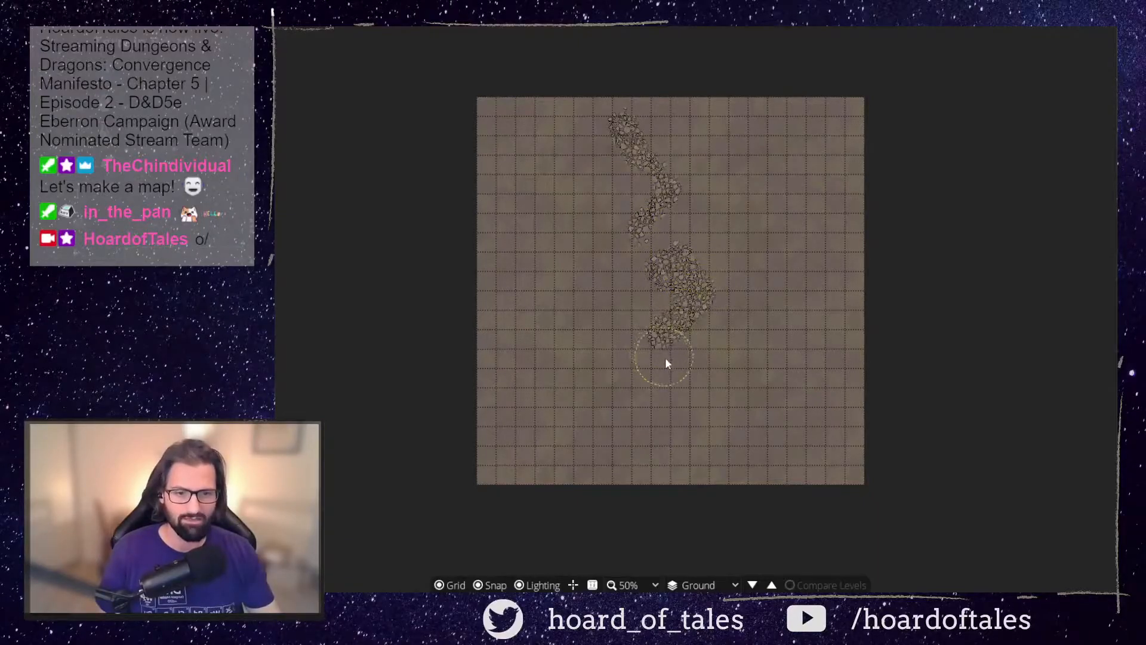
mouse_move(656, 387)
left_mouse_down()
mouse_move(625, 408)
mouse_move(633, 436)
left_mouse_up()
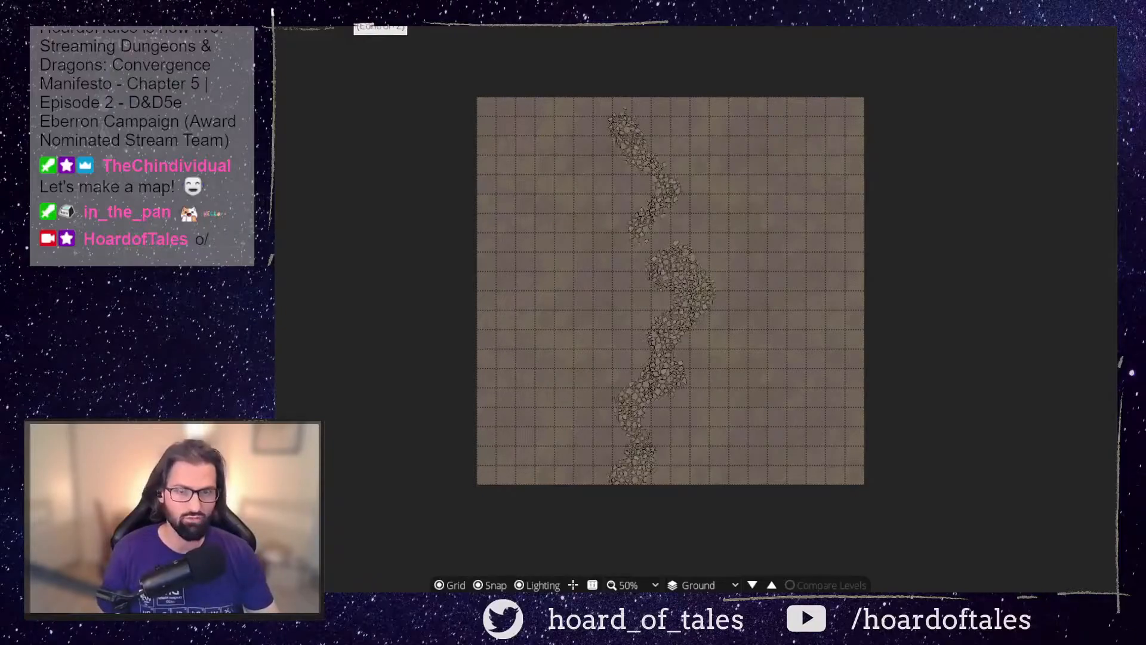
key("ctrl+z")
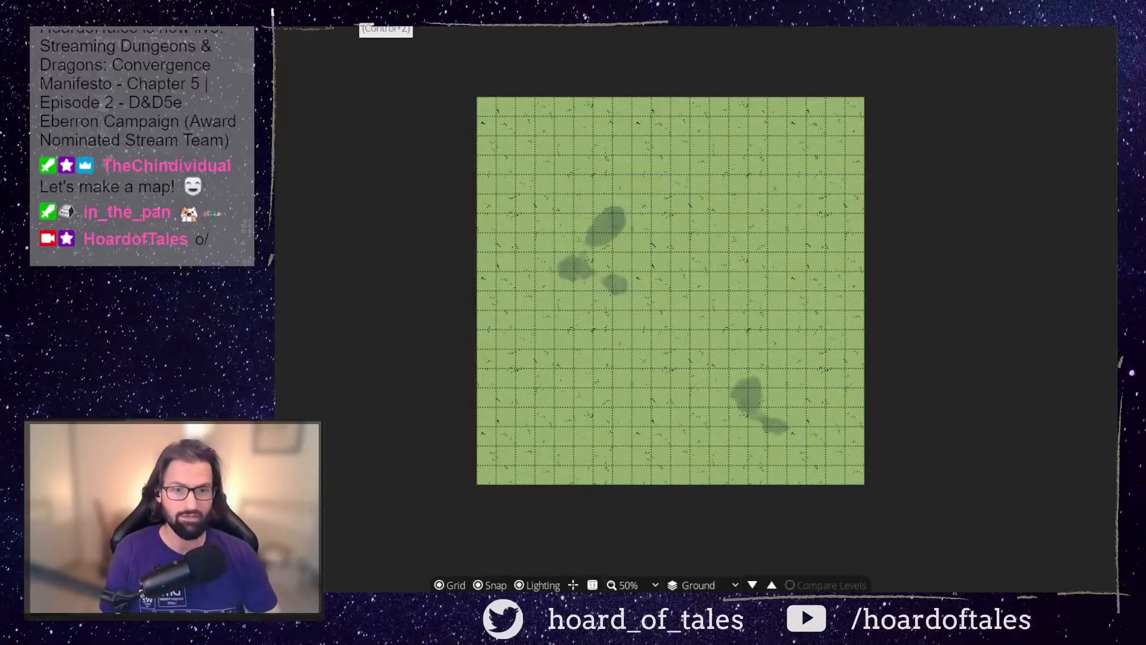
Undo the dark patches painted on the grass in the northwest and southeast parts of the map
key("ctrl+z")
key("ctrl+z")
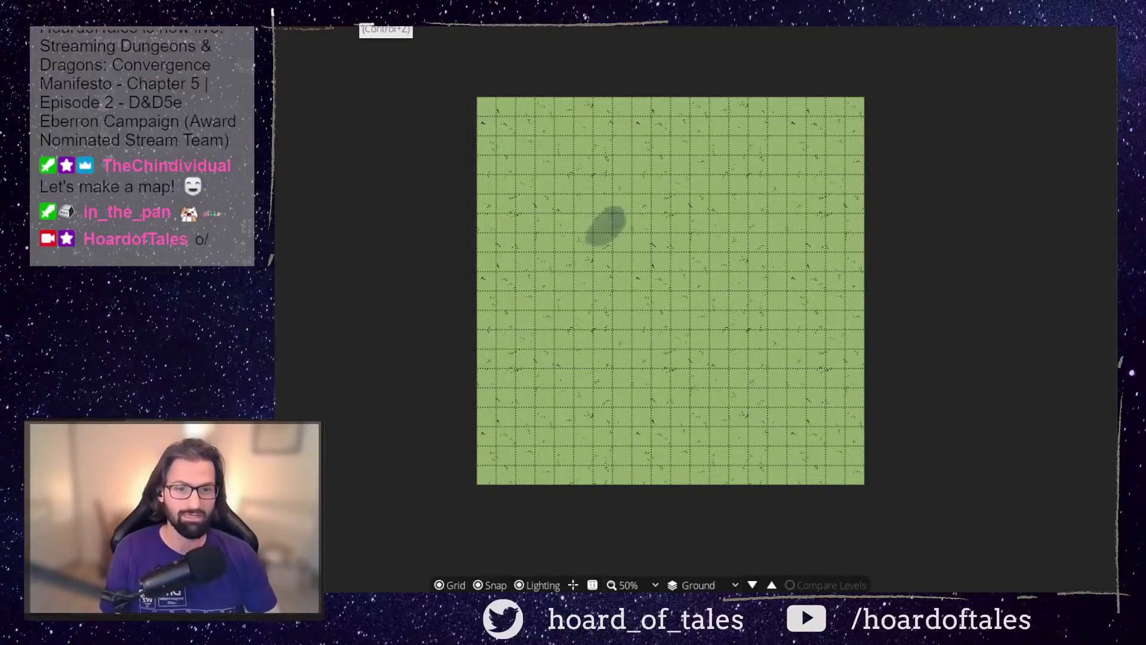
key("ctrl+z")
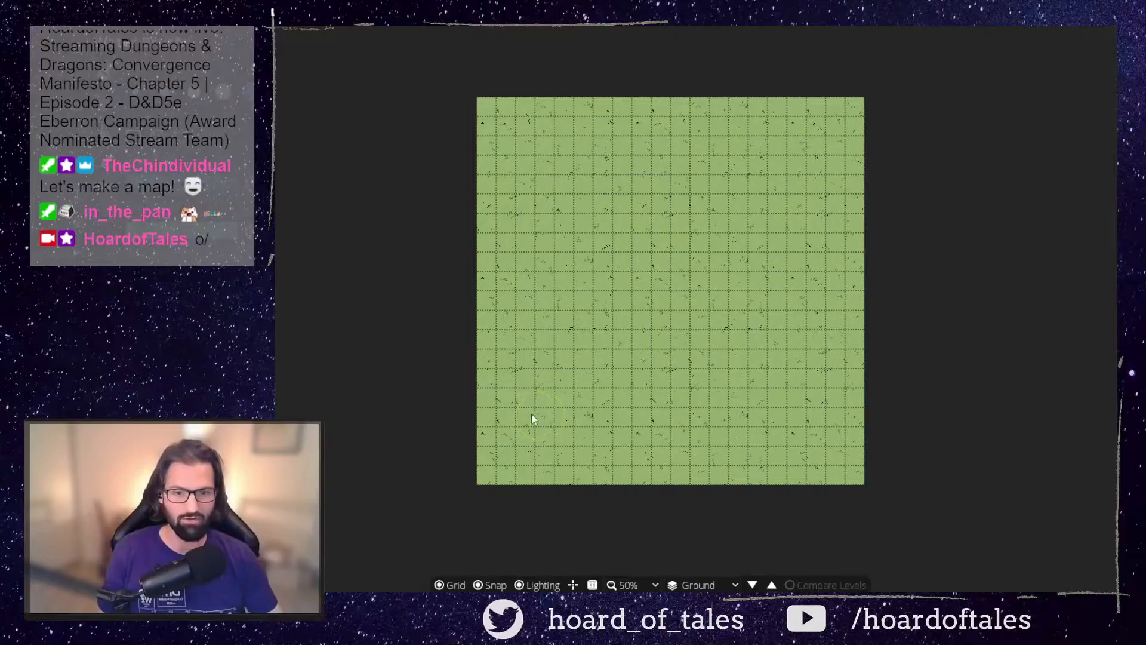
Try painting a body of water over the map's southeast corner and inspect its shoreline
mouse_move(788, 475)
left_mouse_down()
mouse_move(870, 479)
mouse_move(848, 401)
mouse_move(827, 416)
mouse_move(856, 426)
mouse_move(858, 385)
mouse_move(820, 457)
left_mouse_up()
mouse_move(751, 504)
left_mouse_down()
mouse_move(798, 463)
mouse_move(767, 443)
mouse_move(806, 437)
left_mouse_up()
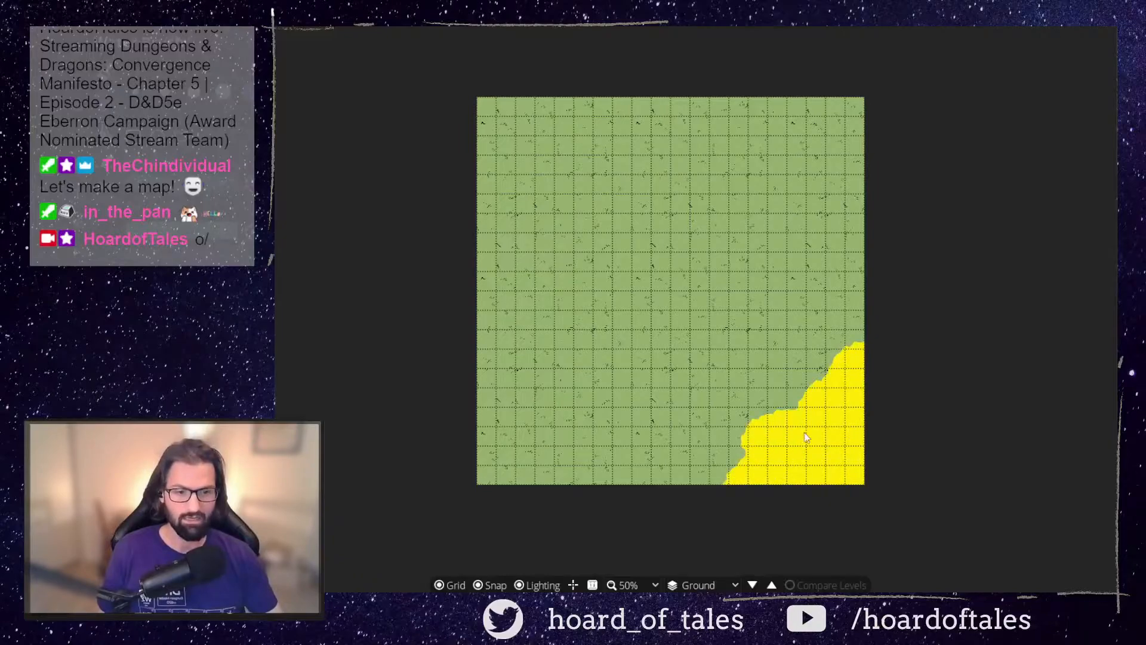
left_click_drag(881, 459, 895, 468)
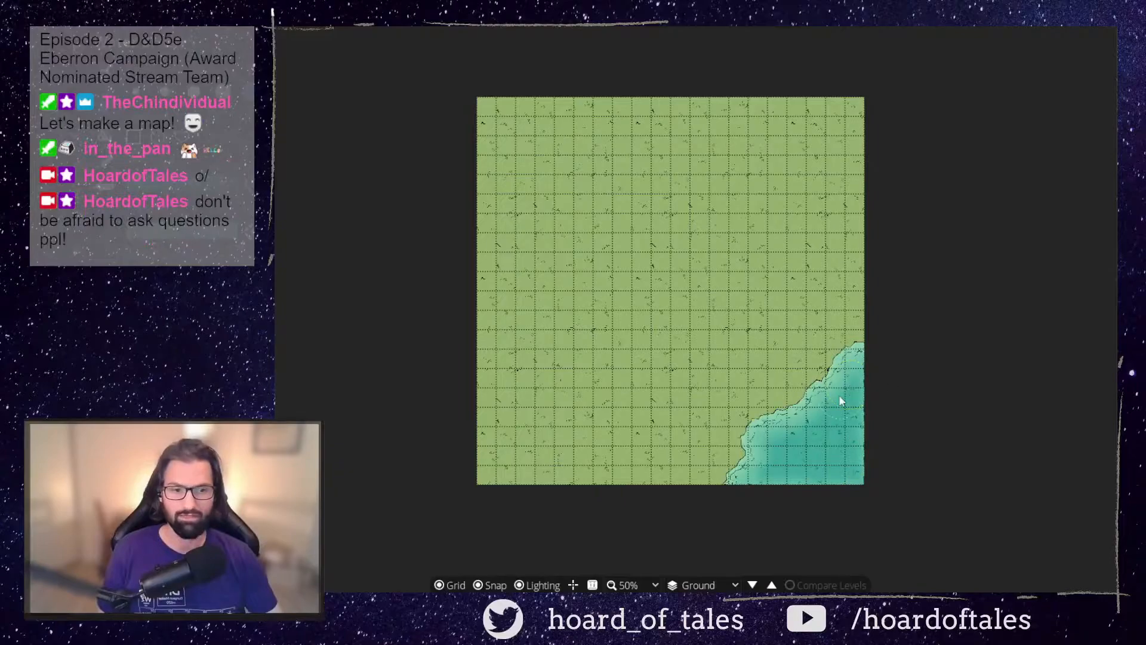
scroll(852, 452, "up", 1)
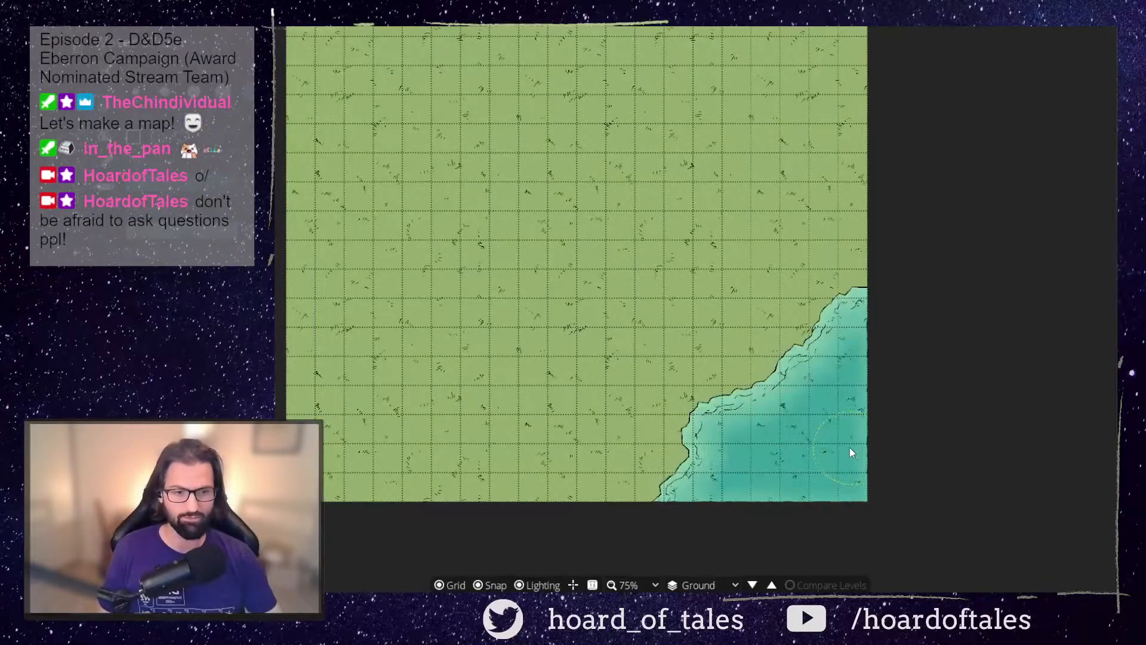
scroll(851, 451, "up", 1)
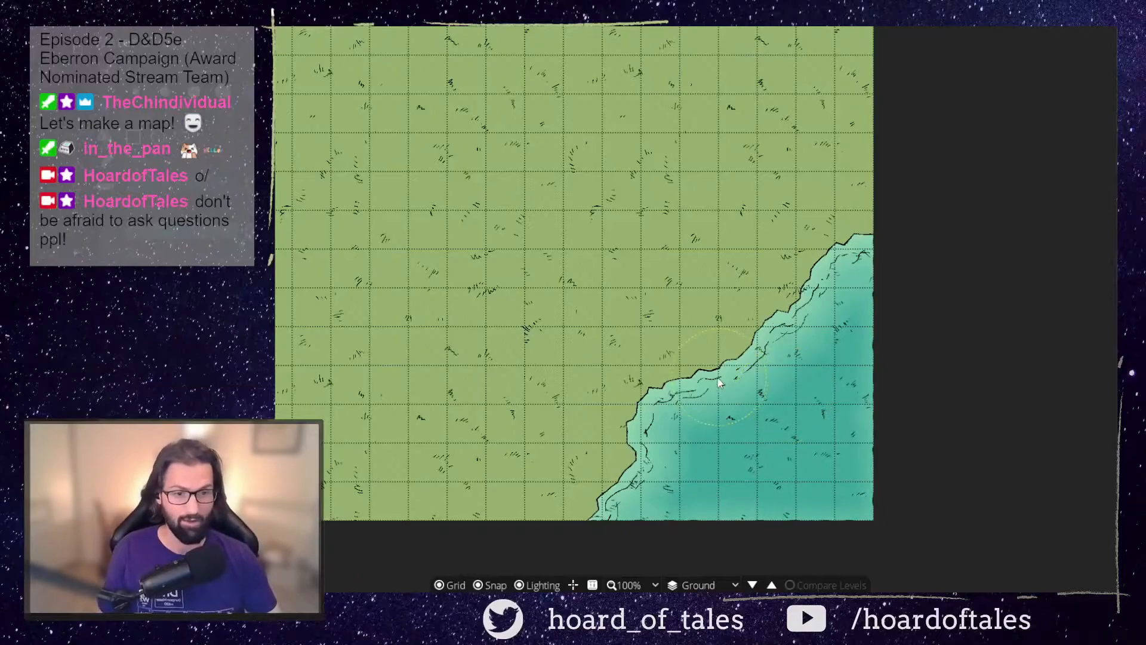
scroll(709, 394, "down", 1)
scroll(708, 393, "down", 1)
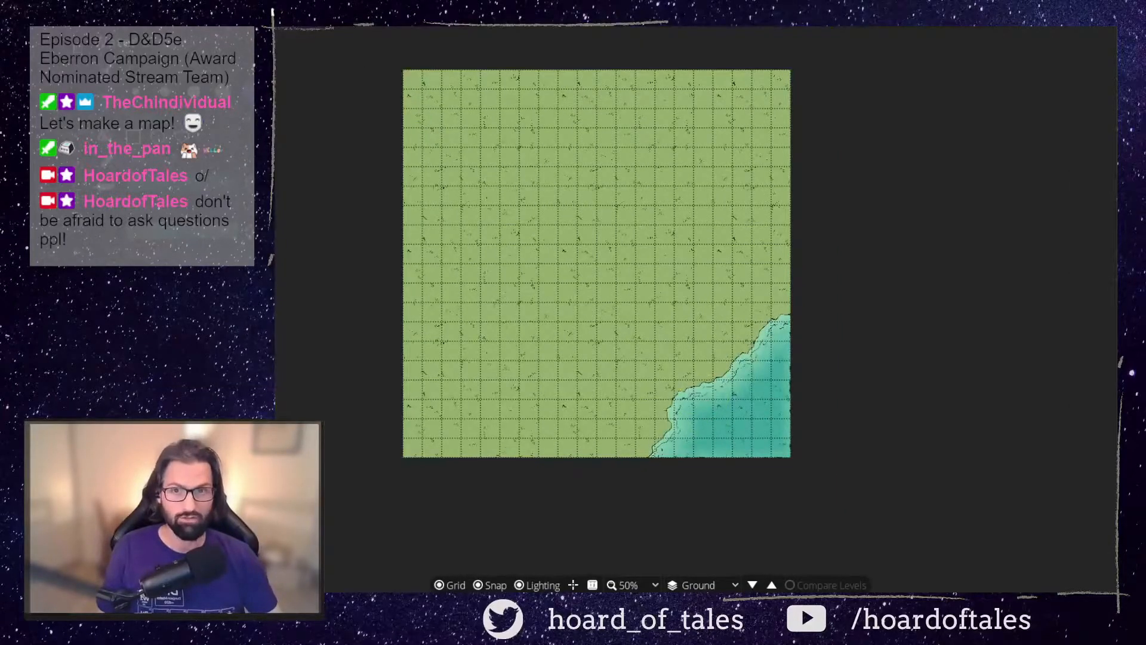
key("ctrl+z")
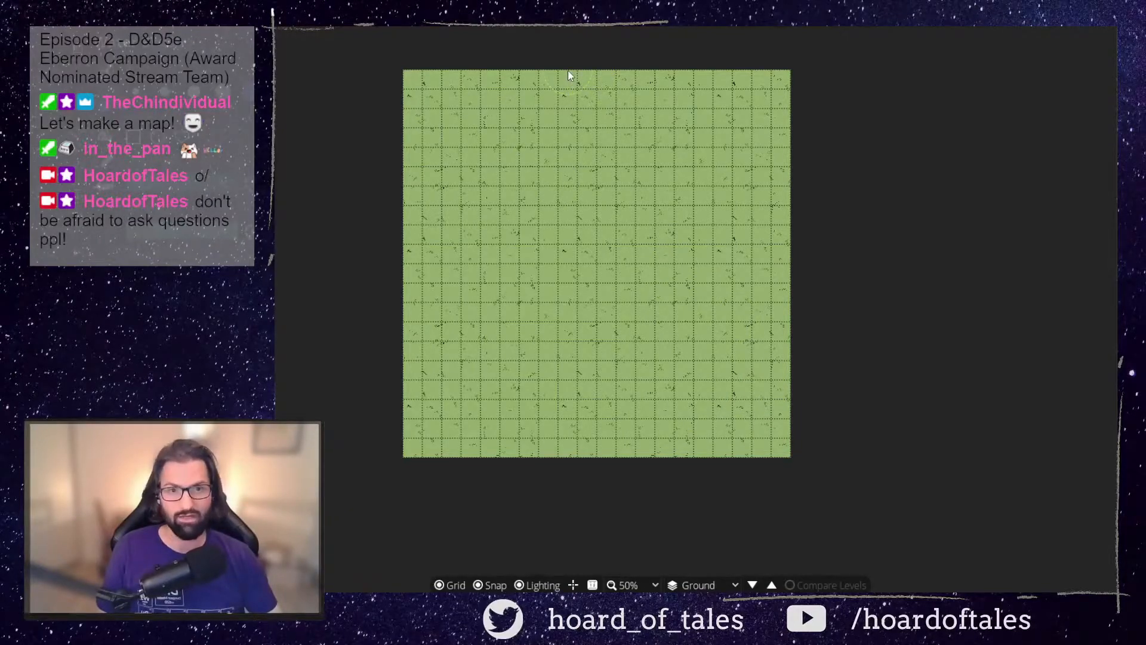
Paint a river from the middle of the map's north edge, curving southeast to the east edge
mouse_move(564, 91)
left_mouse_down()
mouse_move(598, 224)
mouse_move(786, 350)
left_mouse_up()
left_click_drag(872, 371, 880, 367)
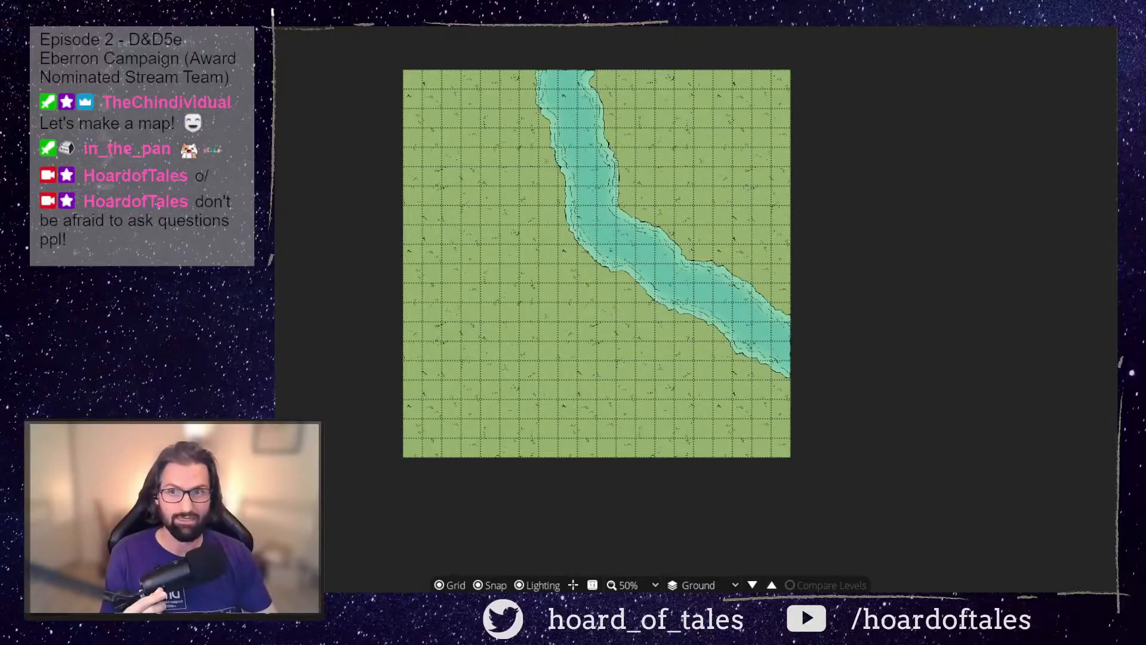
Try drawing a closed, curved loop with a thin dark path style on the grass west of the river
key("p")
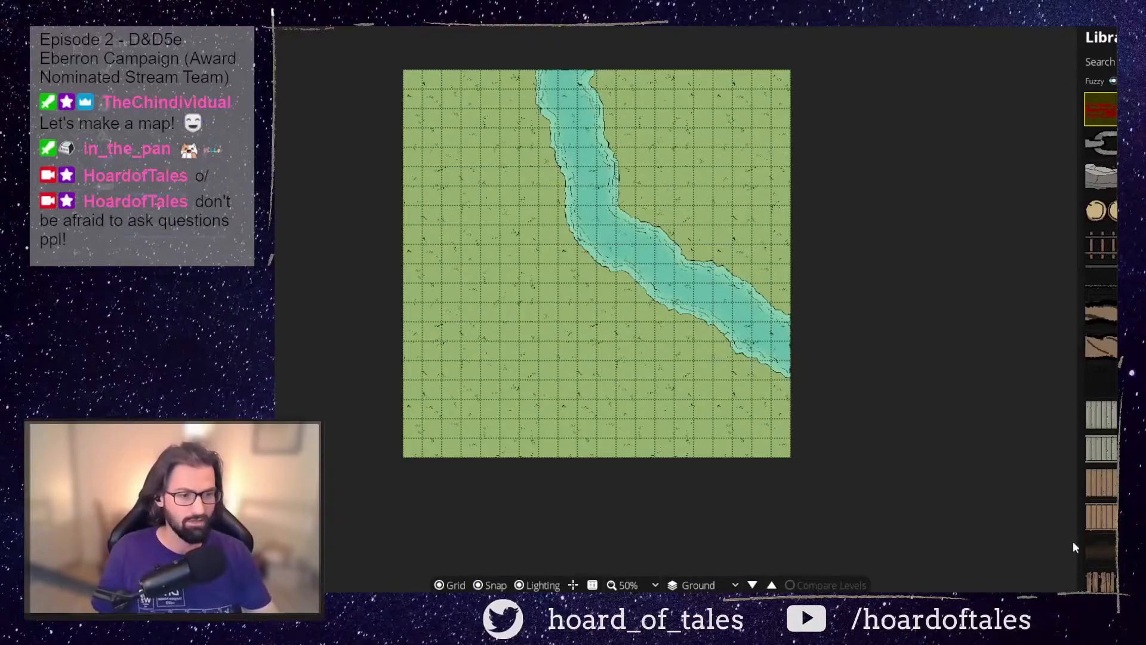
left_click(1101, 551)
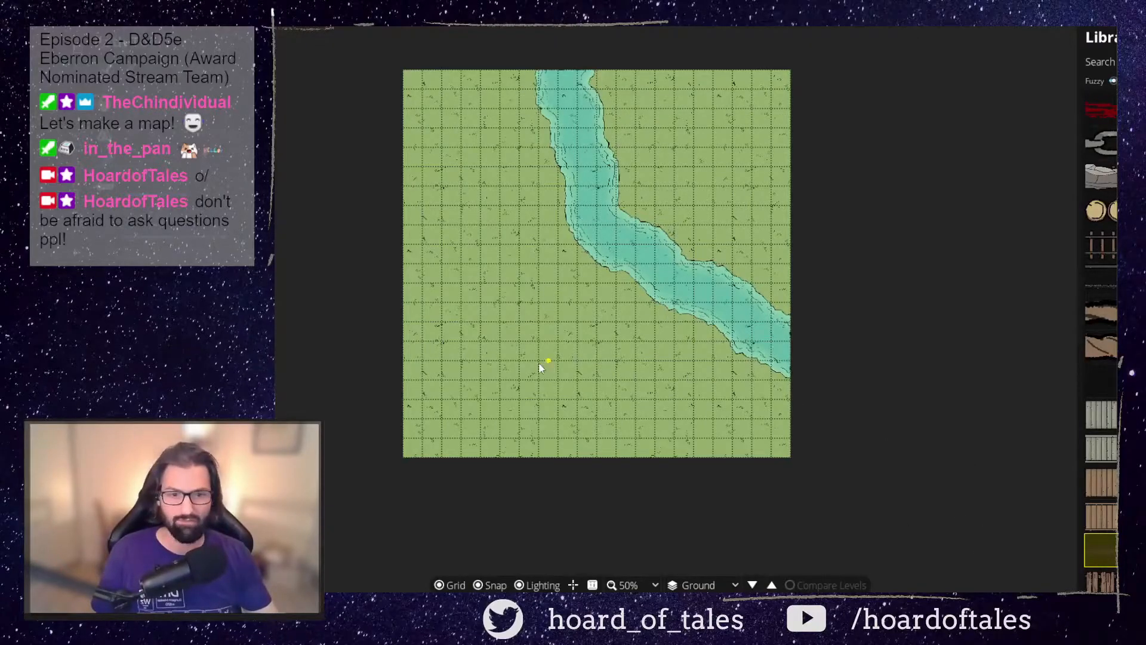
left_click_drag(505, 380, 545, 353)
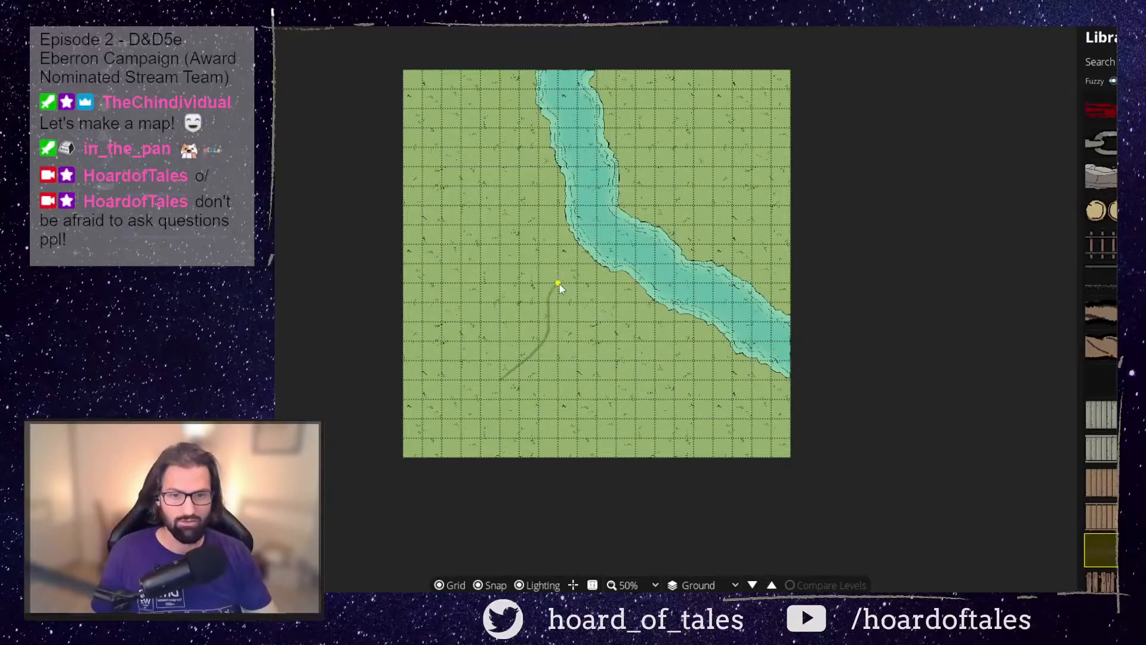
mouse_move(584, 263)
left_mouse_down()
mouse_move(541, 207)
mouse_move(556, 195)
mouse_move(543, 189)
mouse_move(508, 195)
mouse_move(481, 240)
left_mouse_up()
left_click_drag(500, 284, 461, 333)
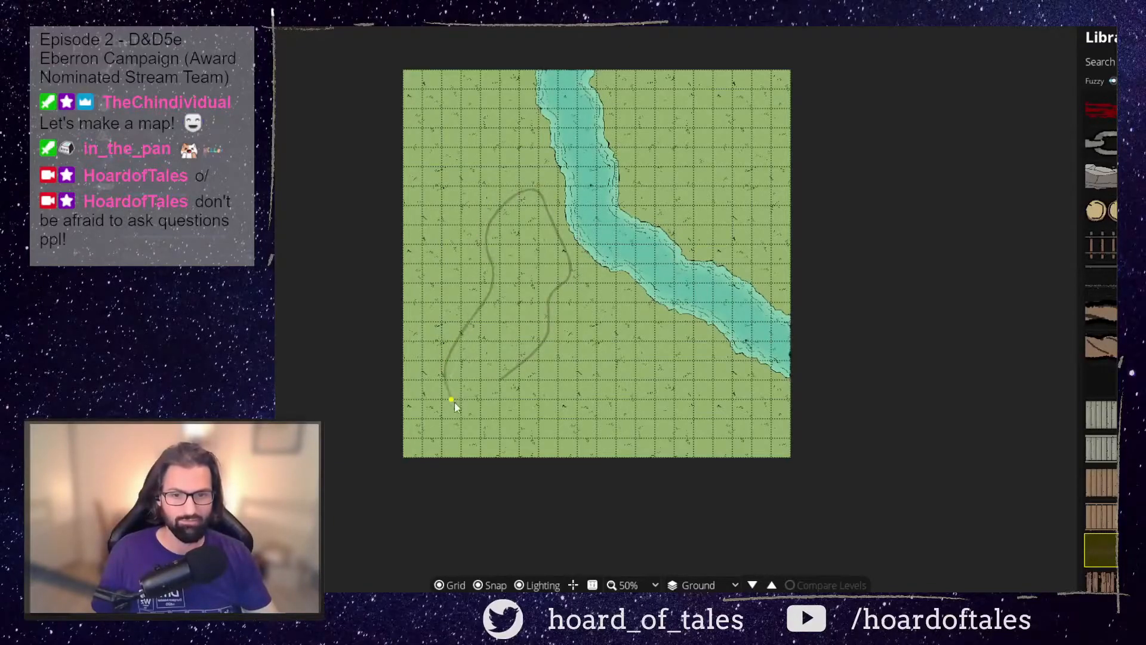
left_click_drag(471, 413, 512, 400)
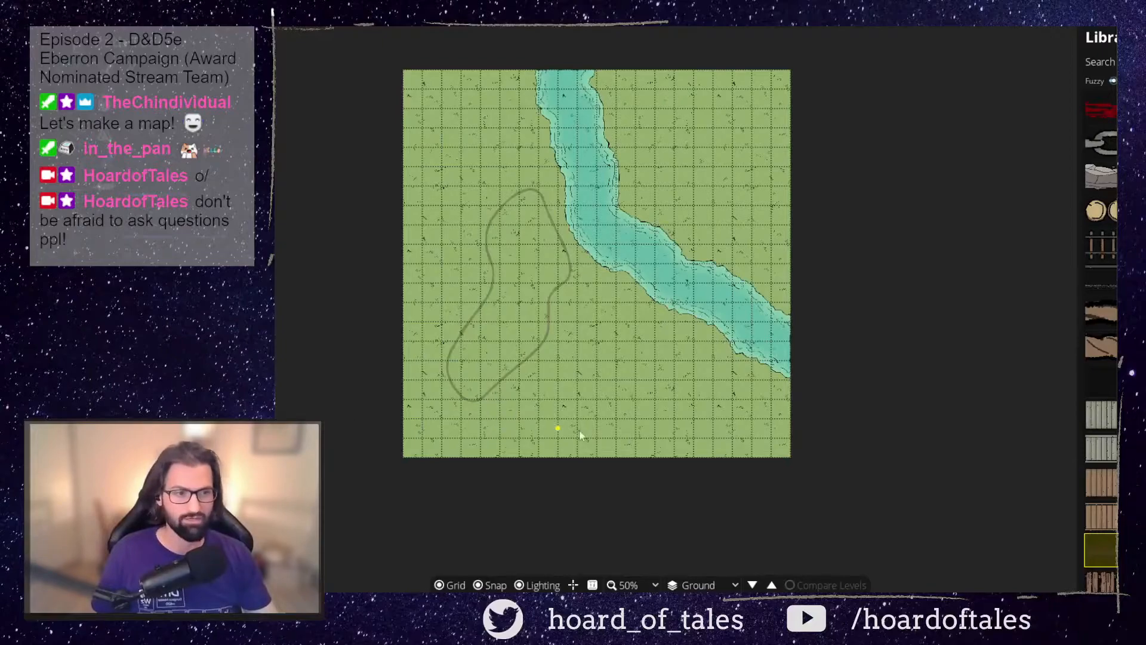
key("ctrl+z")
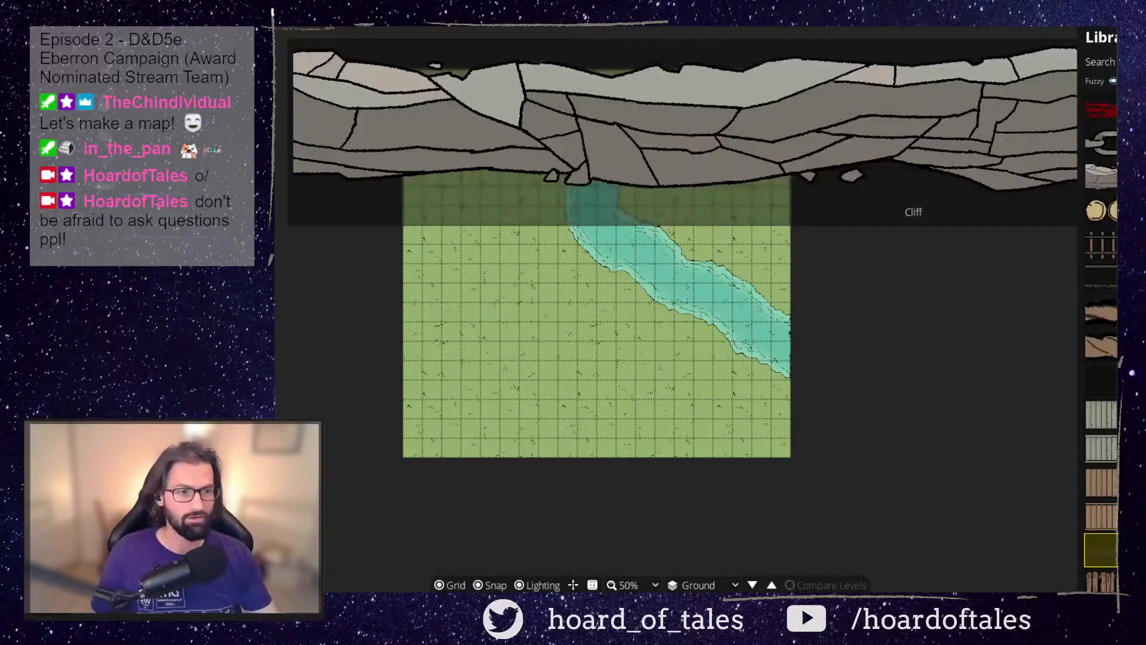
Draw a curved Cliff path across the map's northwest corner, from the west edge to the north edge
left_click(1100, 176)
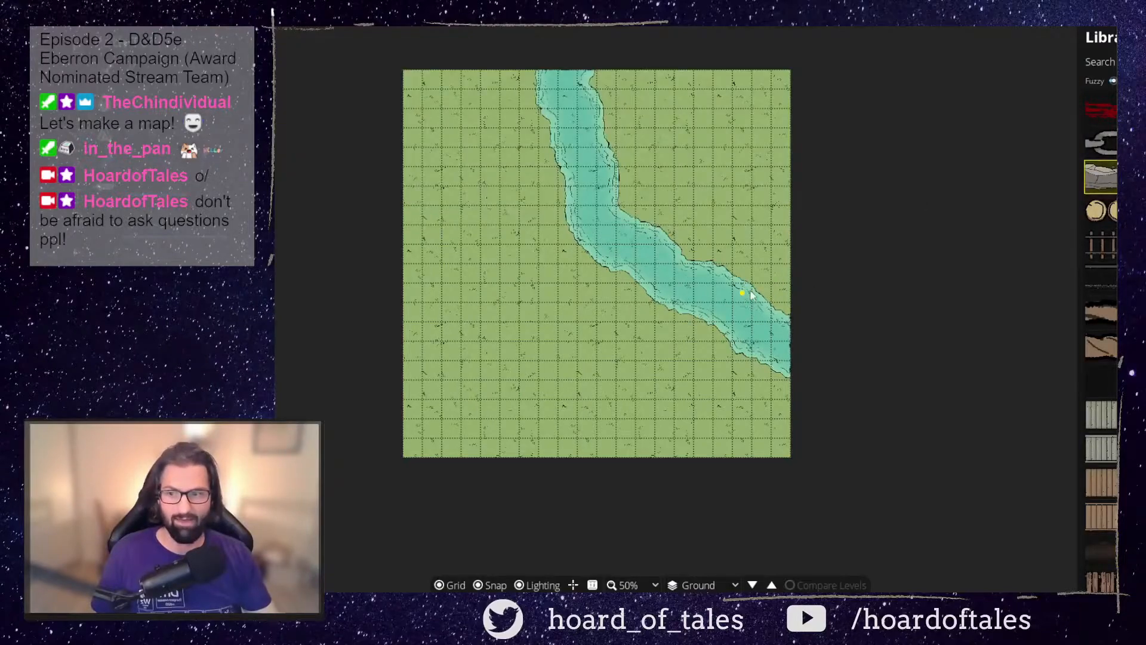
left_click(401, 227)
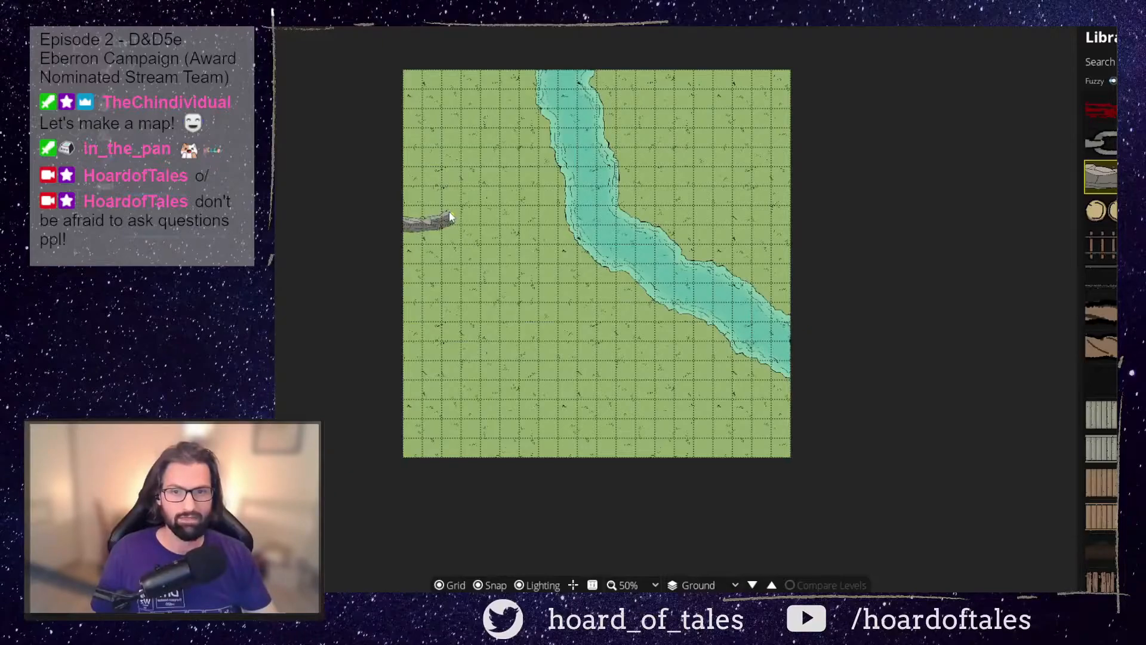
left_click(470, 206)
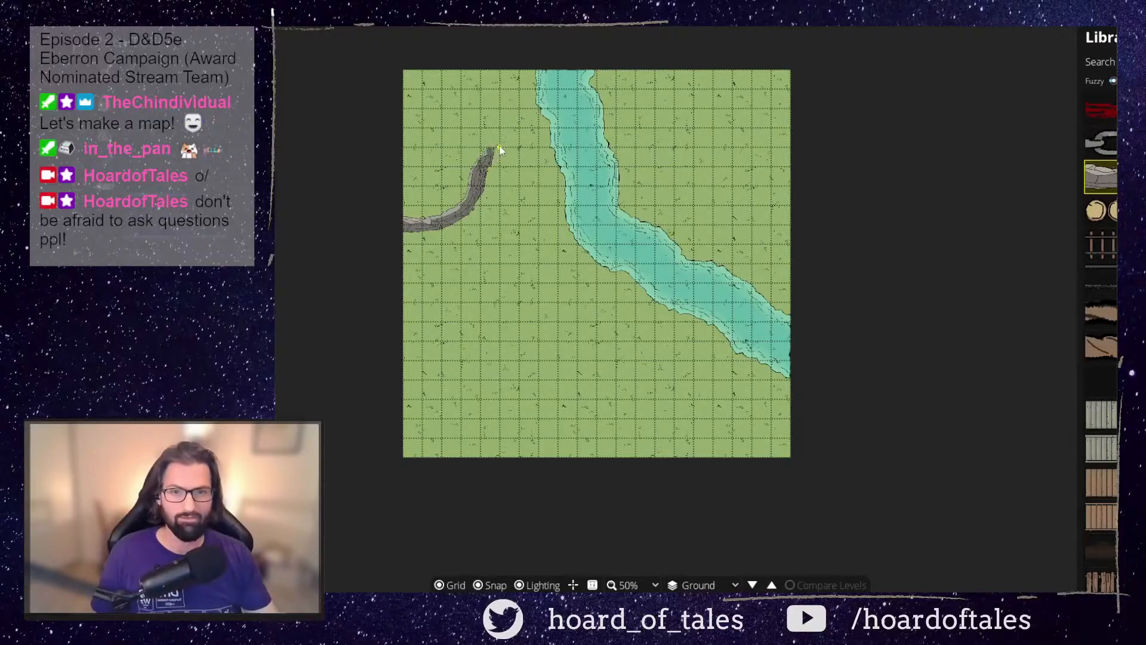
left_click(503, 122)
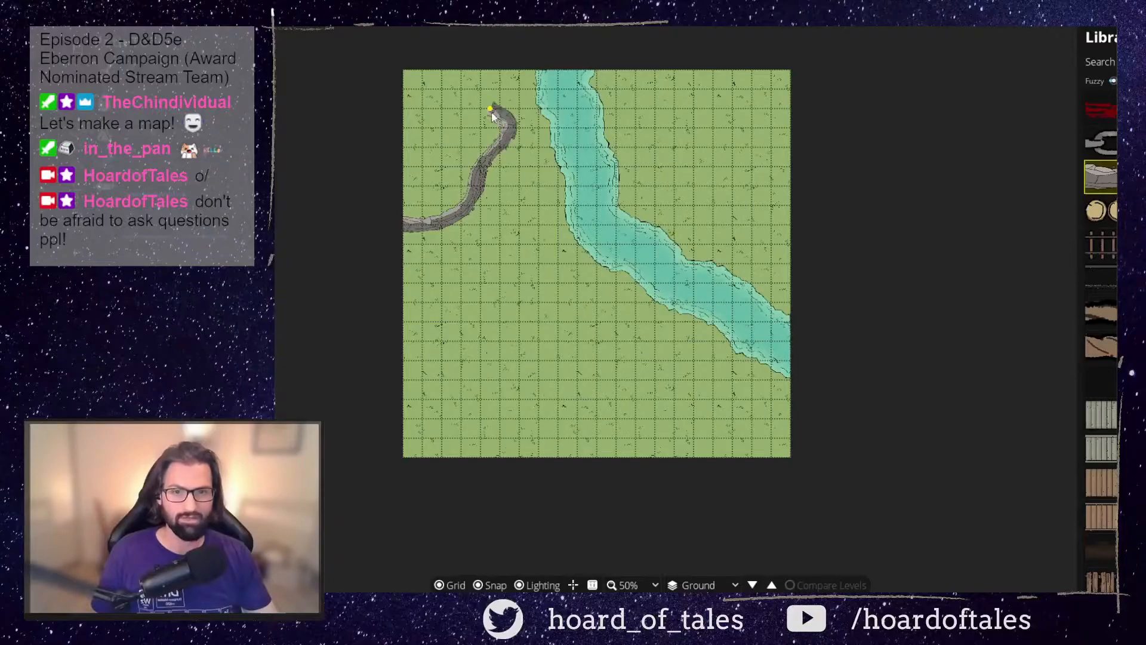
left_click(463, 89)
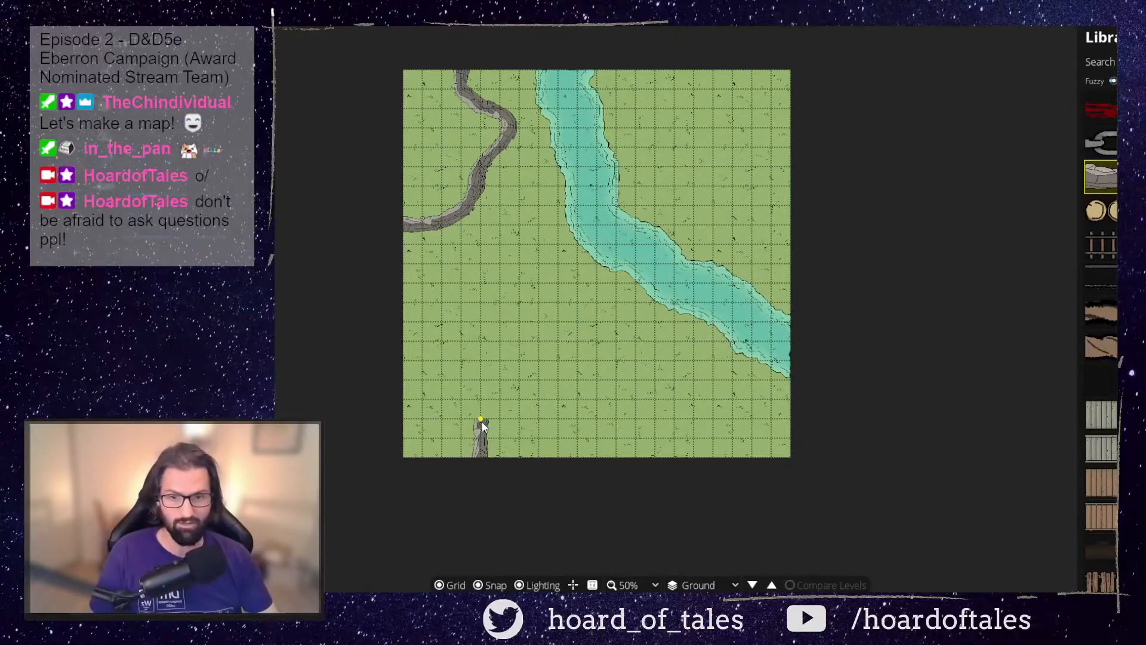
Try drawing a second cliff from the map's south edge, bending northeast toward the river
left_click(481, 421)
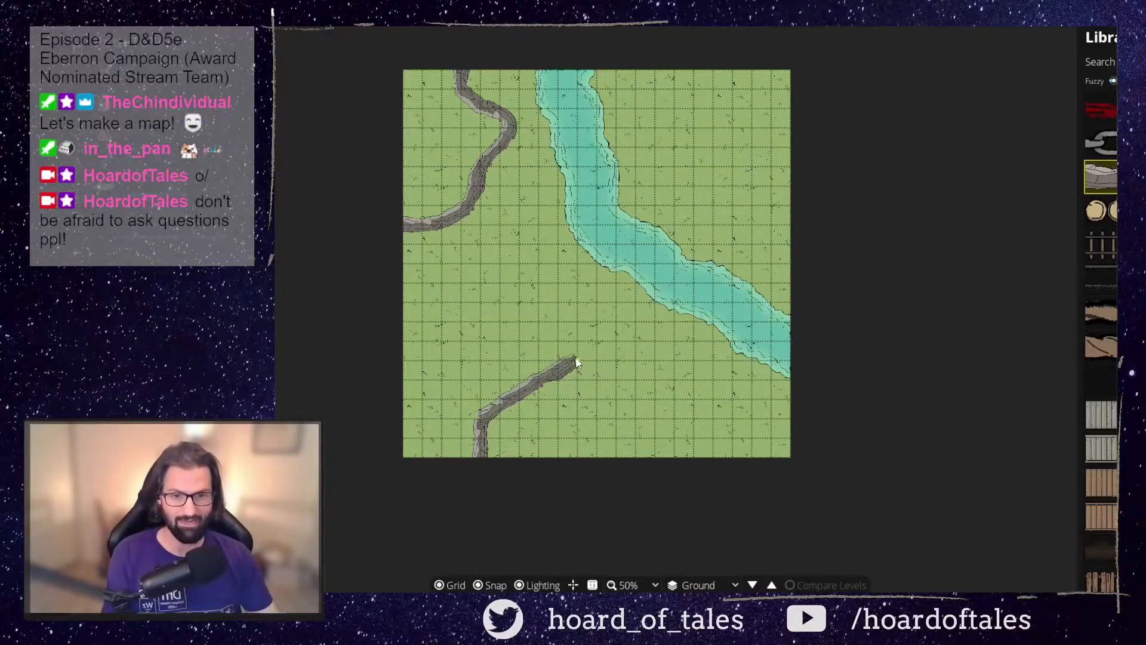
right_click(576, 356)
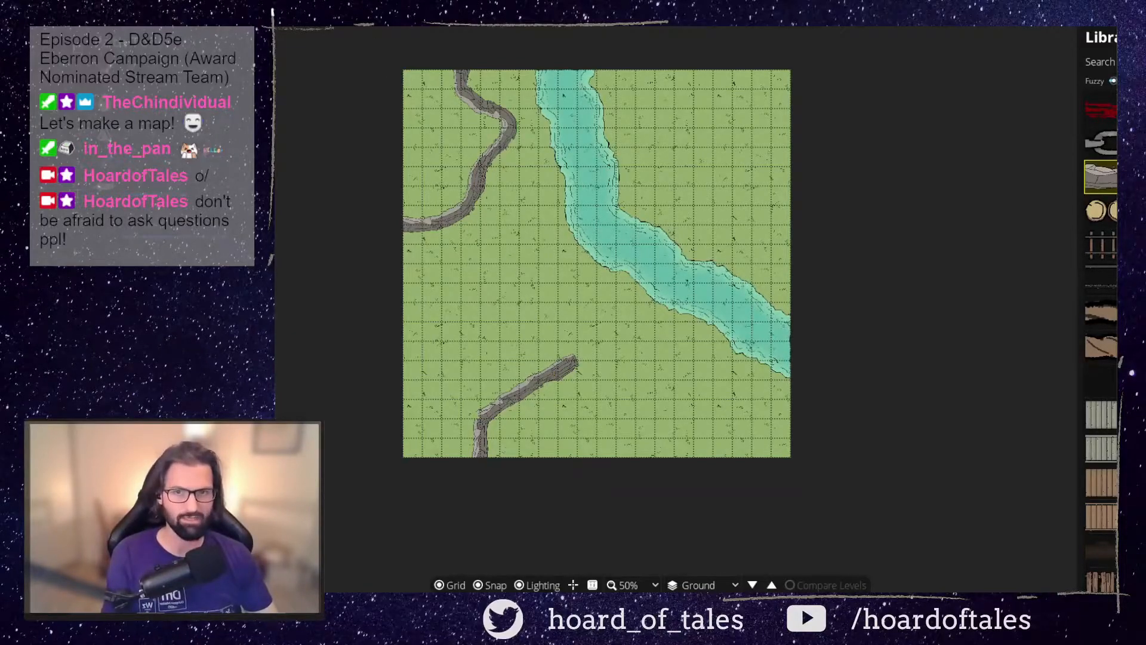
key("ctrl+z")
key("ctrl+z")
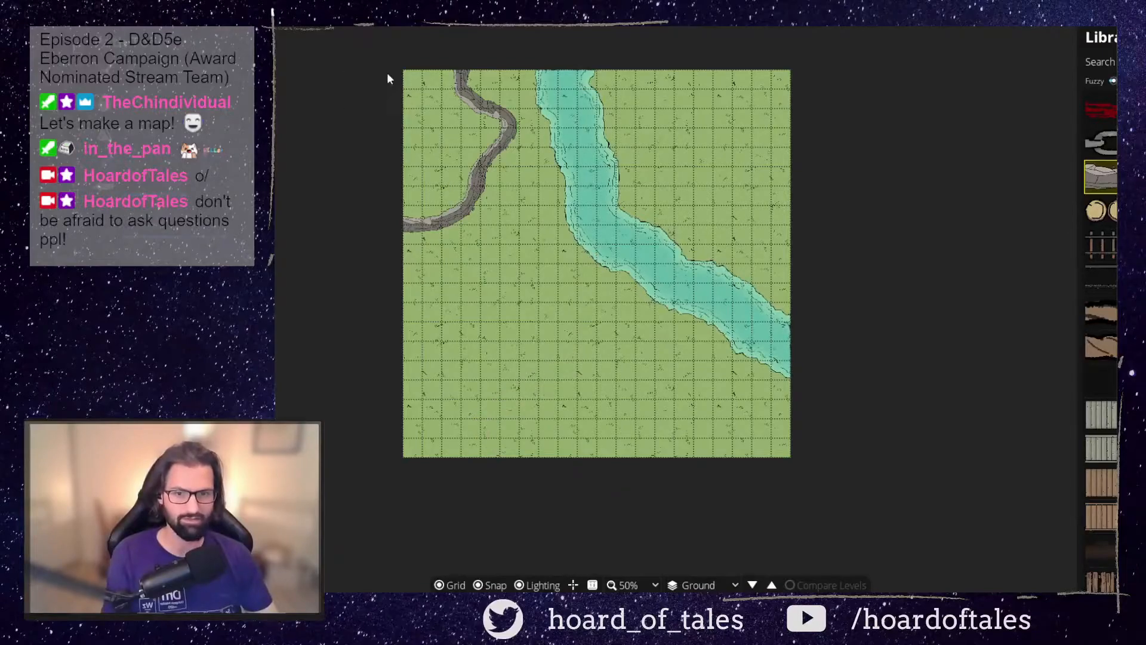
Draw a curved Cliff path that rises from the map's south edge, arcs west and returns to the south edge near the southwest corner
left_click(675, 455)
left_click(656, 401)
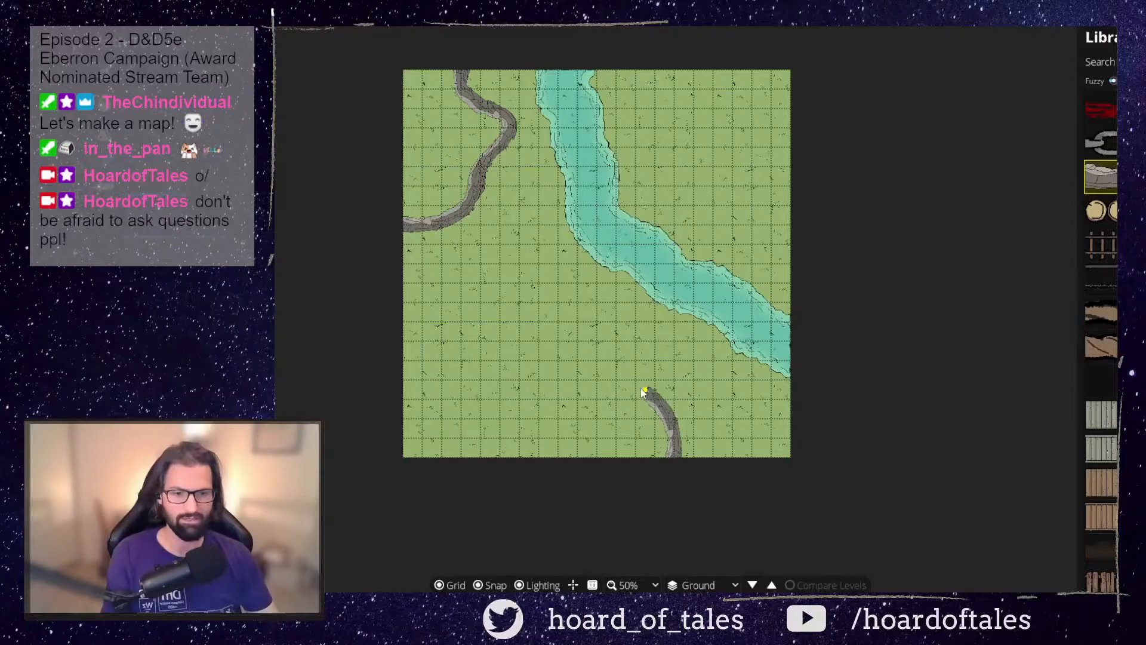
left_click(614, 382)
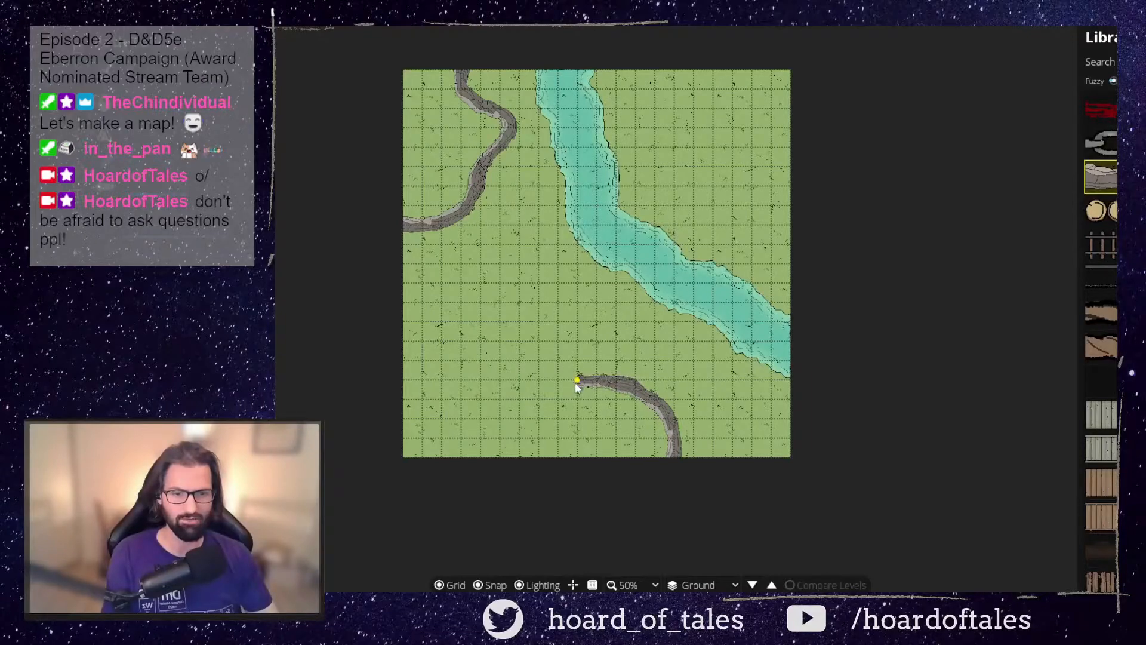
left_click(576, 382)
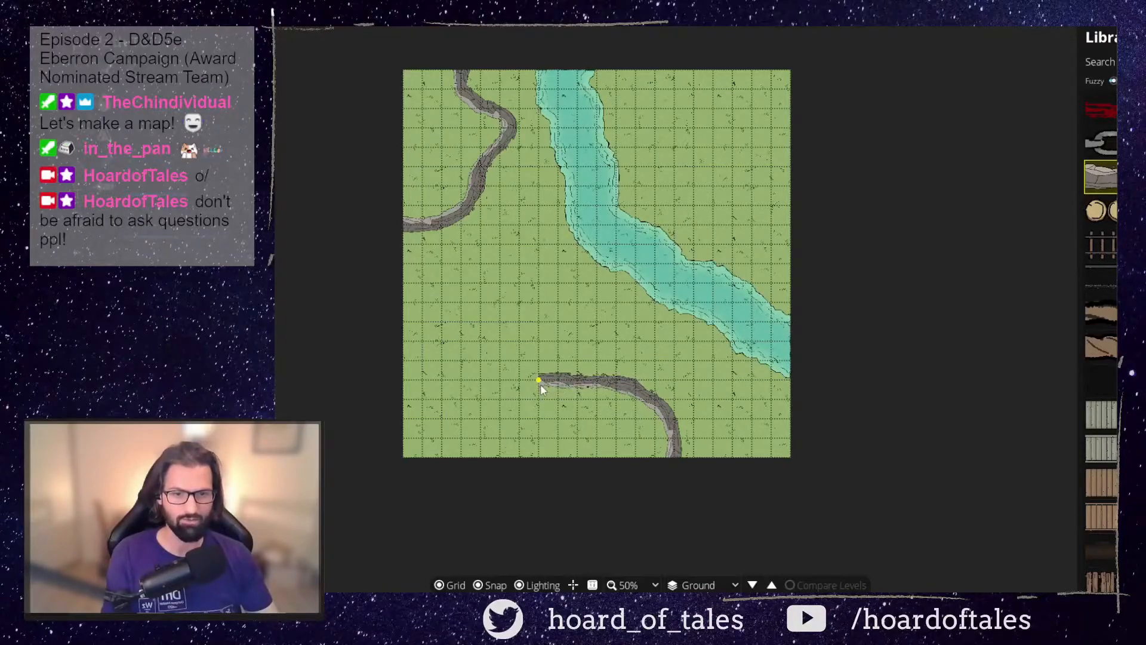
left_click(511, 421)
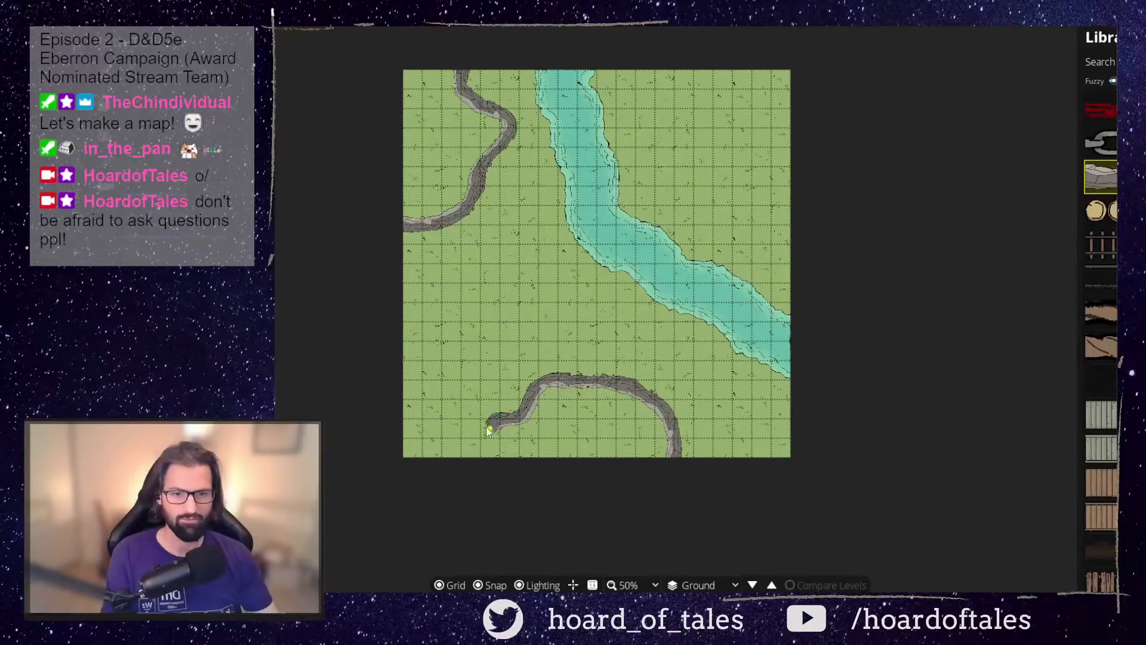
left_click(450, 421)
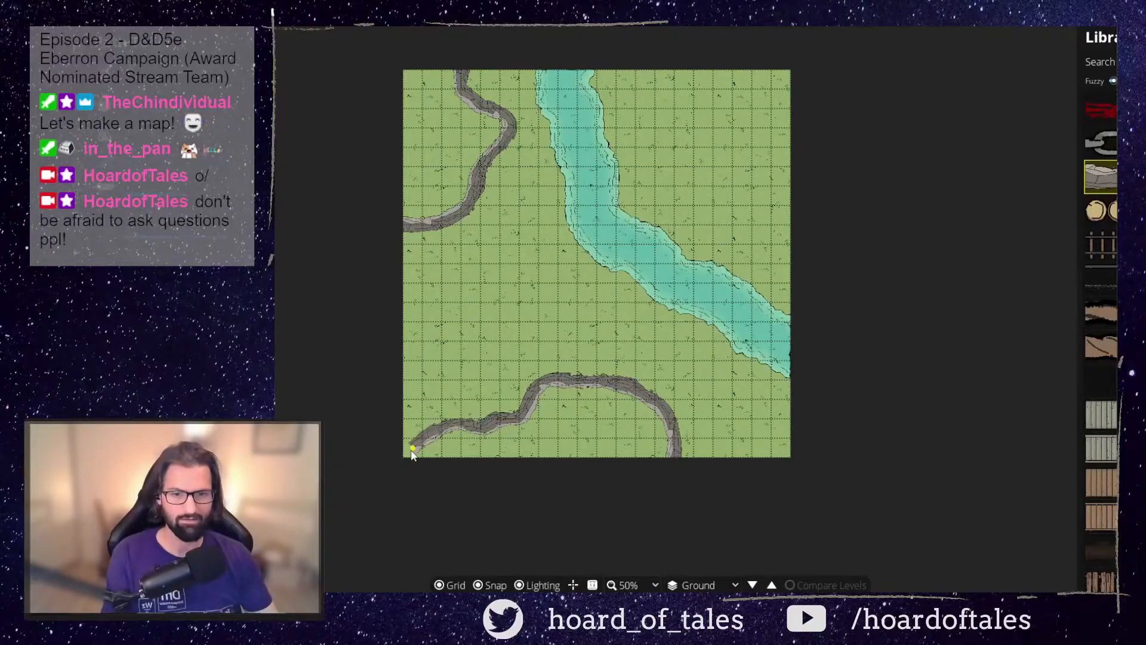
right_click(421, 478)
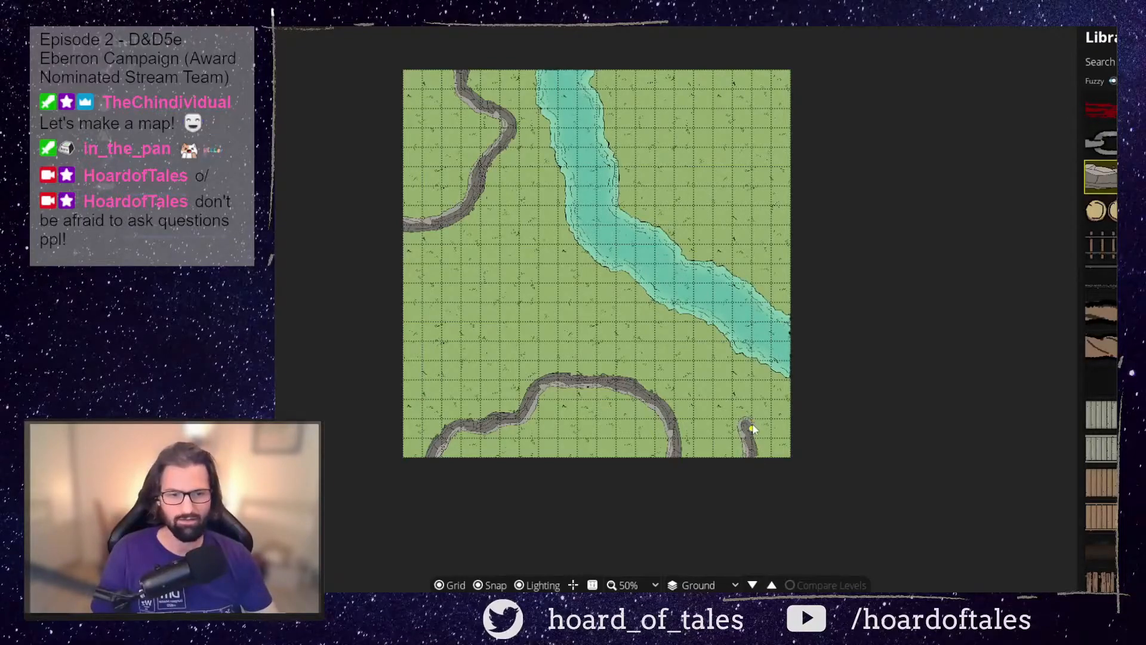
Draw an outer Cliff path around the southern cliff, from the south edge near the southeast corner to the west edge
key("ctrl+z")
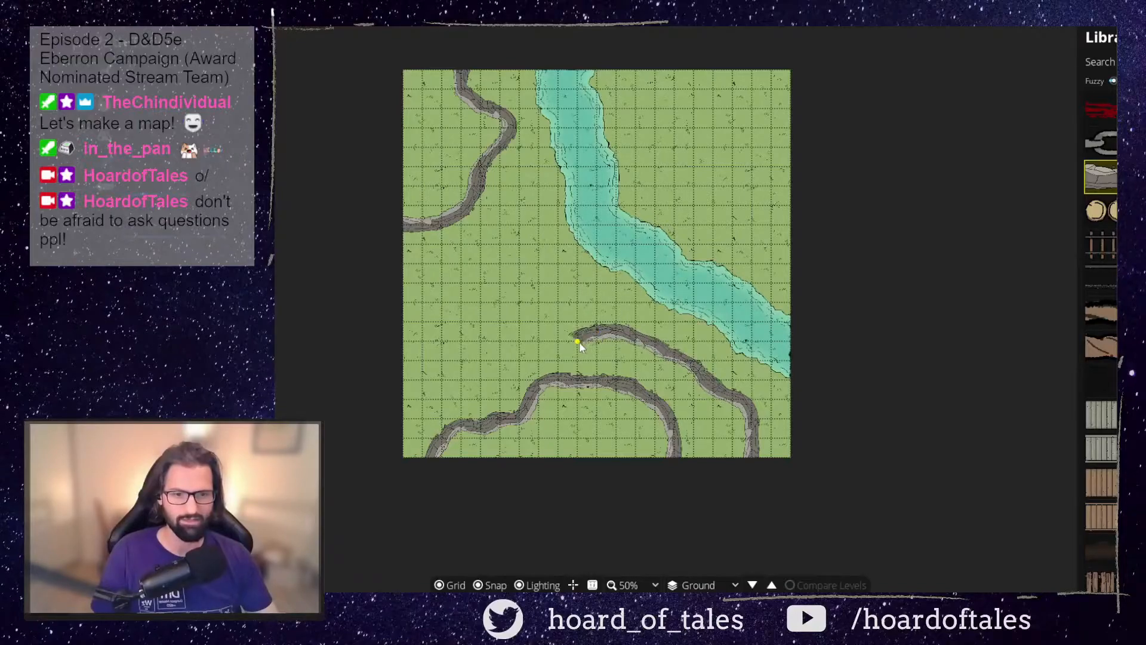
left_click(521, 339)
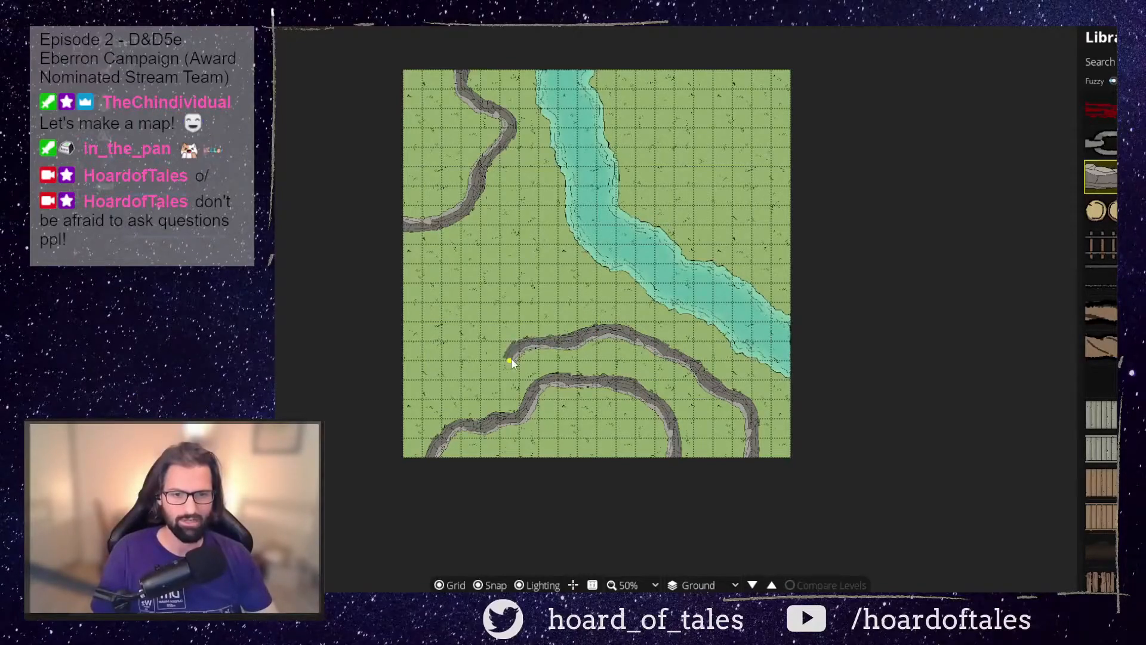
left_click(480, 379)
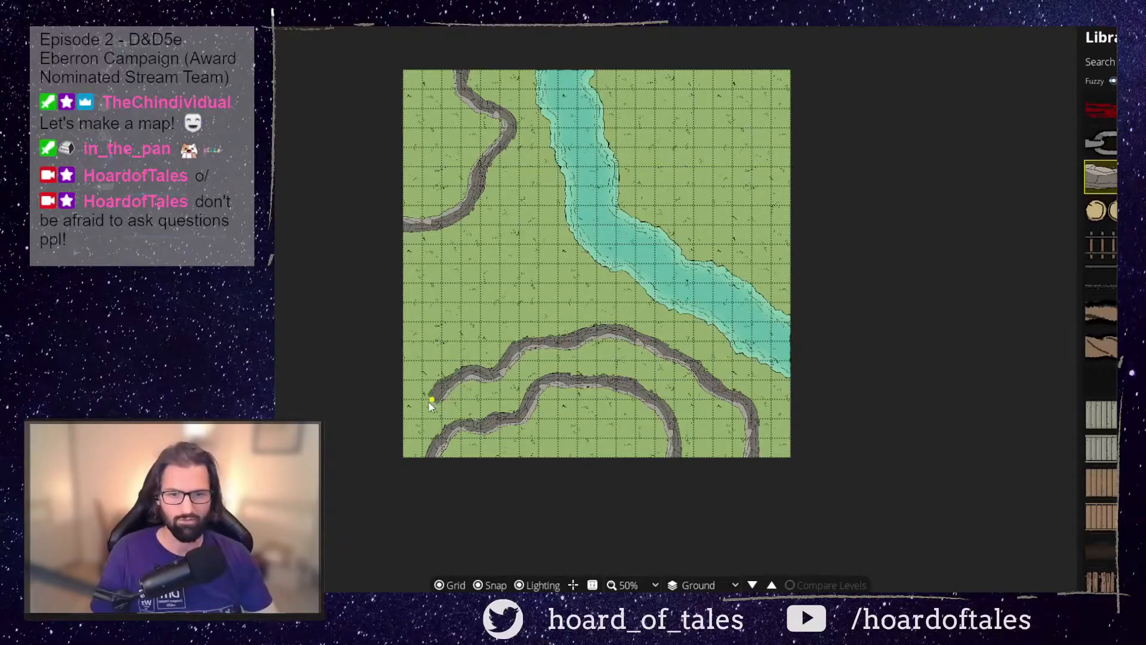
right_click(392, 406)
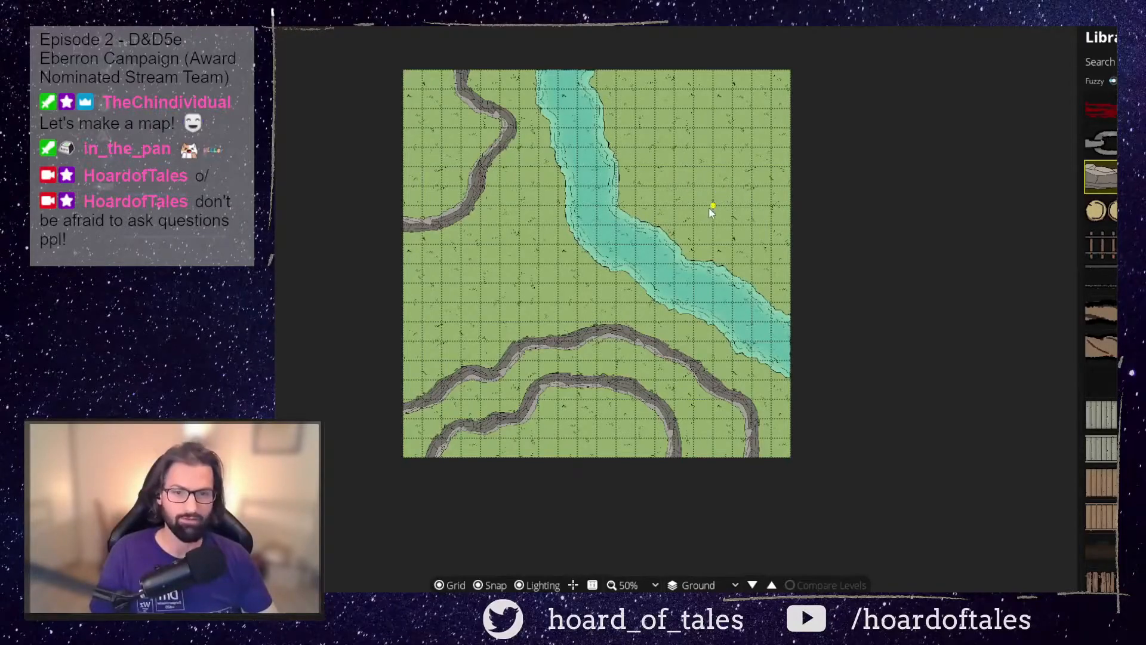
Try drawing two Wagon Trail paths between the west edge and the river's bend, and undo both
mouse_move(1102, 418)
scroll(1102, 418, "down", 1)
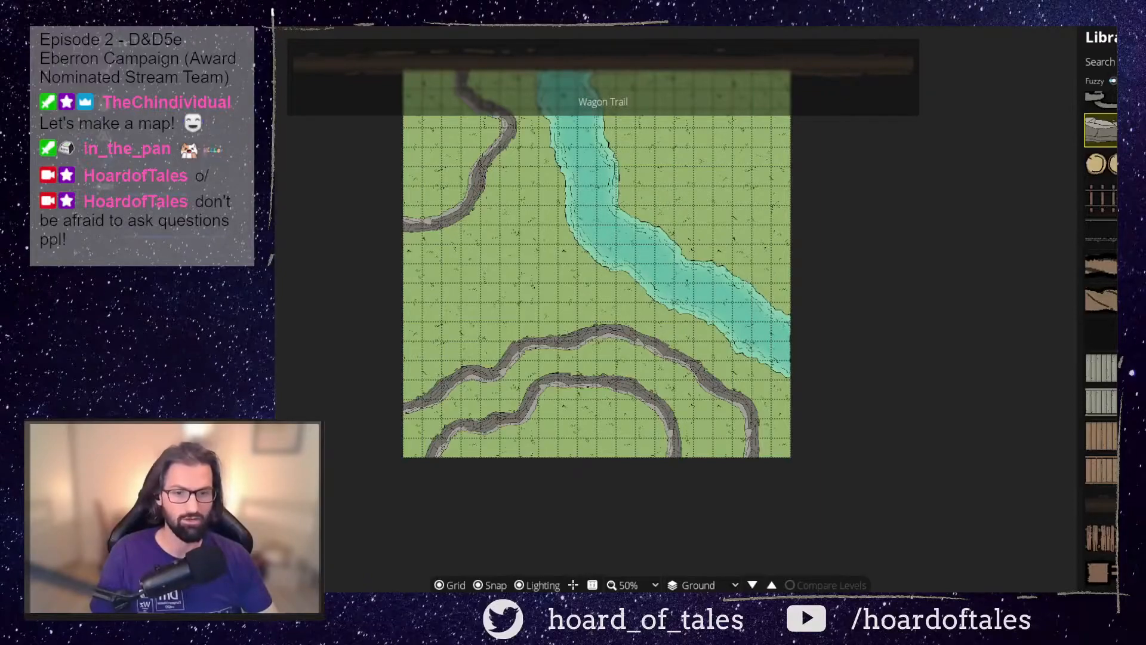
left_click(404, 344)
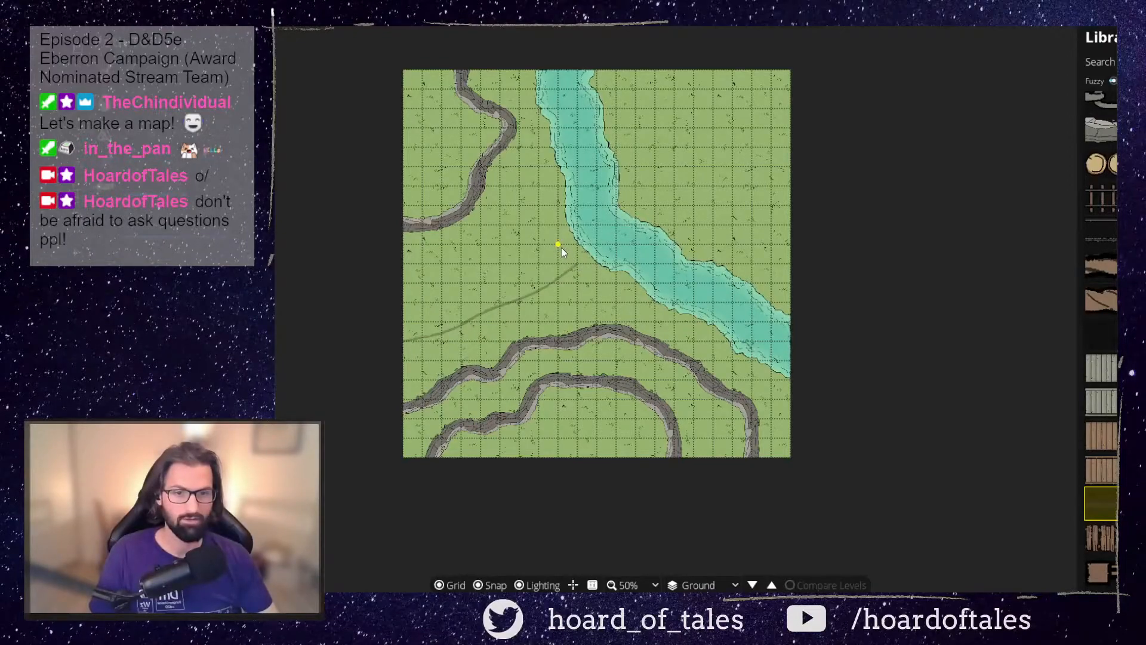
left_click(535, 266)
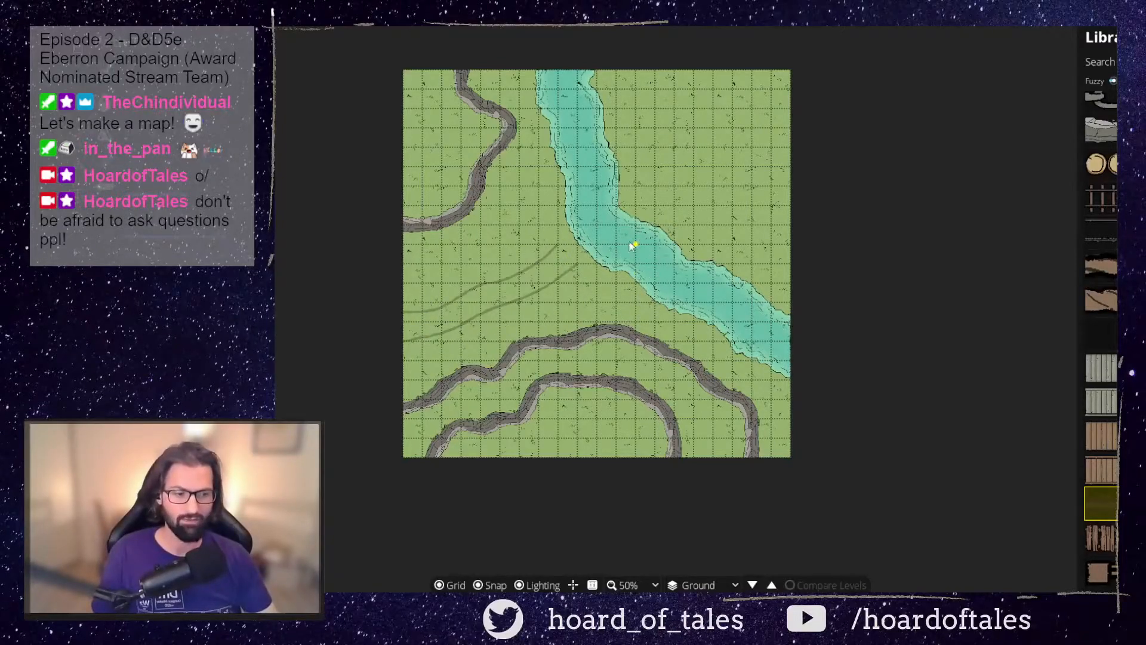
scroll(585, 232, "up", 5)
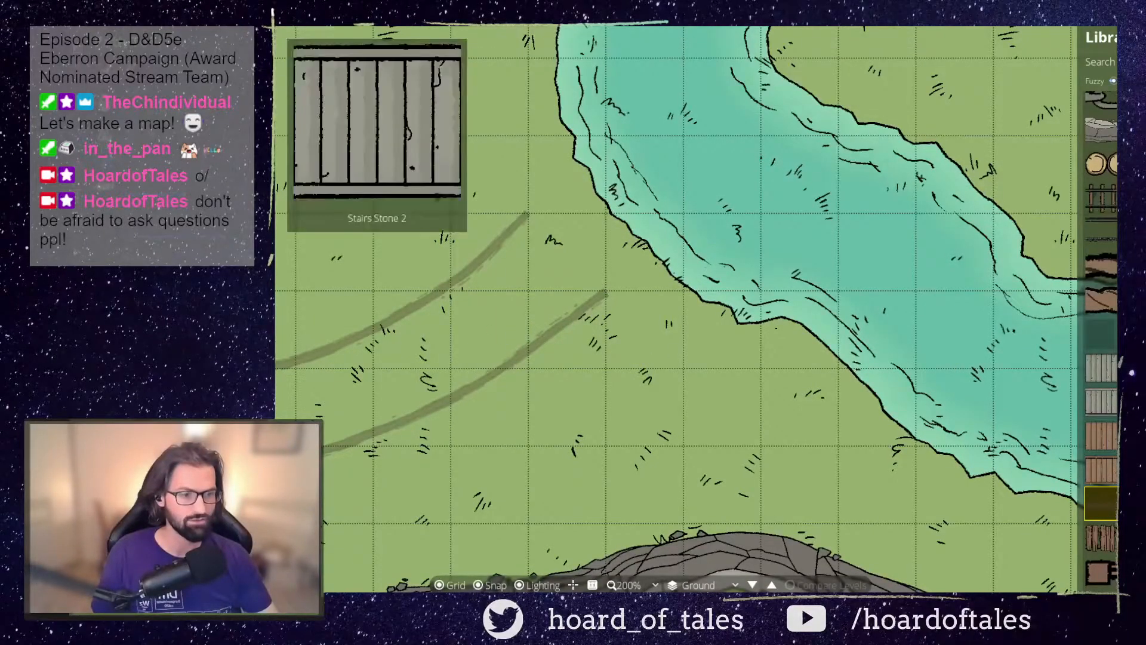
scroll(653, 351, "down", 5)
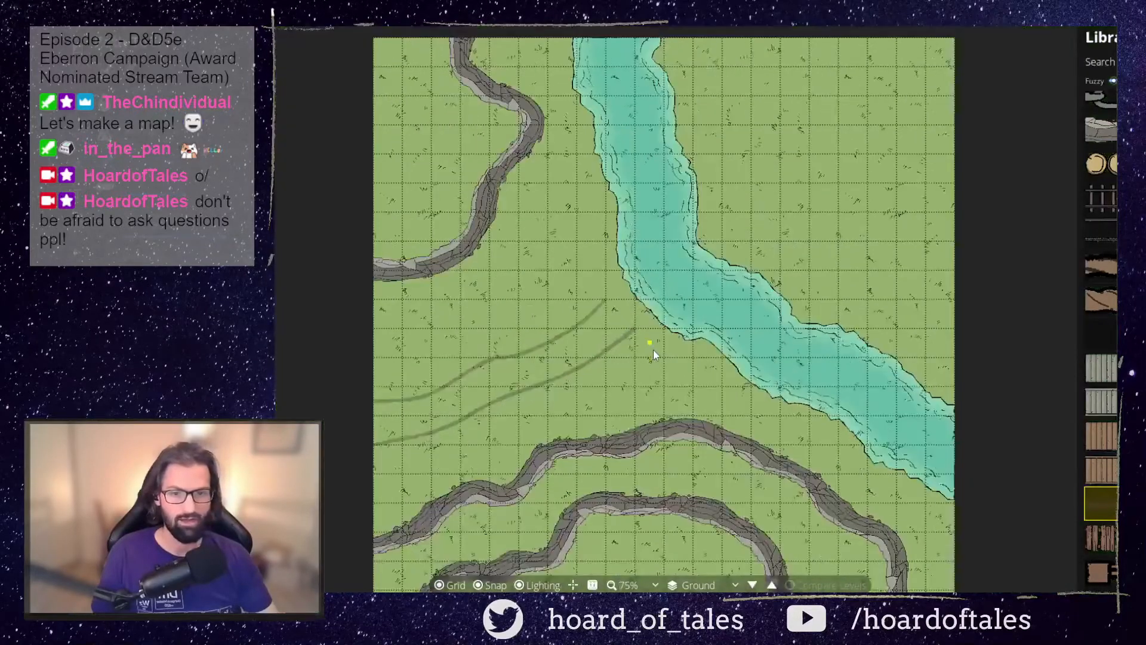
key("ctrl+z")
key("ctrl+z")
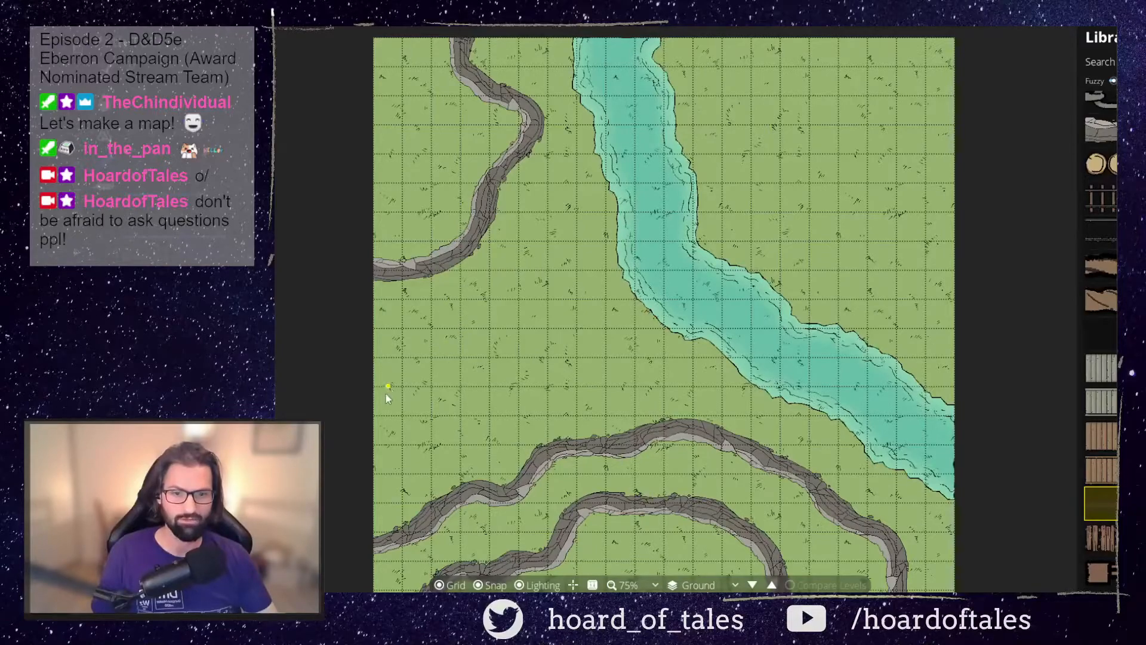
Draw two roughly parallel Wagon Trail paths from the west edge, curving northeast to the river's west bank
left_click(376, 415)
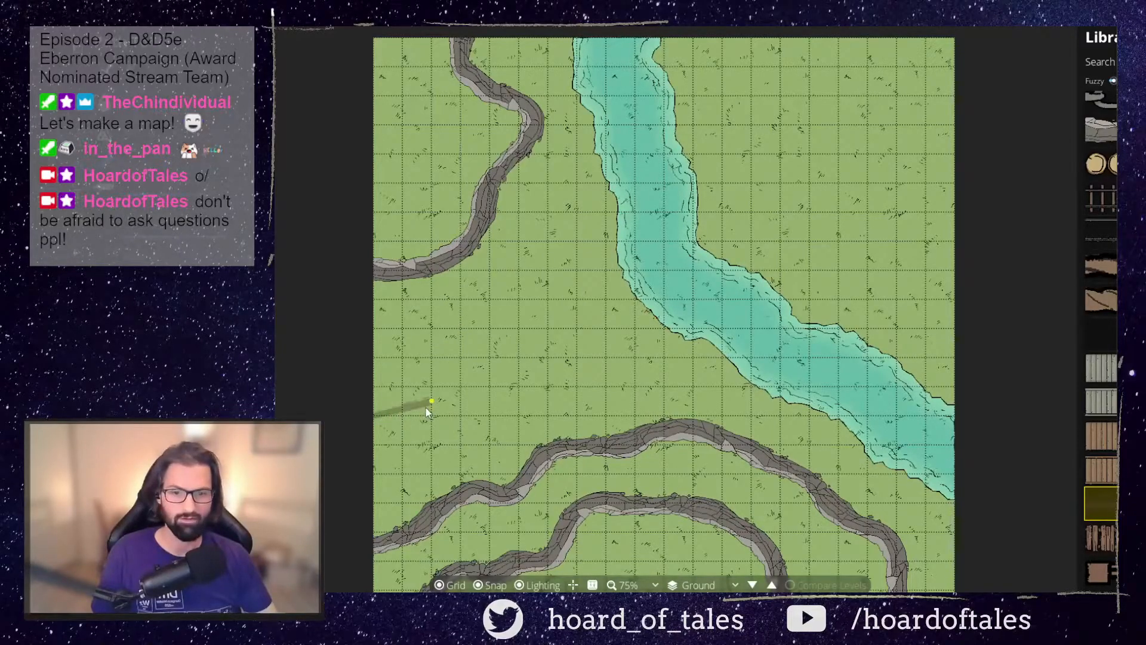
left_click(432, 416)
left_click(564, 371)
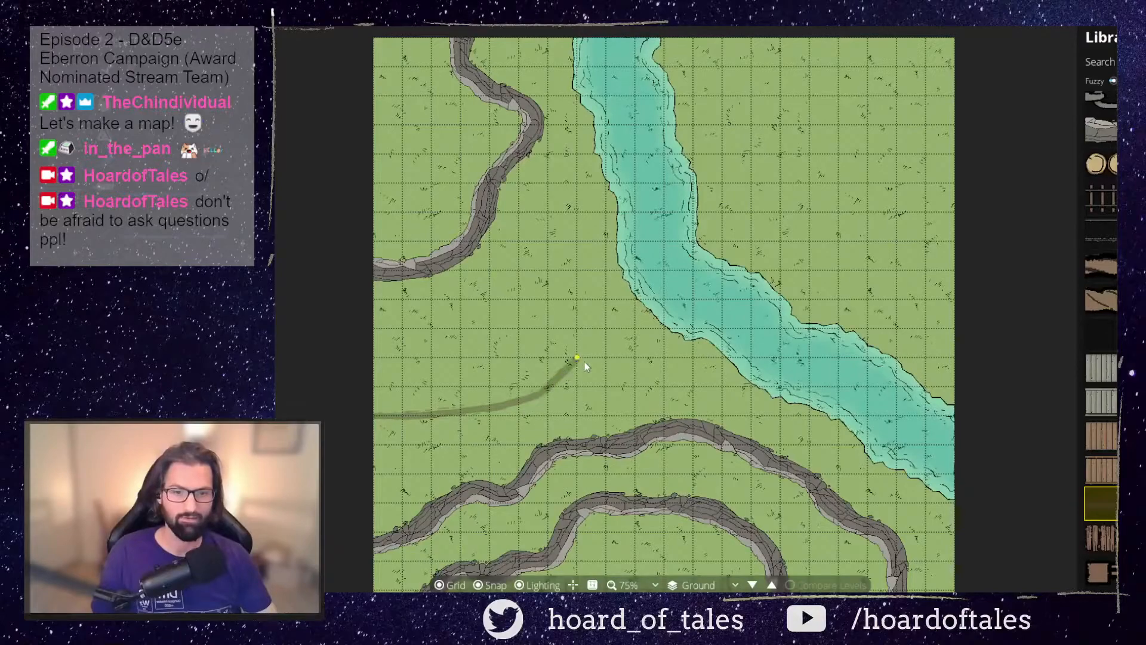
right_click(640, 317)
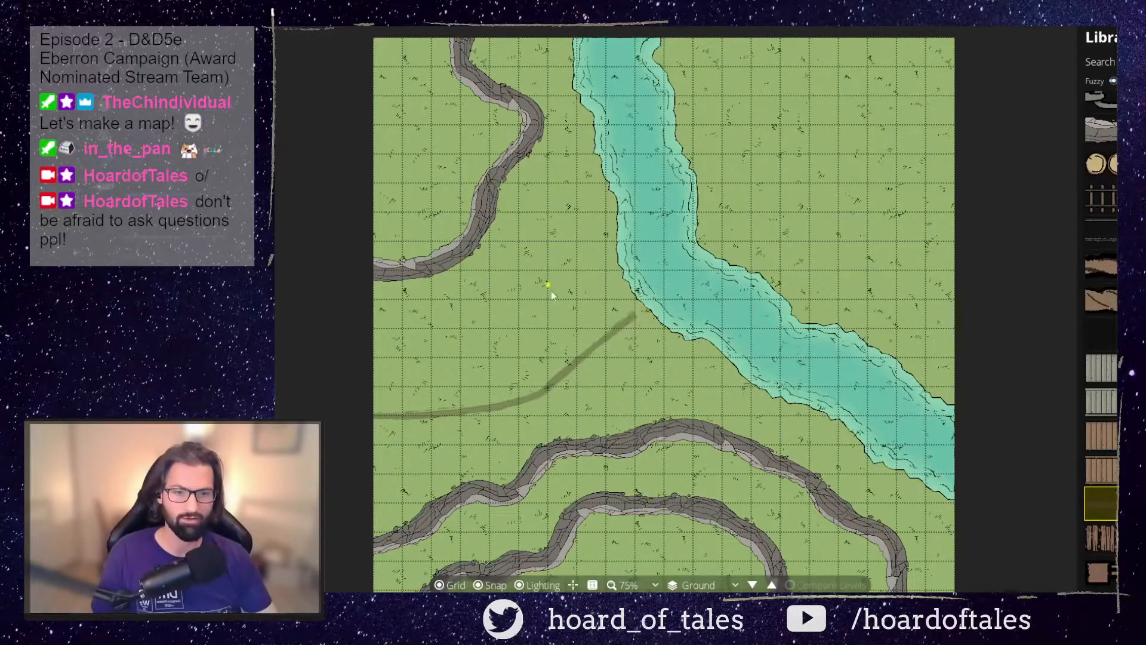
left_click(589, 286)
left_click(505, 359)
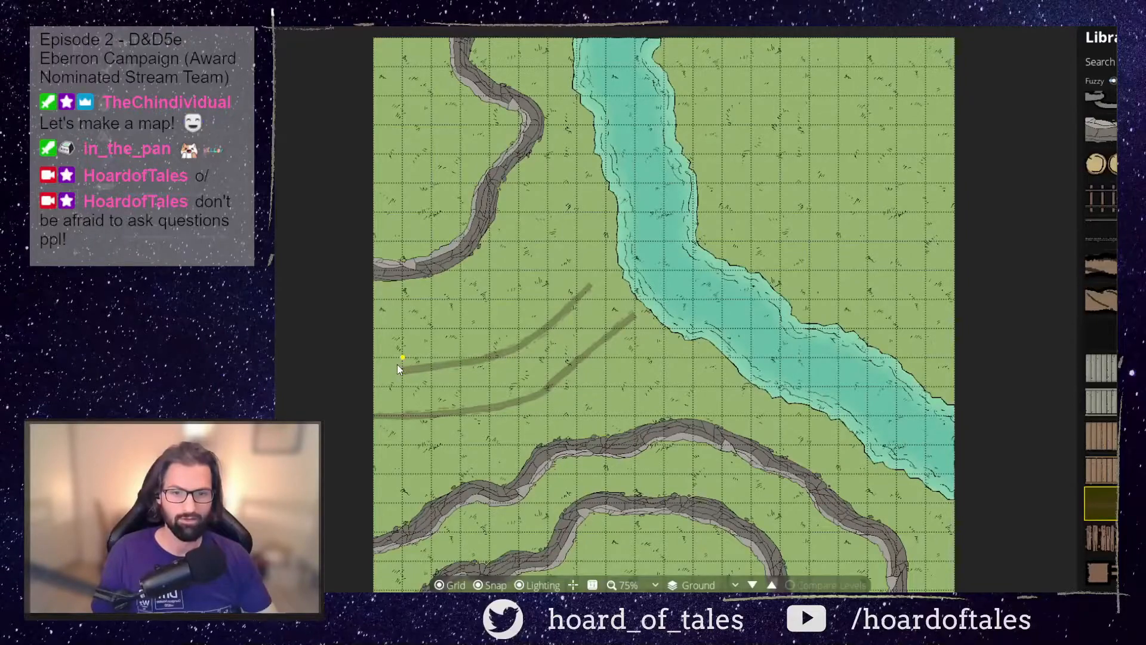
right_click(354, 359)
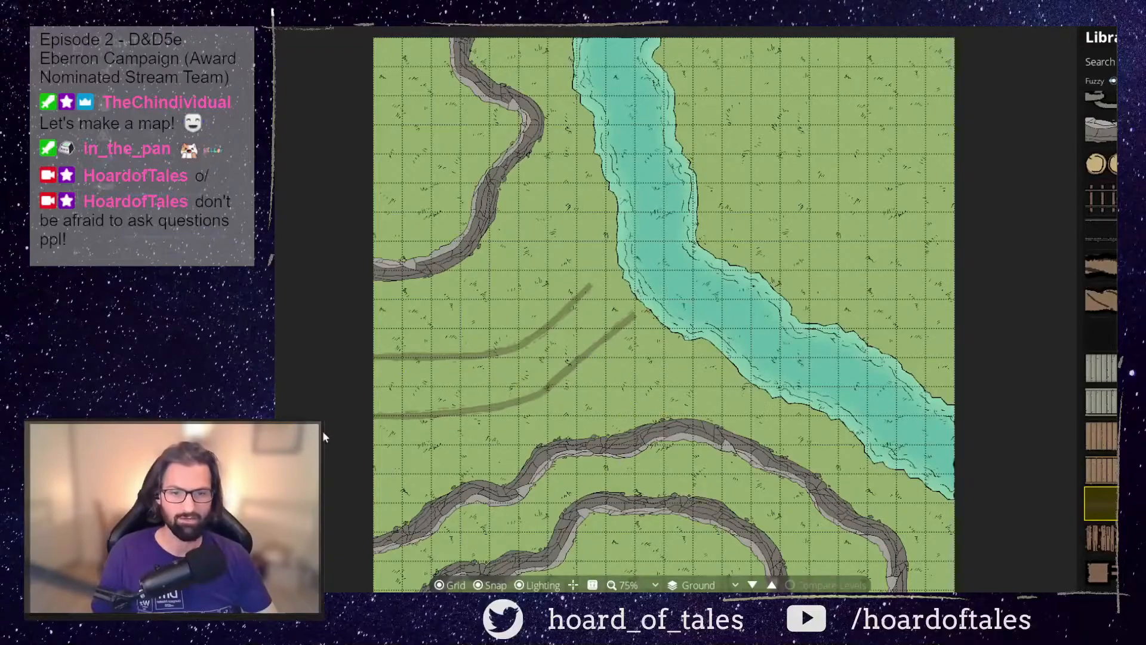
Try painting a large round patch of dark dirt terrain over the upper wagon trail, and undo it
left_click(103, 218)
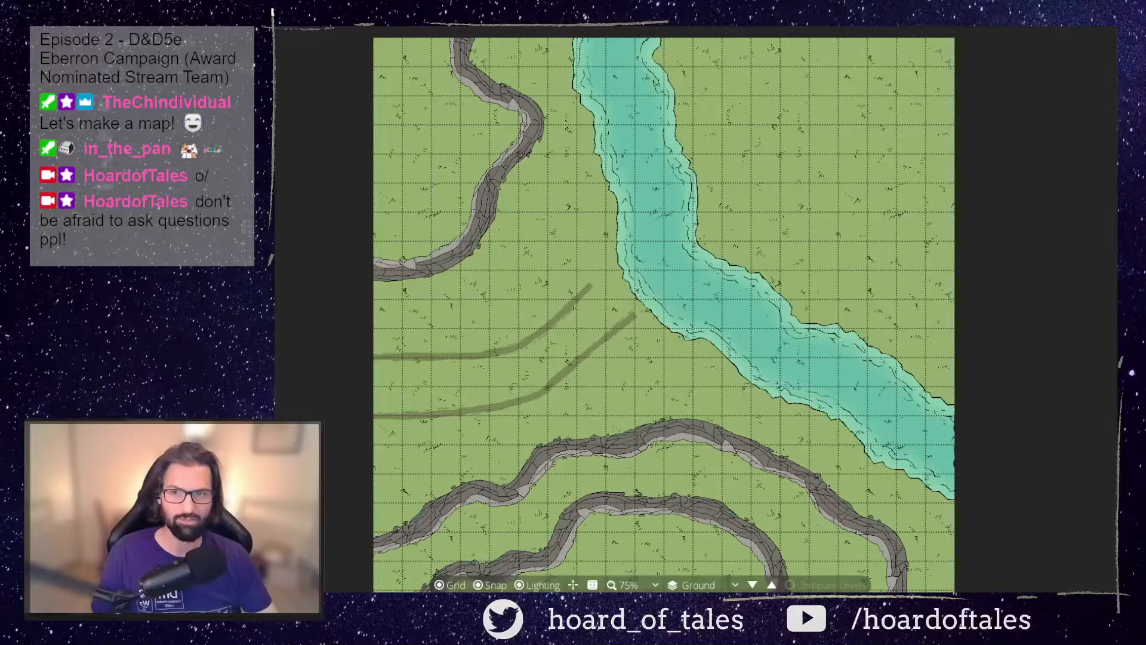
mouse_move(454, 372)
left_mouse_down()
mouse_move(434, 366)
mouse_move(454, 365)
left_mouse_up()
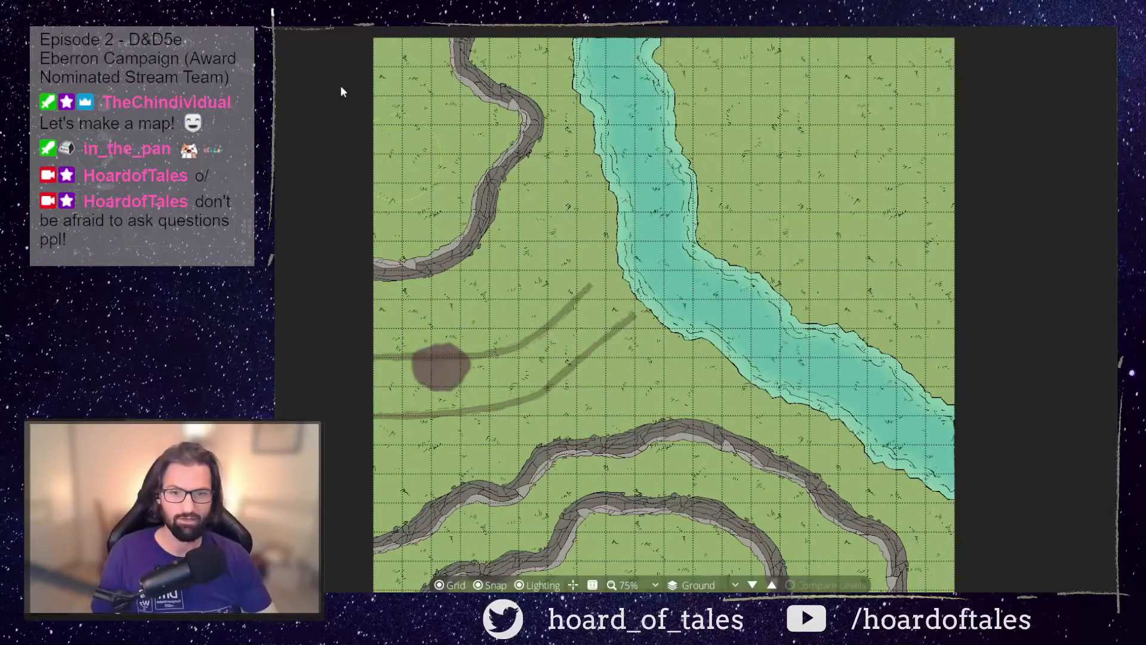
key("ctrl+z")
key("ctrl+z")
key("ctrl+z")
key("ctrl+z")
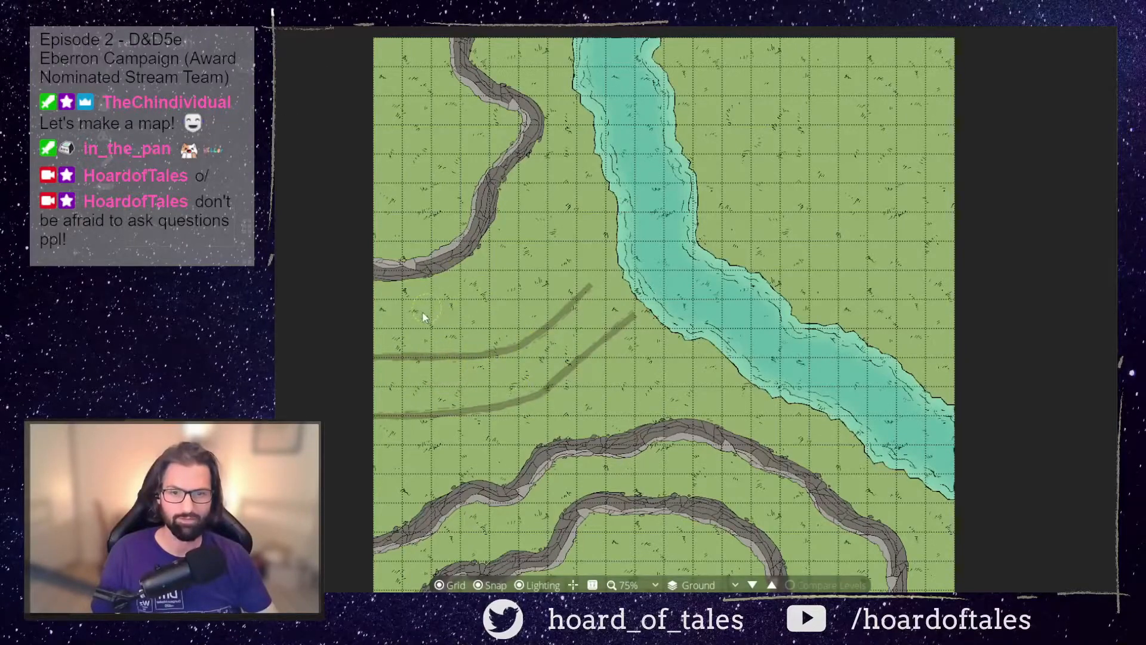
Try dabbing small dark dirt patches along both wagon trails with a smaller terrain brush, and undo them
left_click(420, 359)
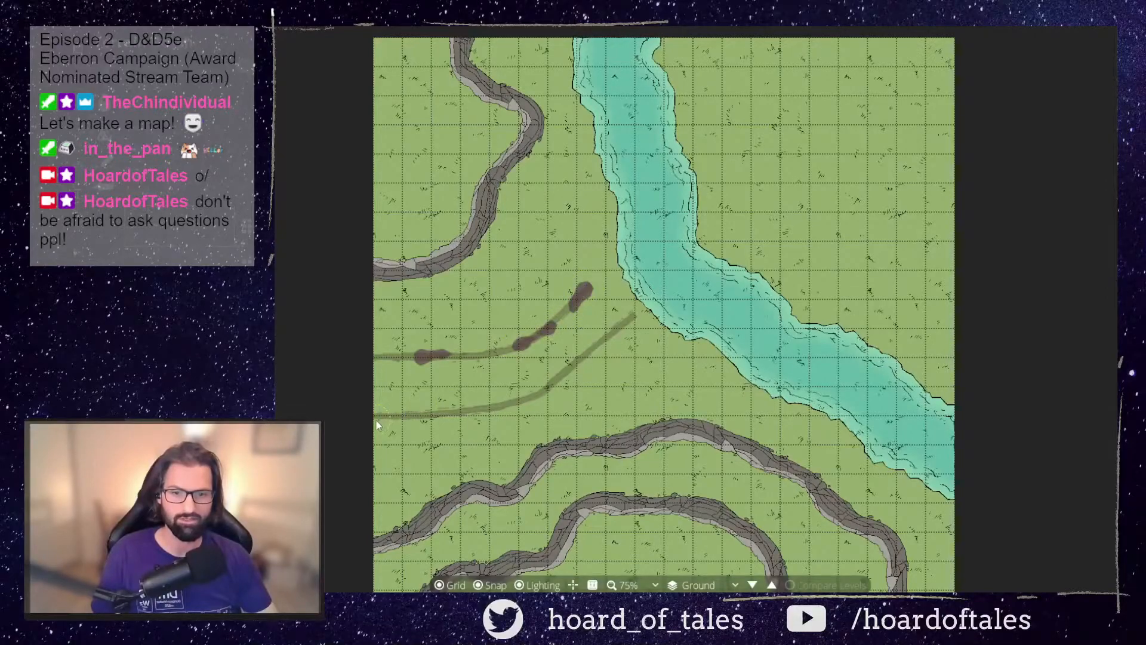
left_click_drag(402, 416, 417, 416)
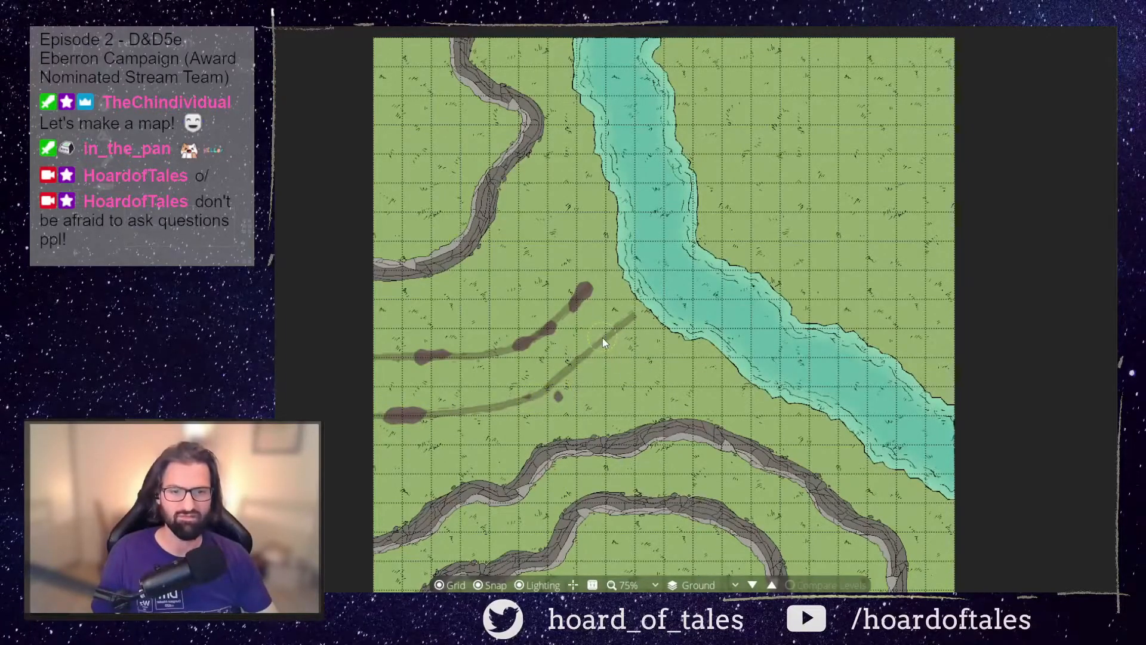
left_click(621, 326)
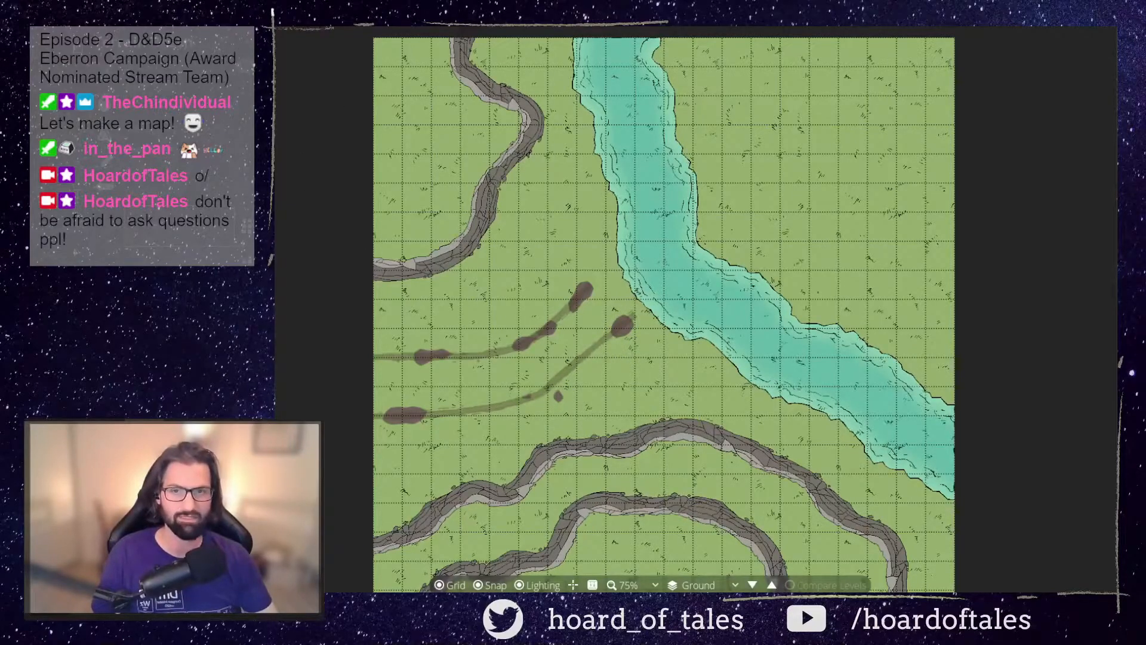
key("ctrl+z")
key("ctrl+z")
key("ctrl+z")
key("ctrl+z")
key("ctrl+z")
key("ctrl+z")
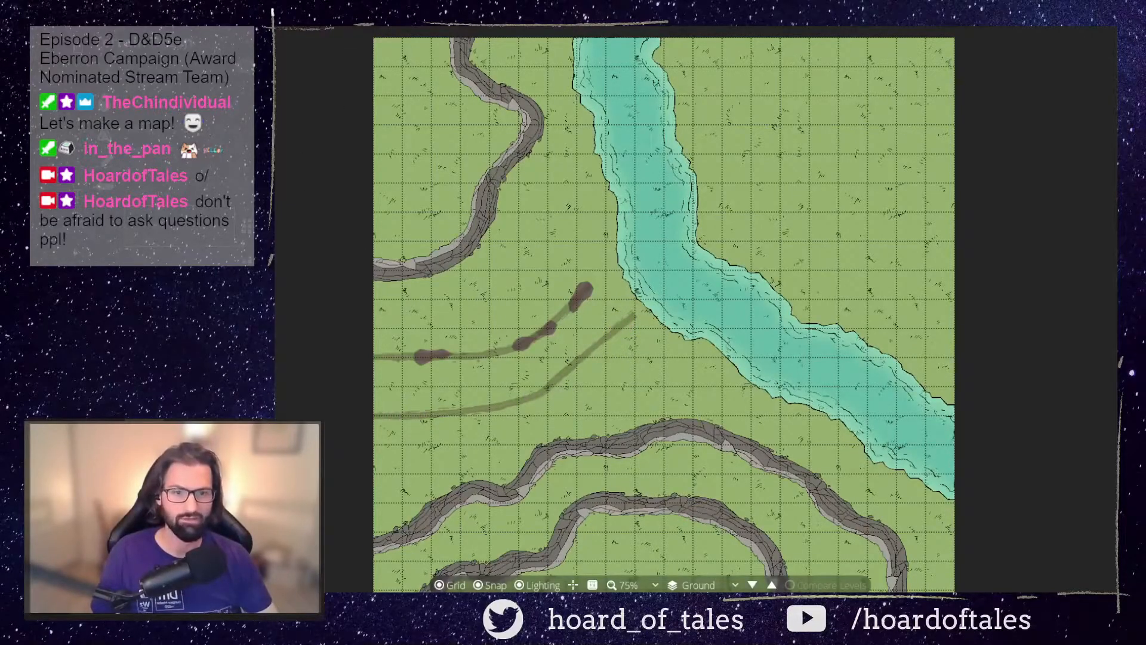
key("ctrl+z")
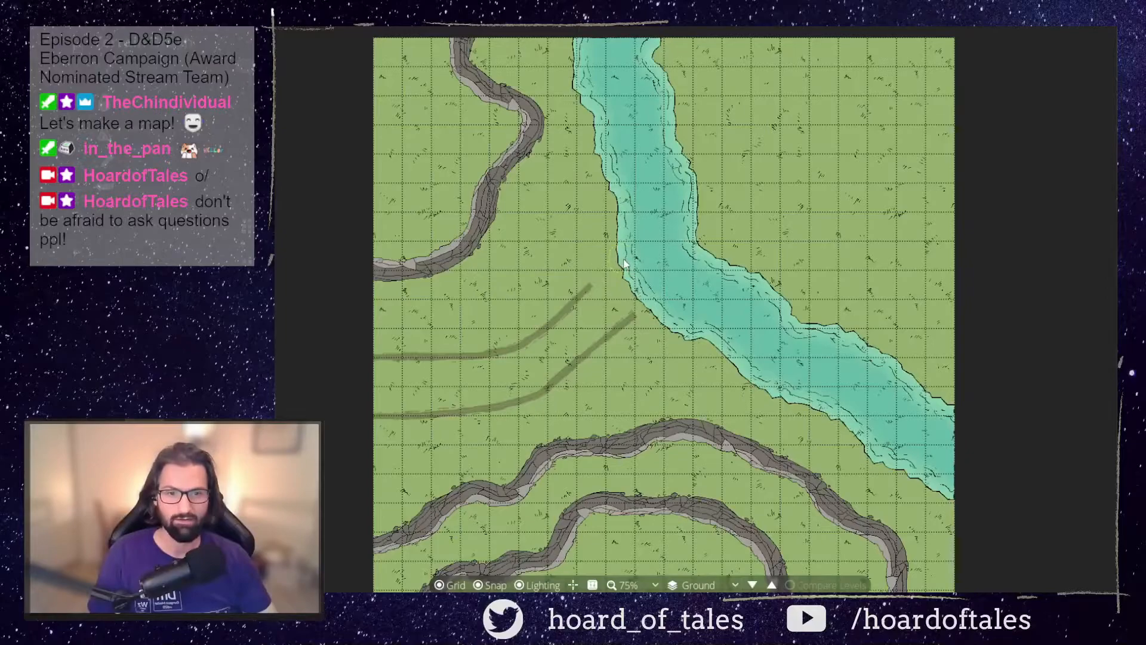
Paint a narrow strip of light reddish-brown terrain along both riverbanks, from the north edge to the east edge
mouse_move(616, 265)
left_mouse_down()
mouse_move(613, 205)
mouse_move(612, 250)
mouse_move(622, 217)
mouse_move(605, 179)
mouse_move(602, 193)
mouse_move(577, 169)
mouse_move(596, 173)
mouse_move(600, 139)
mouse_move(589, 145)
mouse_move(596, 131)
mouse_move(571, 73)
left_mouse_up()
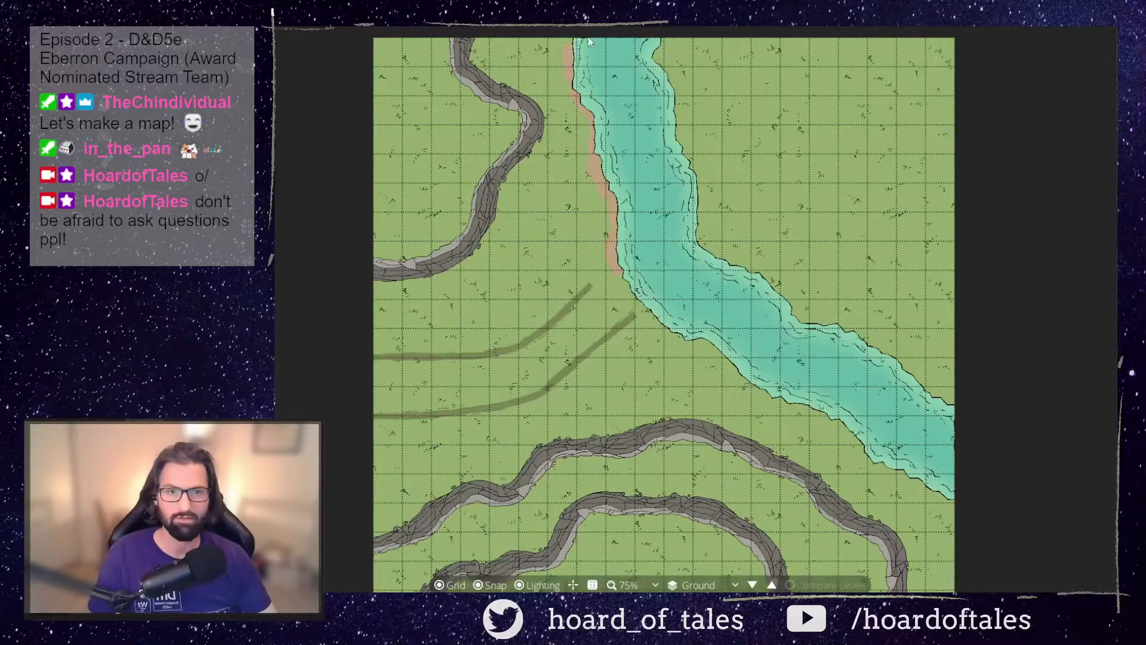
mouse_move(655, 50)
left_mouse_down()
mouse_move(672, 72)
mouse_move(661, 69)
mouse_move(673, 104)
mouse_move(662, 85)
mouse_move(700, 166)
mouse_move(686, 147)
mouse_move(711, 256)
mouse_move(771, 286)
mouse_move(762, 274)
mouse_move(800, 321)
mouse_move(792, 314)
mouse_move(862, 332)
mouse_move(952, 405)
mouse_move(913, 380)
left_mouse_up()
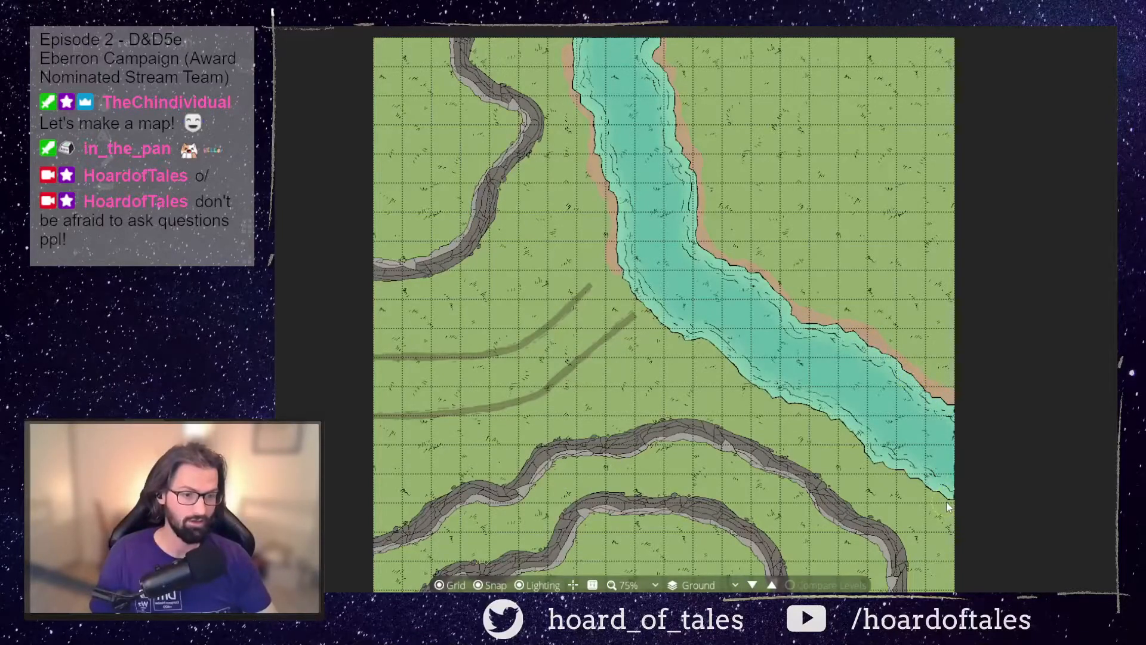
mouse_move(946, 500)
left_mouse_down()
mouse_move(865, 459)
mouse_move(839, 425)
mouse_move(765, 394)
left_mouse_up()
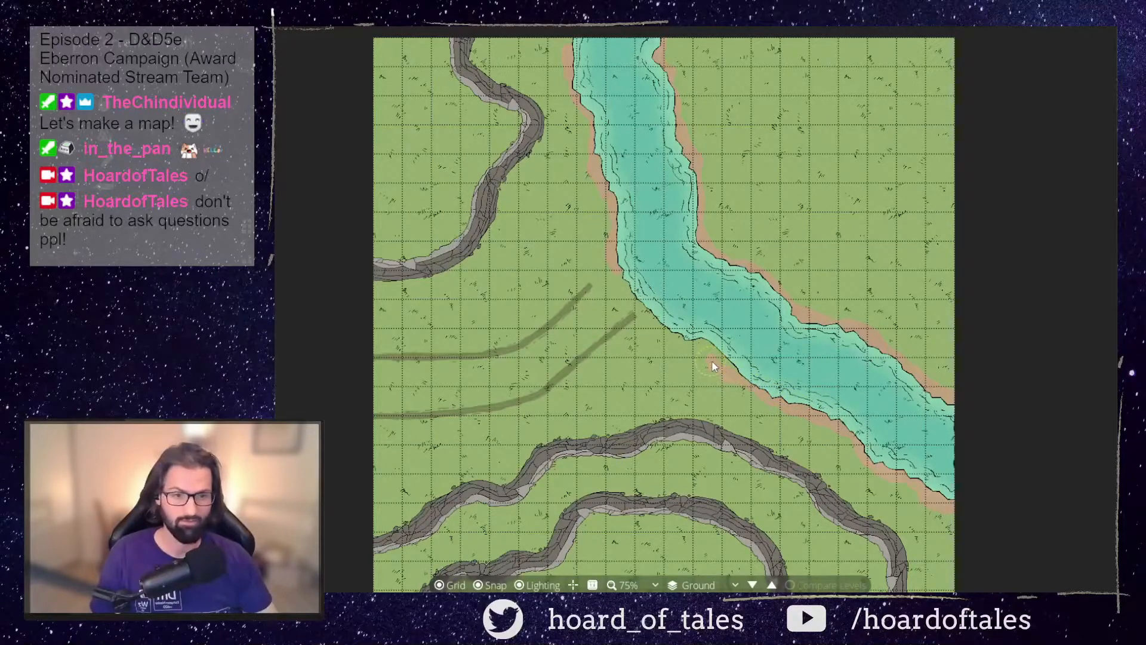
left_click_drag(707, 349, 652, 319)
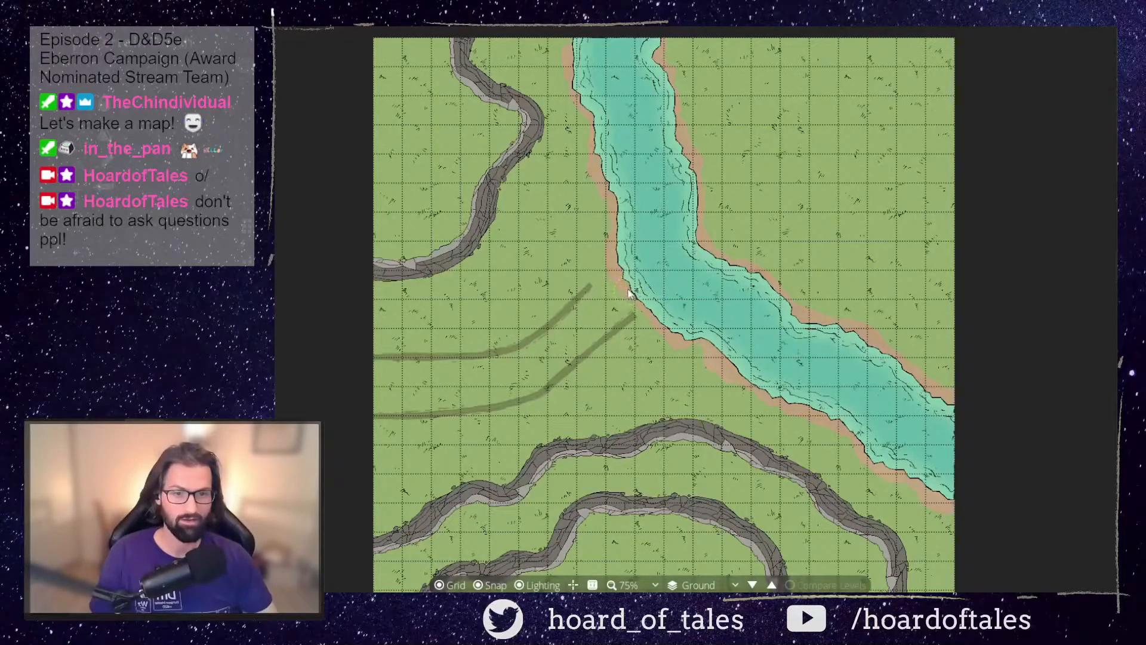
scroll(650, 256, "down", 1)
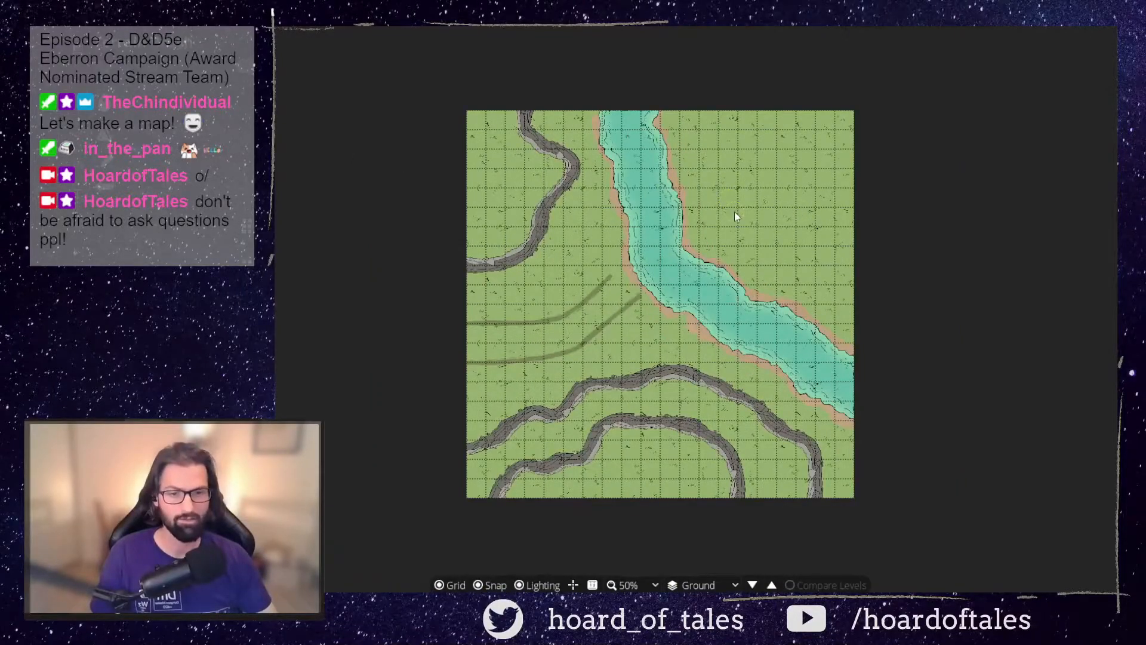
scroll(735, 217, "up", 1)
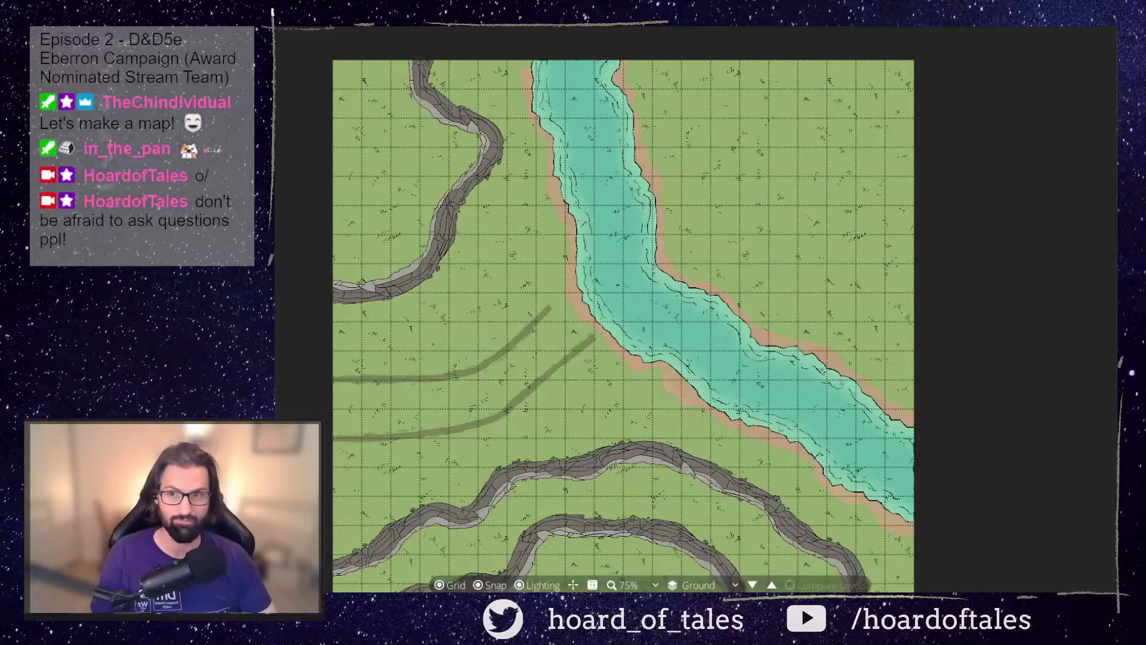
Draw two roughly parallel Wagon Trail paths from the river's east bank, curving northeast to the map's north and east edges
key("p")
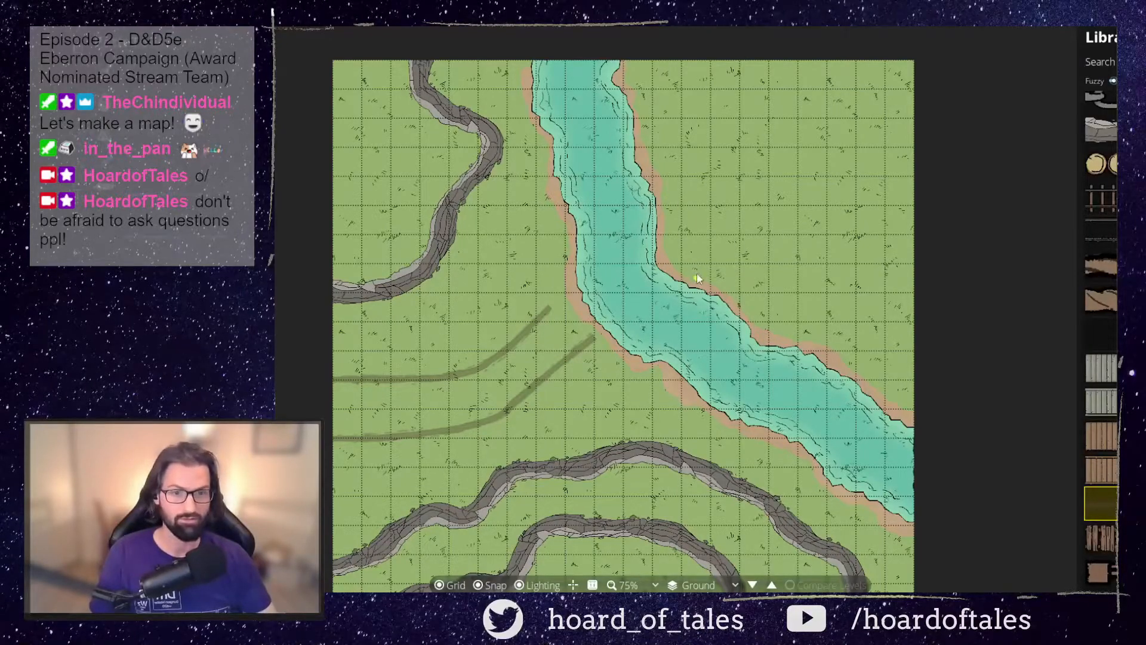
mouse_move(697, 276)
left_mouse_down()
mouse_move(753, 262)
mouse_move(748, 247)
mouse_move(809, 191)
left_mouse_up()
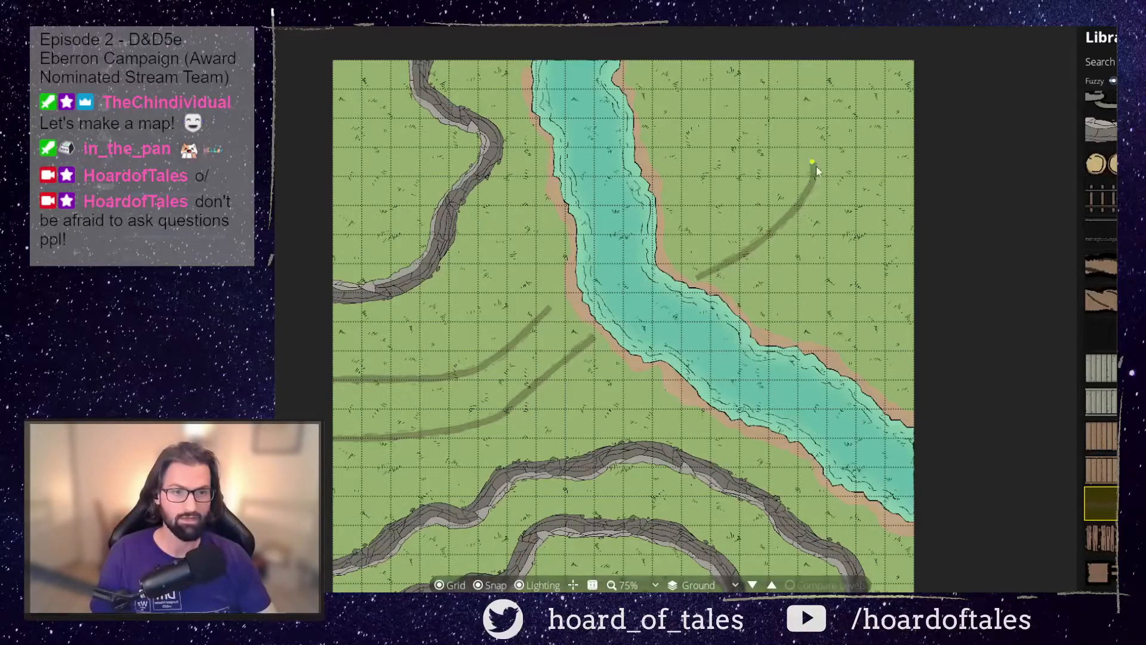
mouse_move(829, 144)
left_mouse_down()
mouse_move(874, 106)
mouse_move(914, 99)
mouse_move(915, 74)
left_mouse_up()
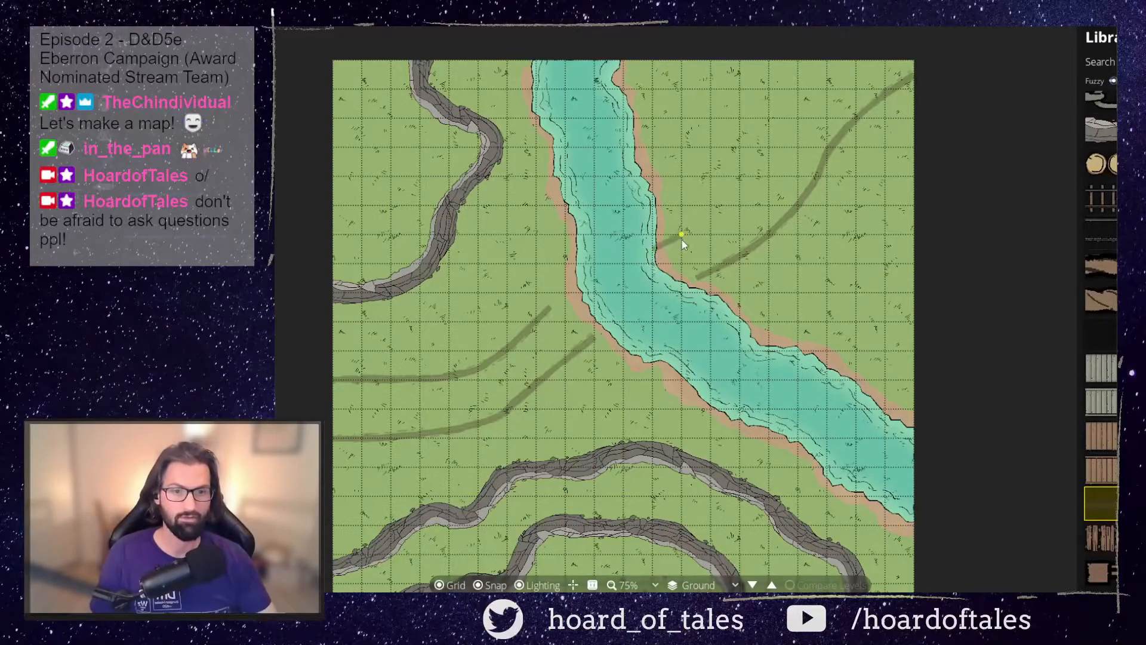
left_click_drag(745, 190, 769, 153)
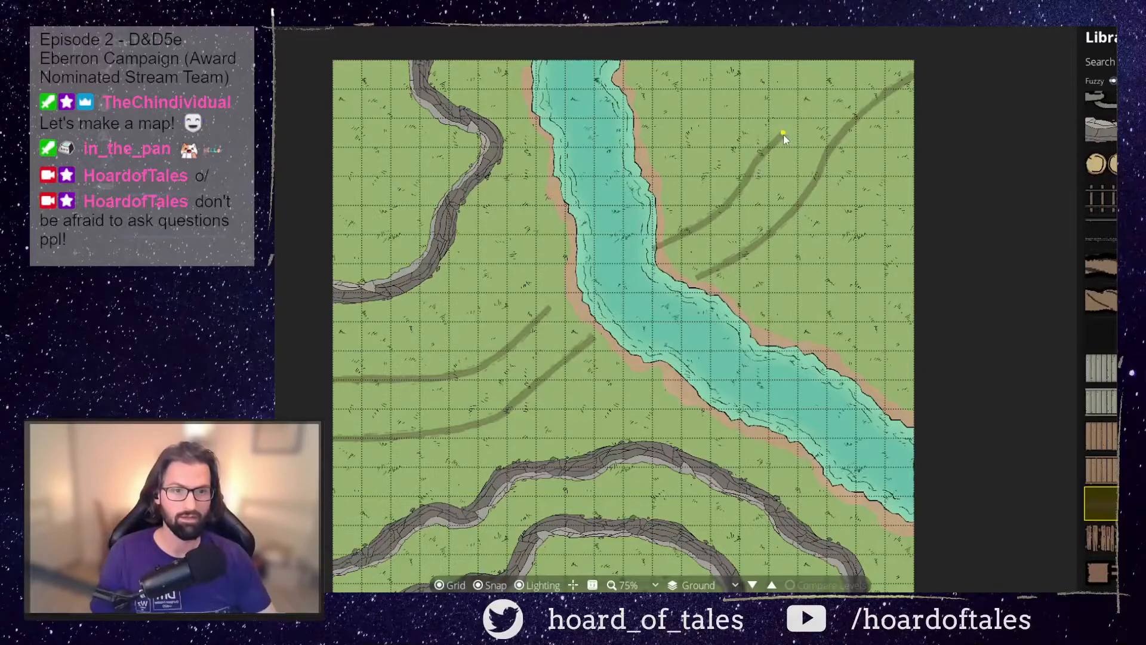
left_click_drag(844, 74, 867, 48)
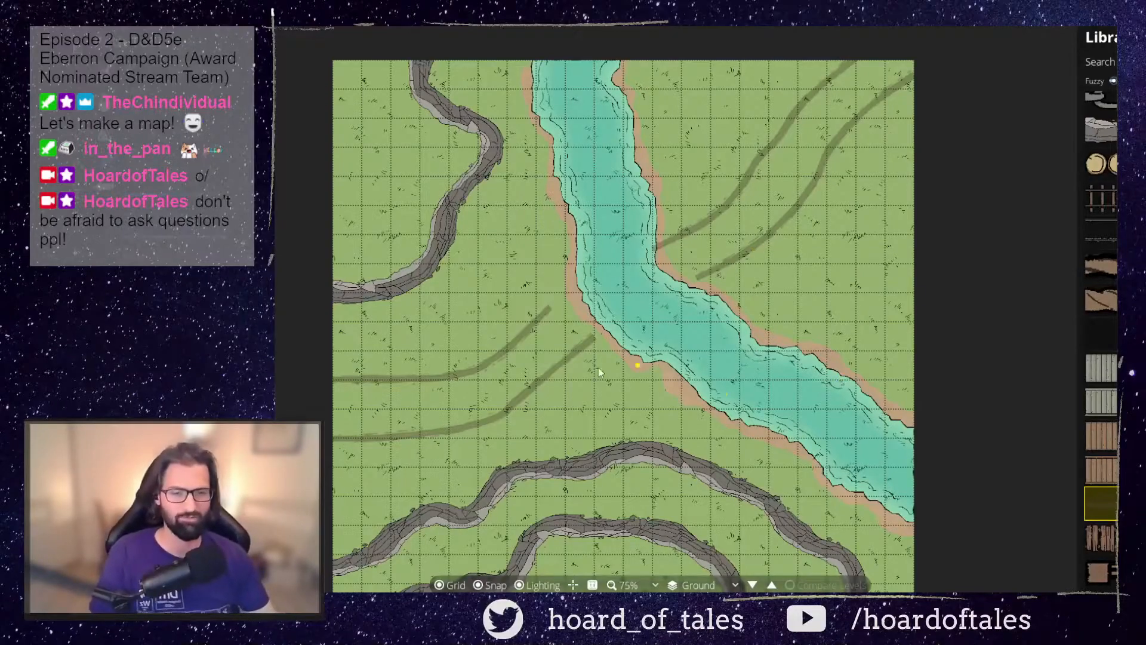
scroll(531, 346, "down", 1)
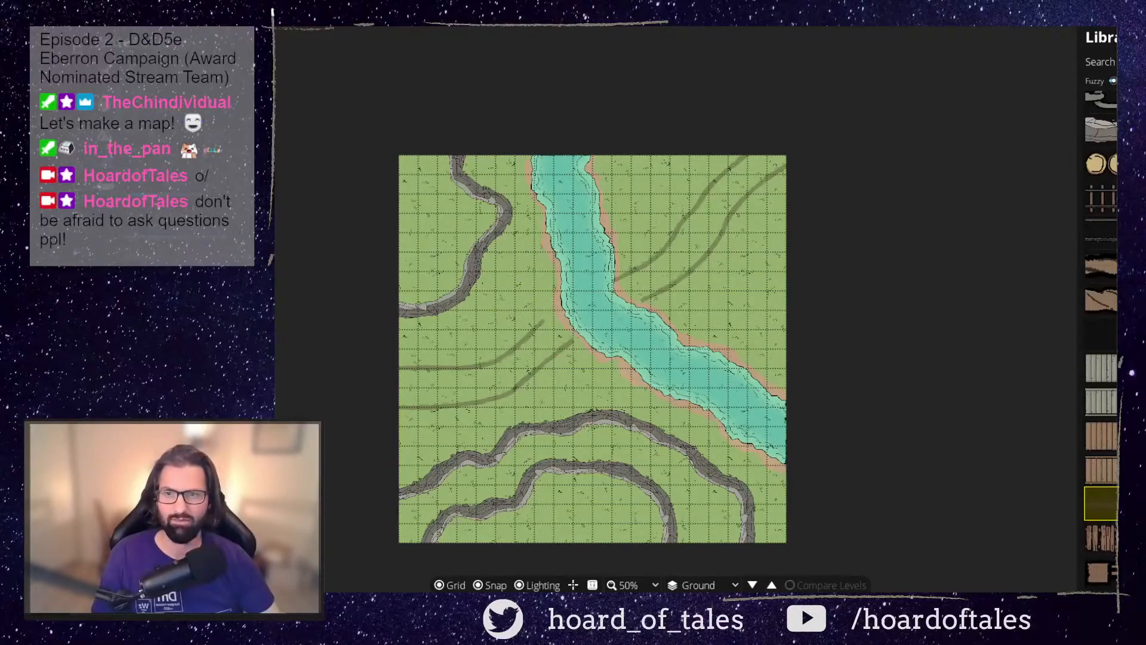
key("s")
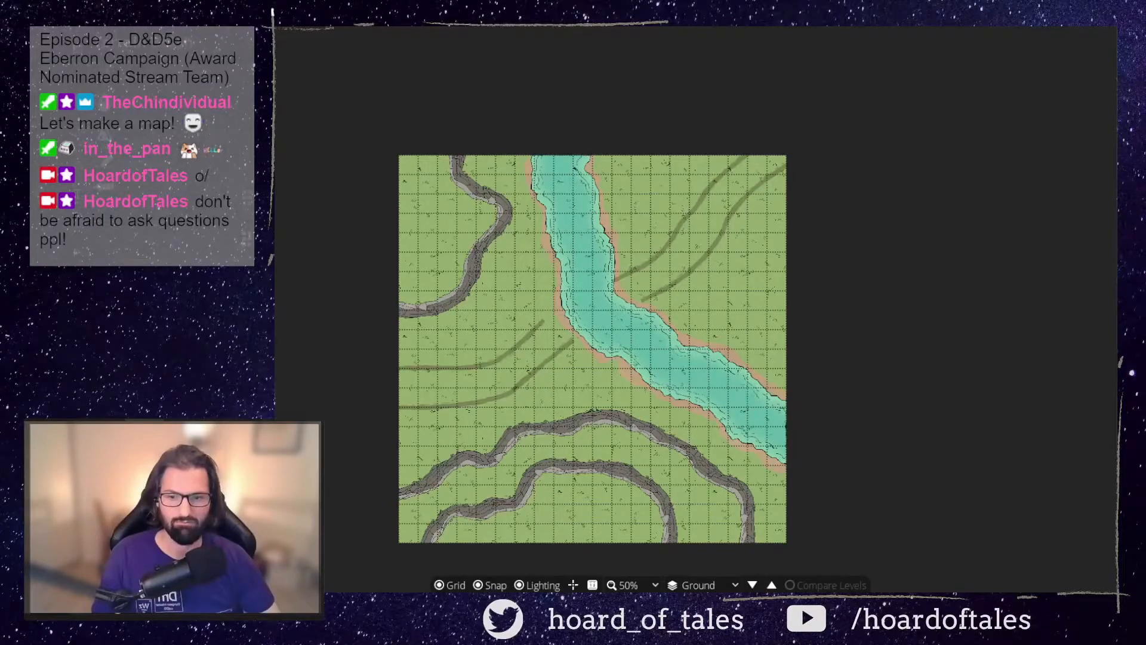
key("ctrl+z")
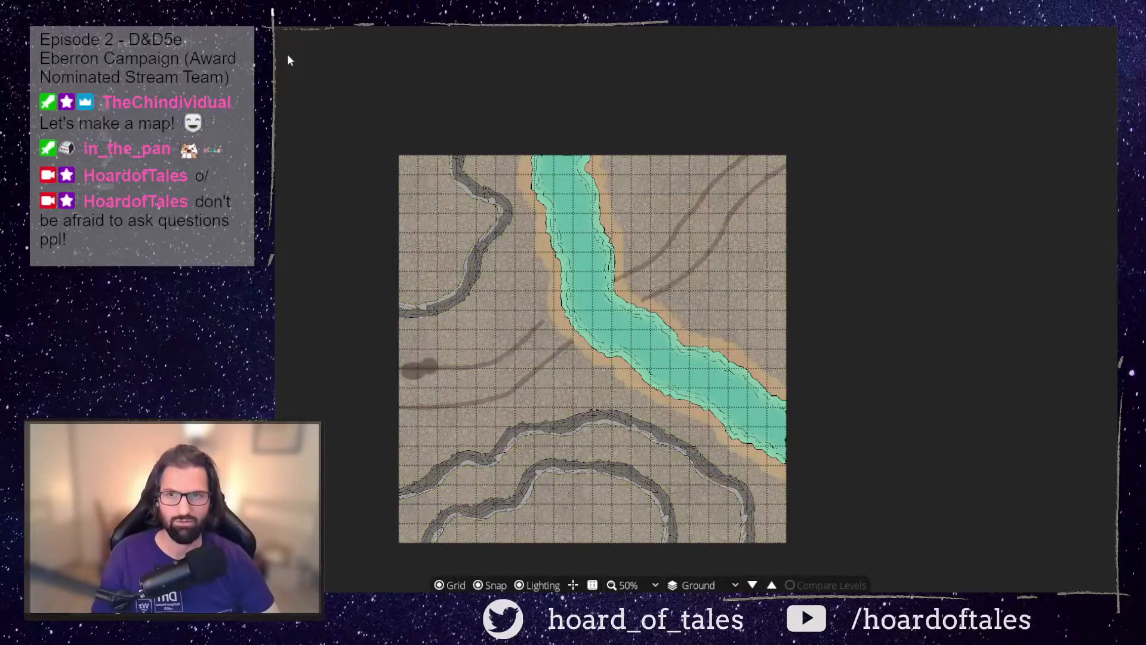
key("ctrl+z")
key("ctrl+y")
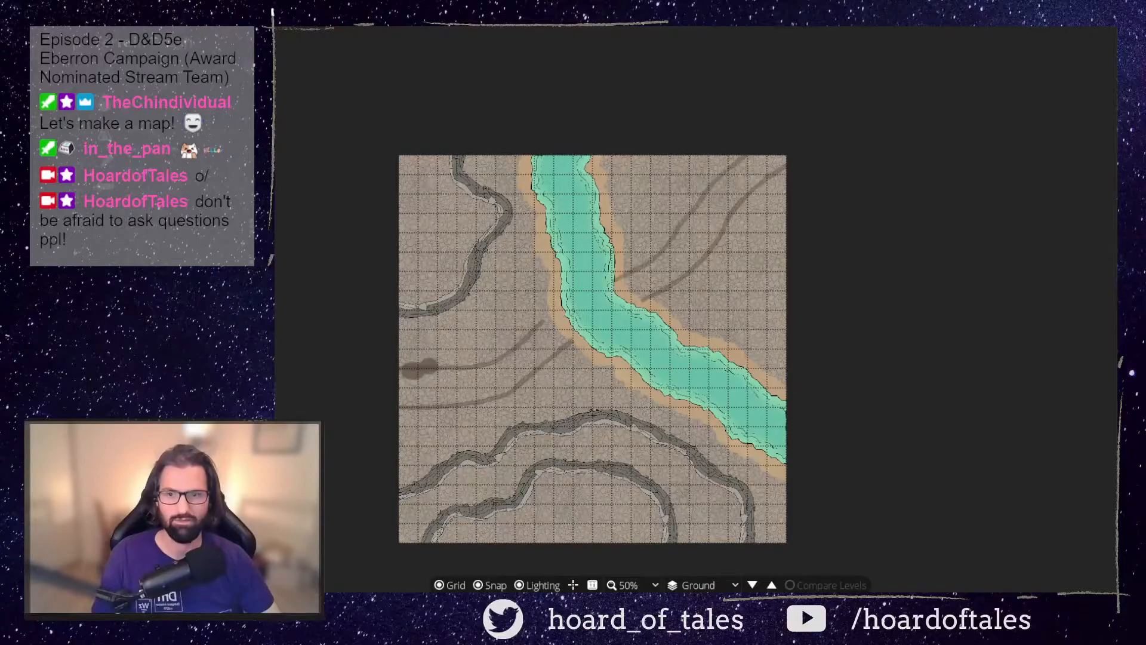
key("ctrl+y")
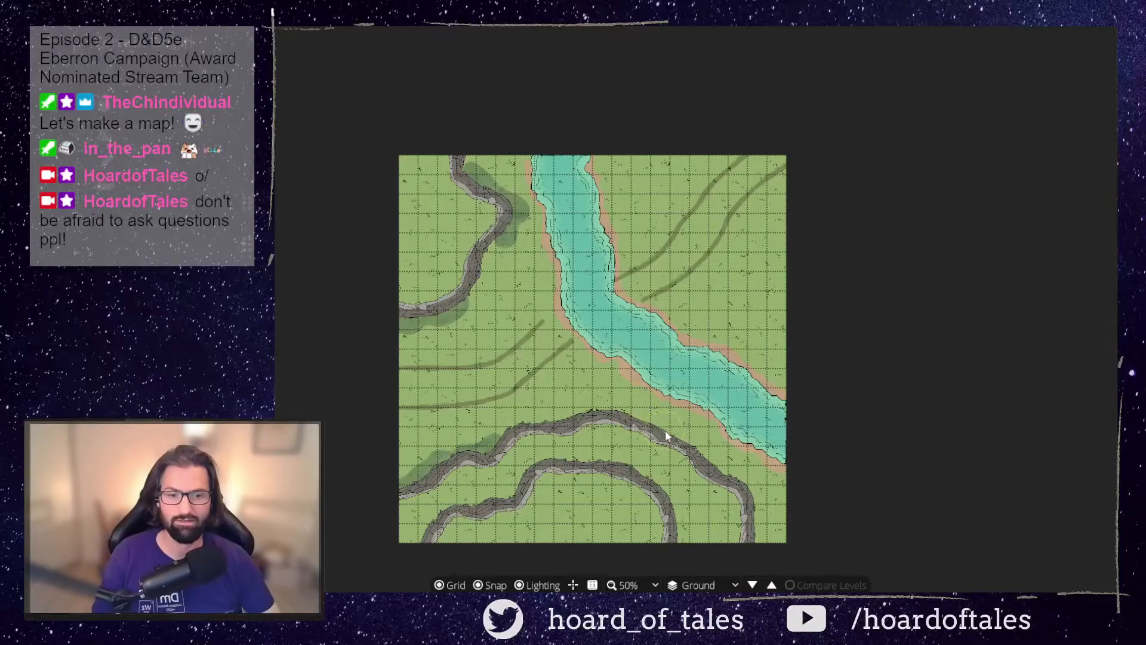
Paint a dark green terrain band along the northeast outer side of the long southern cliff, down to the south edge
mouse_move(652, 421)
left_mouse_down()
mouse_move(696, 446)
mouse_move(682, 448)
mouse_move(715, 479)
left_mouse_up()
left_click(355, 23)
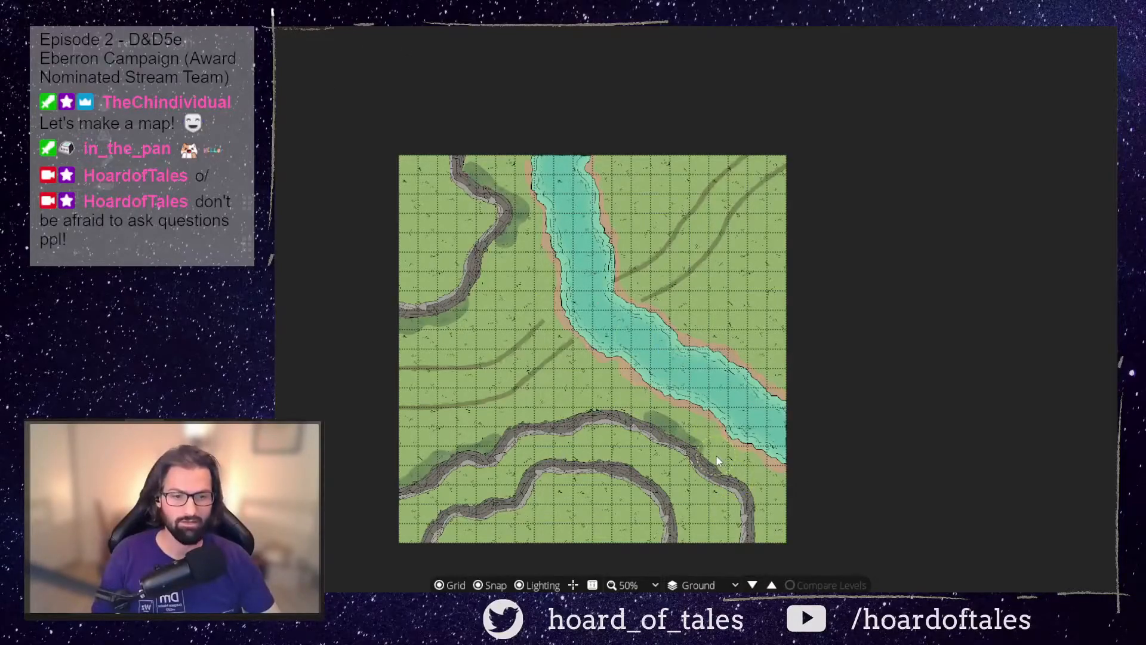
mouse_move(712, 464)
left_mouse_down()
mouse_move(754, 497)
mouse_move(762, 541)
left_mouse_up()
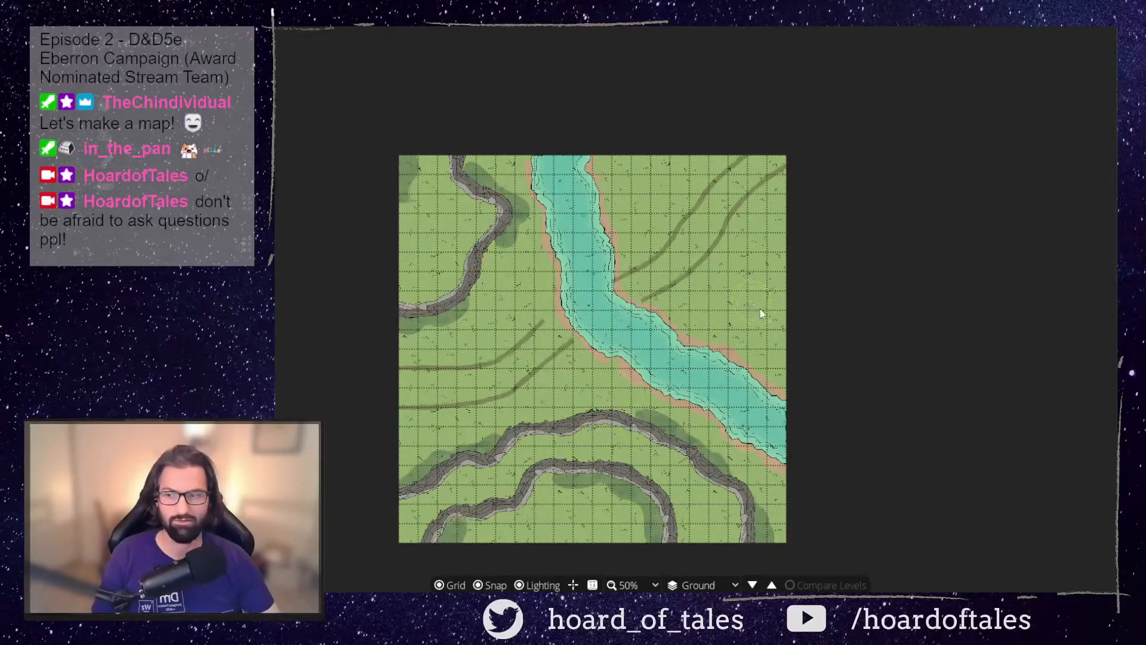
scroll(573, 333, "up", 1)
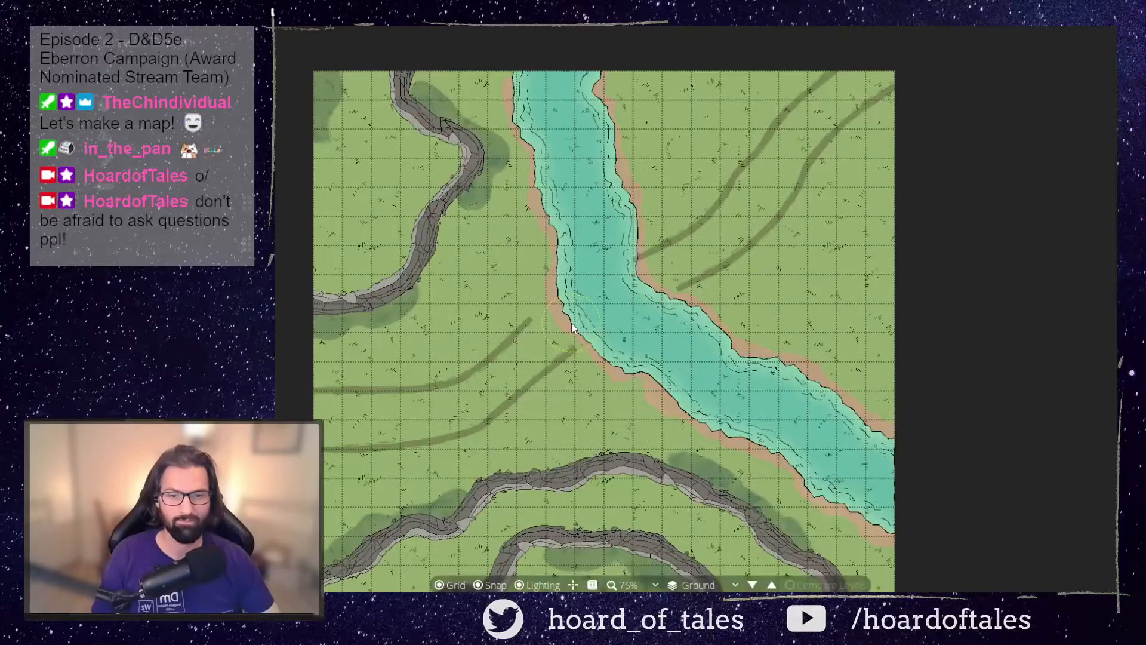
scroll(572, 327, "down", 1)
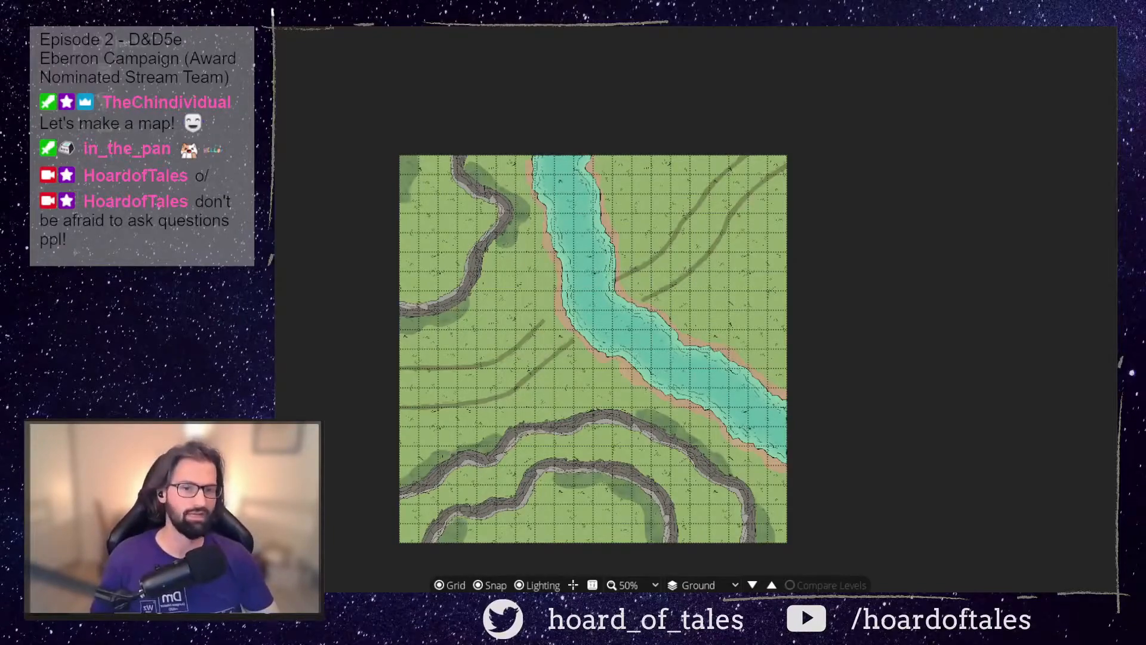
Place a Cherry Tree 03 on the inner southern cliff and a dark pine tree directly west of it
key("o")
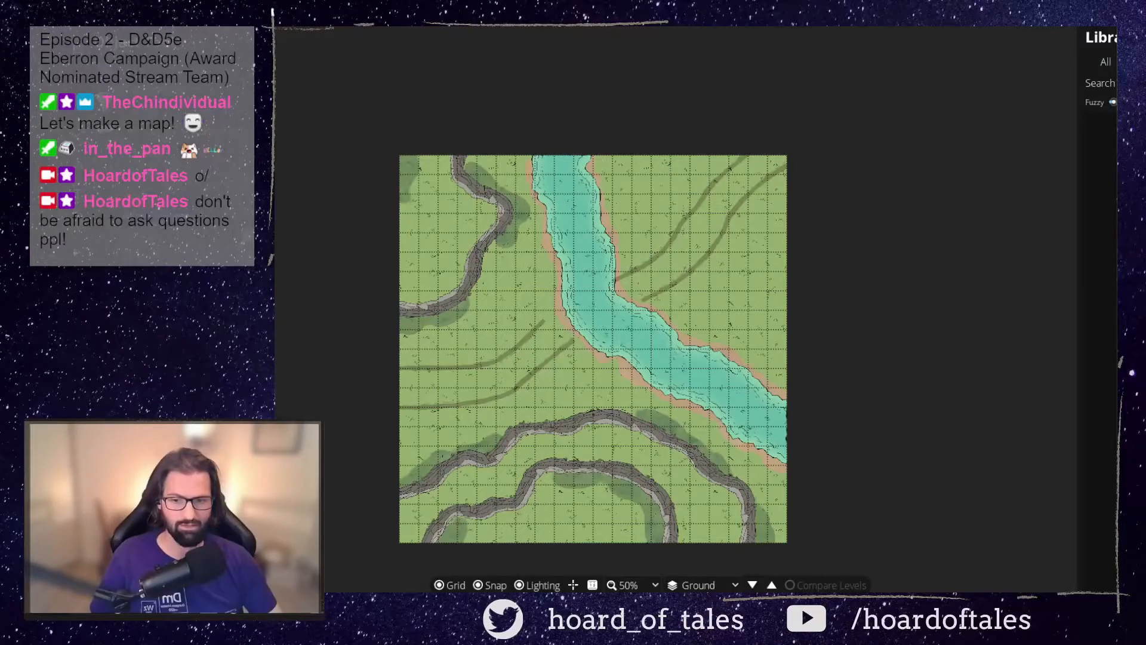
scroll(1112, 358, "down", 8)
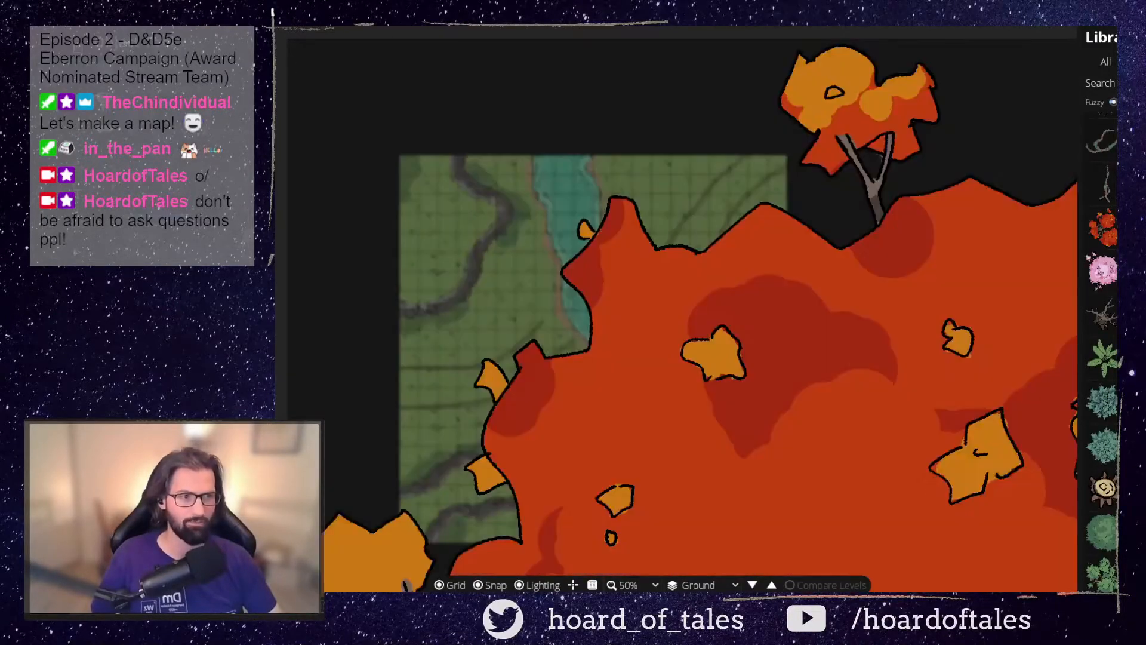
left_click(1110, 228)
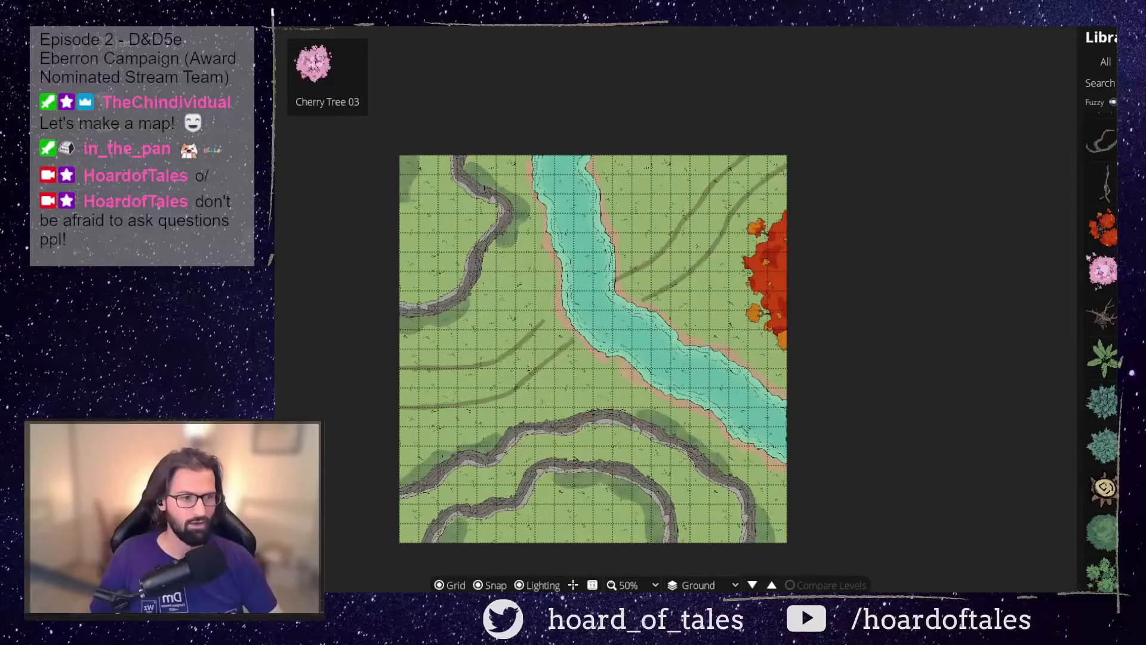
left_click(1102, 271)
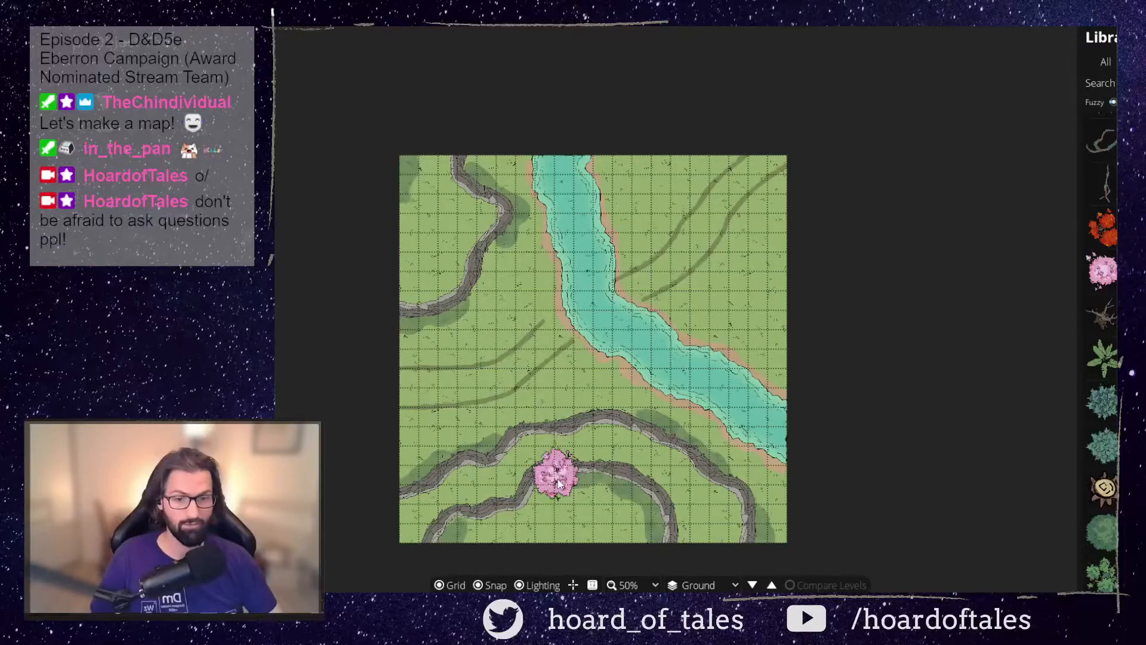
left_click(559, 483)
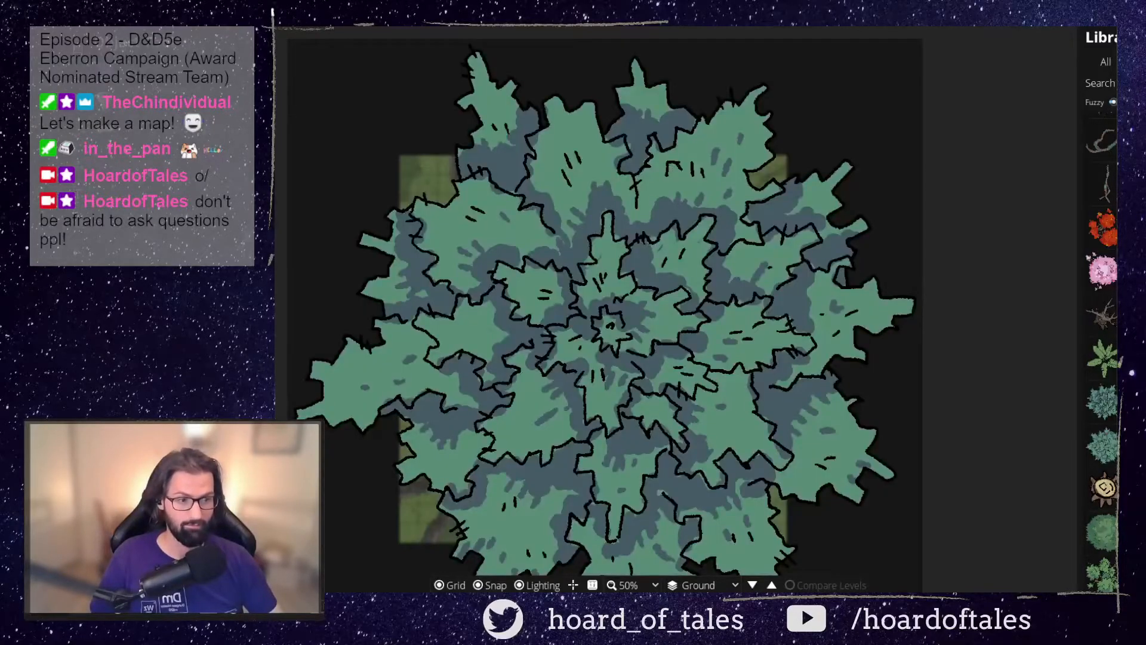
left_click(263, 298)
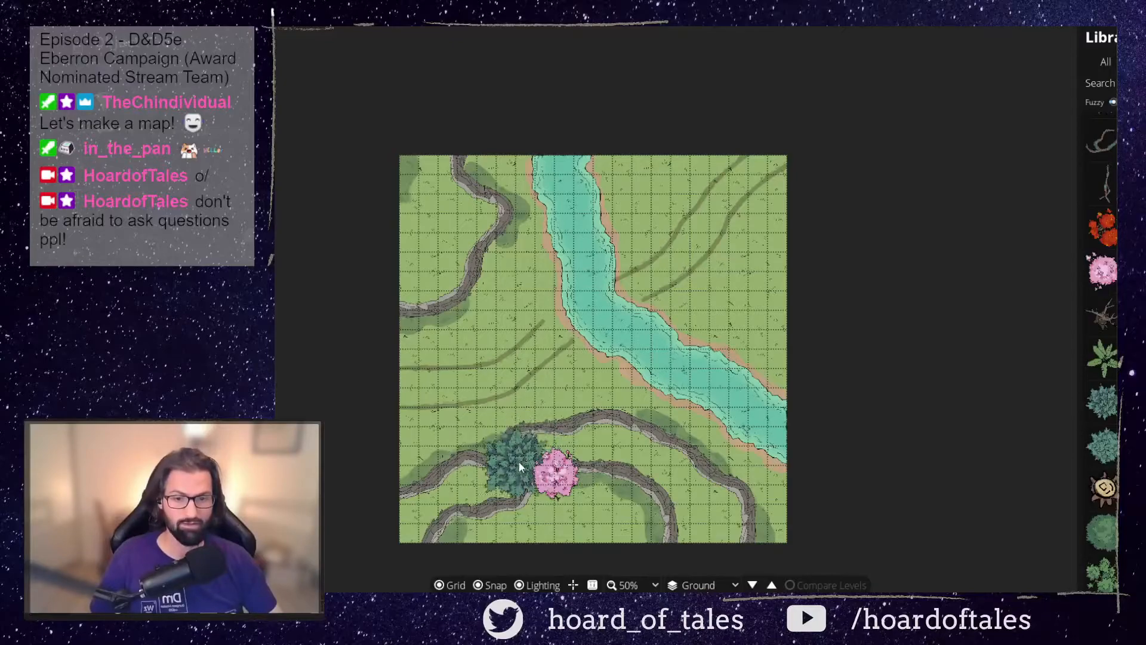
left_click(518, 461)
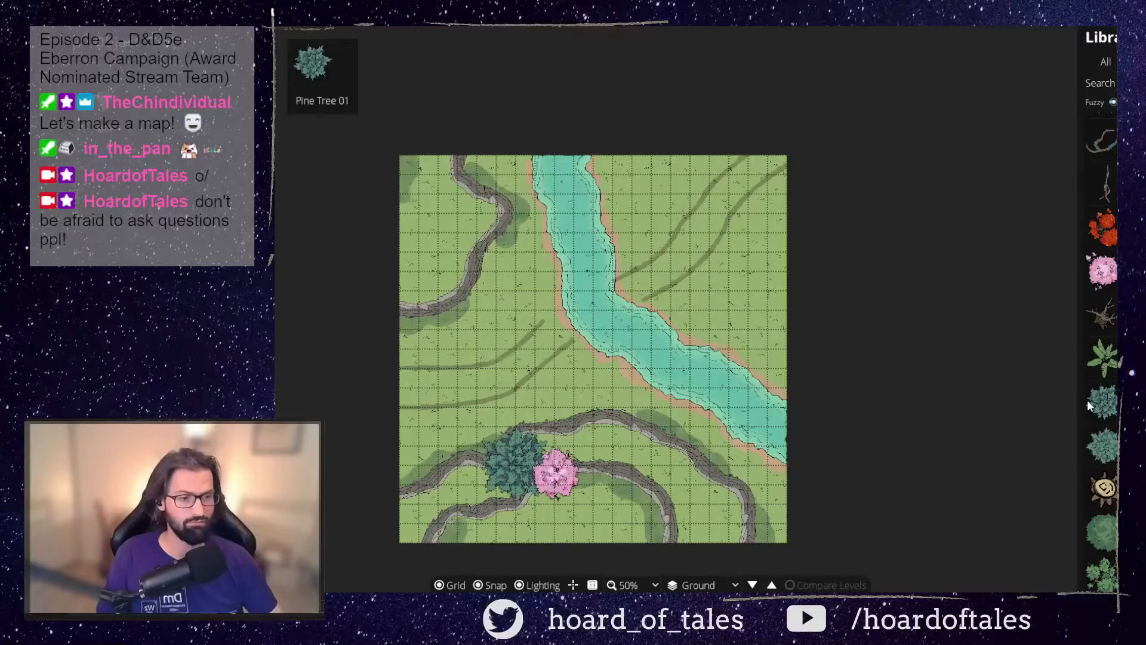
Place a Tree Big Green 03 in the map's northwest corner, behind the upper cliff
left_click(1105, 409)
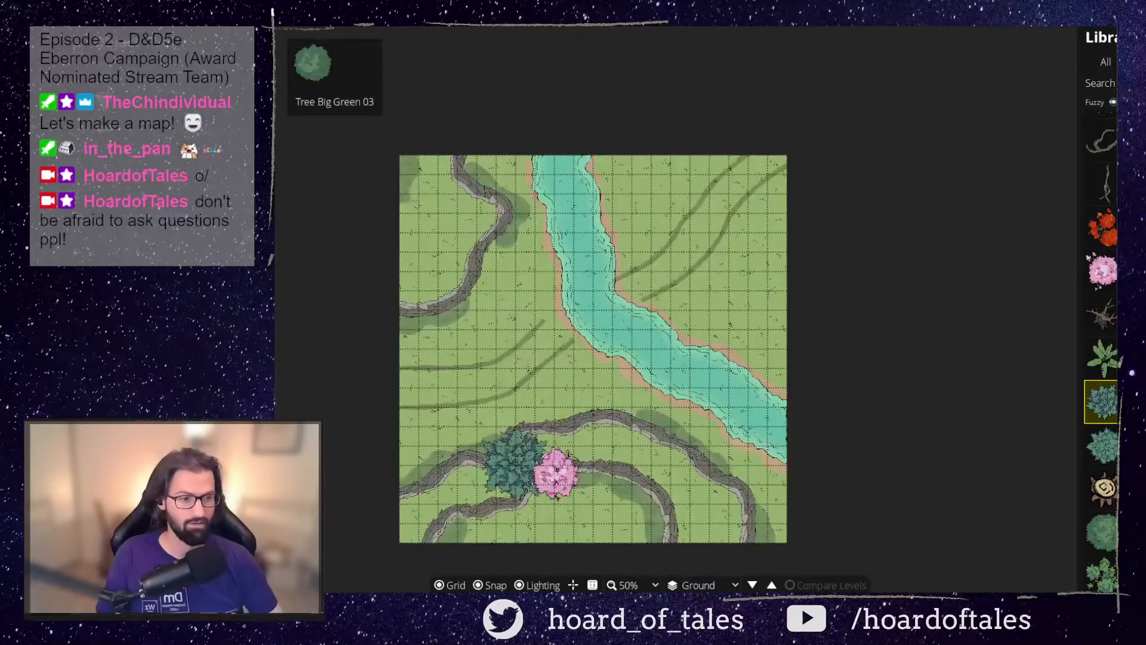
left_click(1134, 532)
mouse_move(1103, 445)
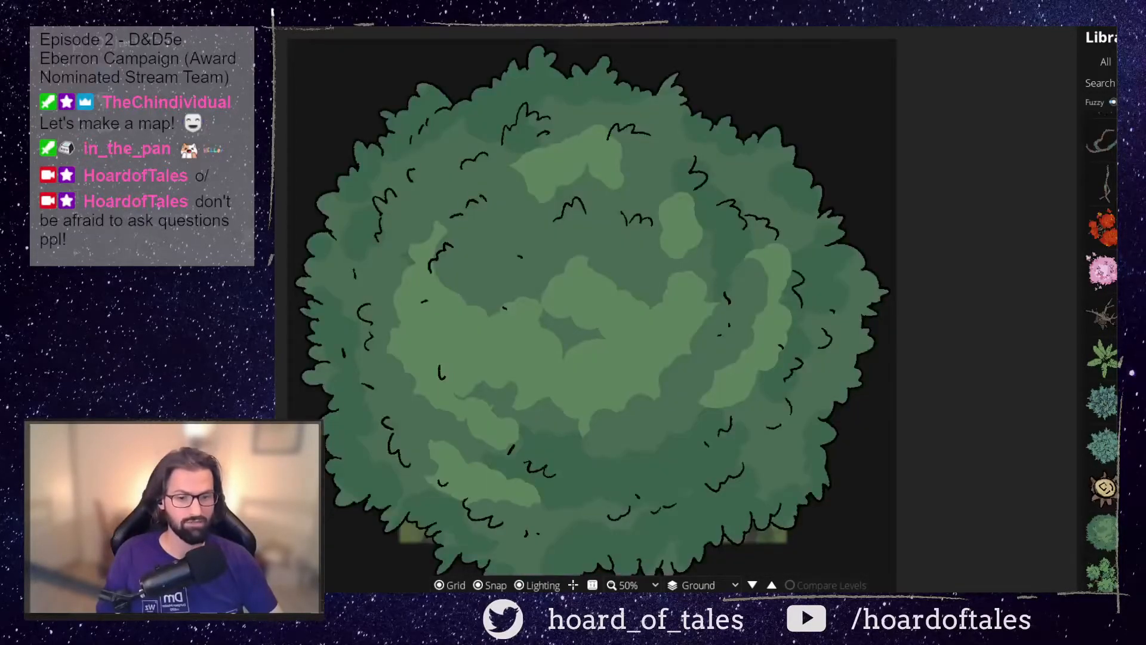
left_click(1103, 532)
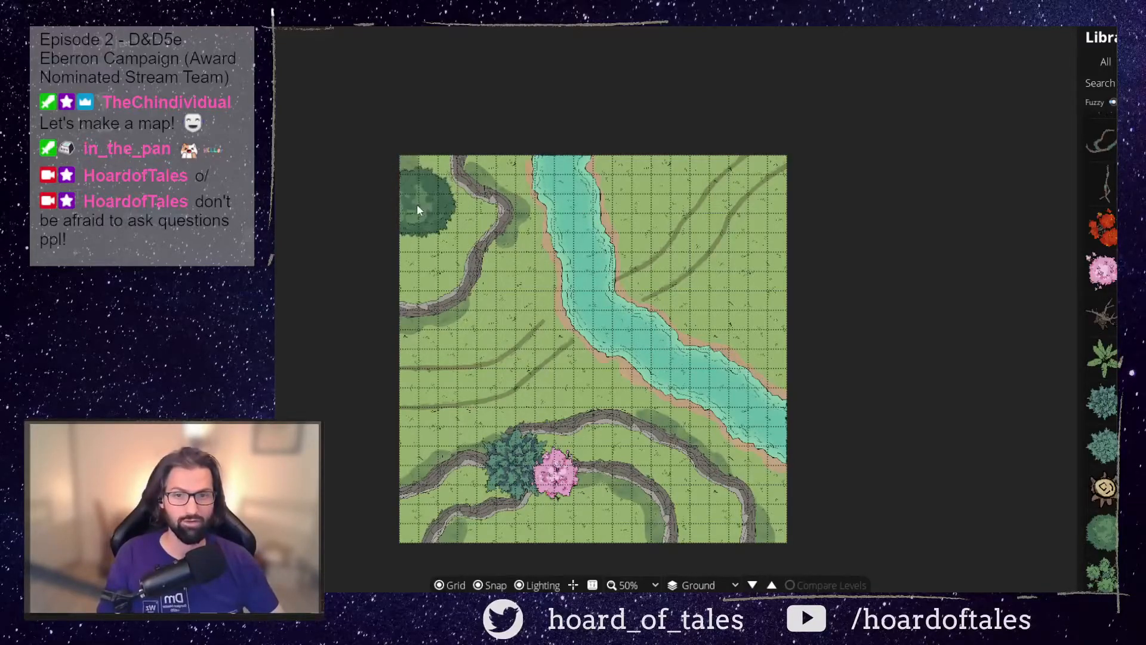
left_click(425, 190)
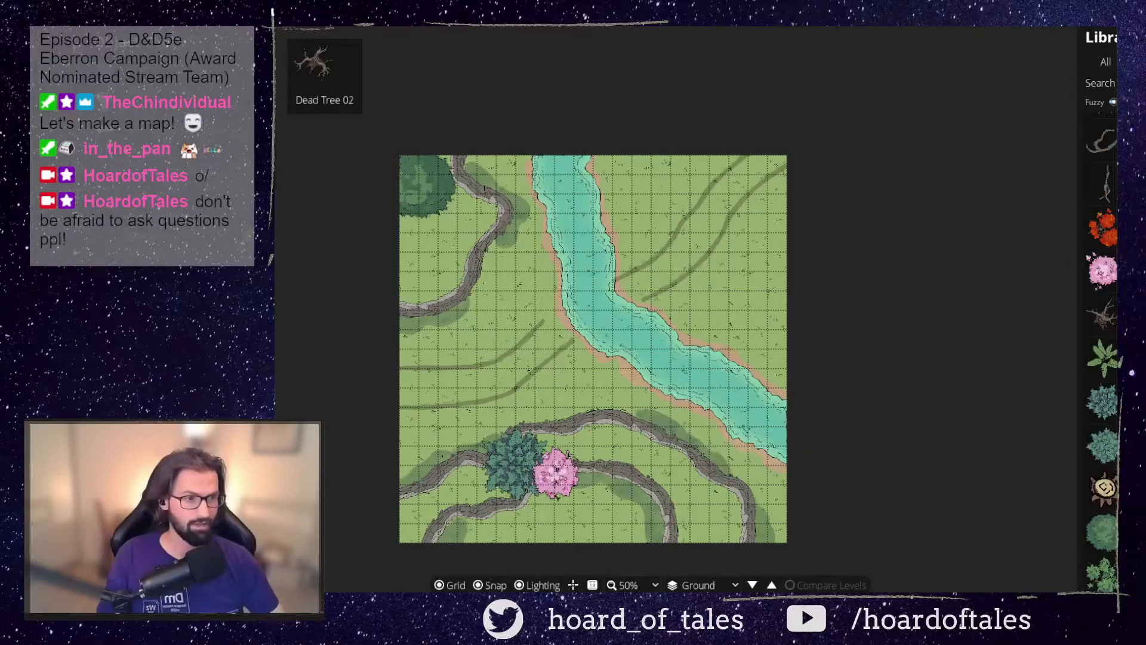
Rotate a Dead Tree 02 so its roots spread toward the water and place it on the river's east bank, south of the wagon trail
scroll(1103, 340, "up", 2)
scroll(1103, 347, "up", 3)
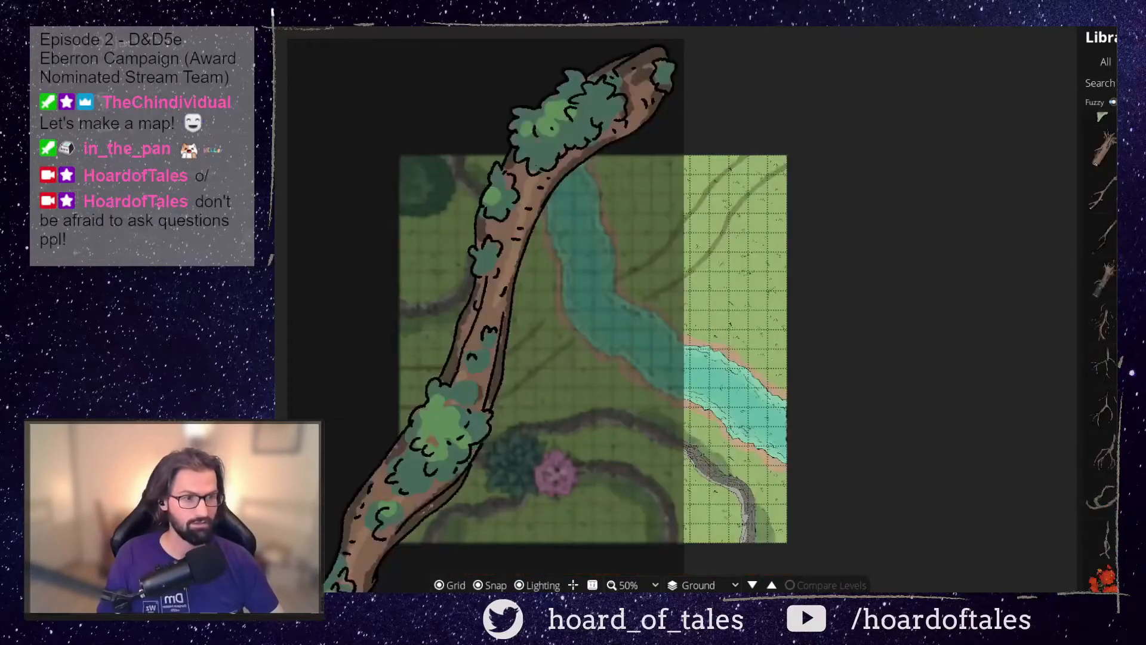
scroll(1103, 346, "down", 3)
scroll(1103, 347, "down", 3)
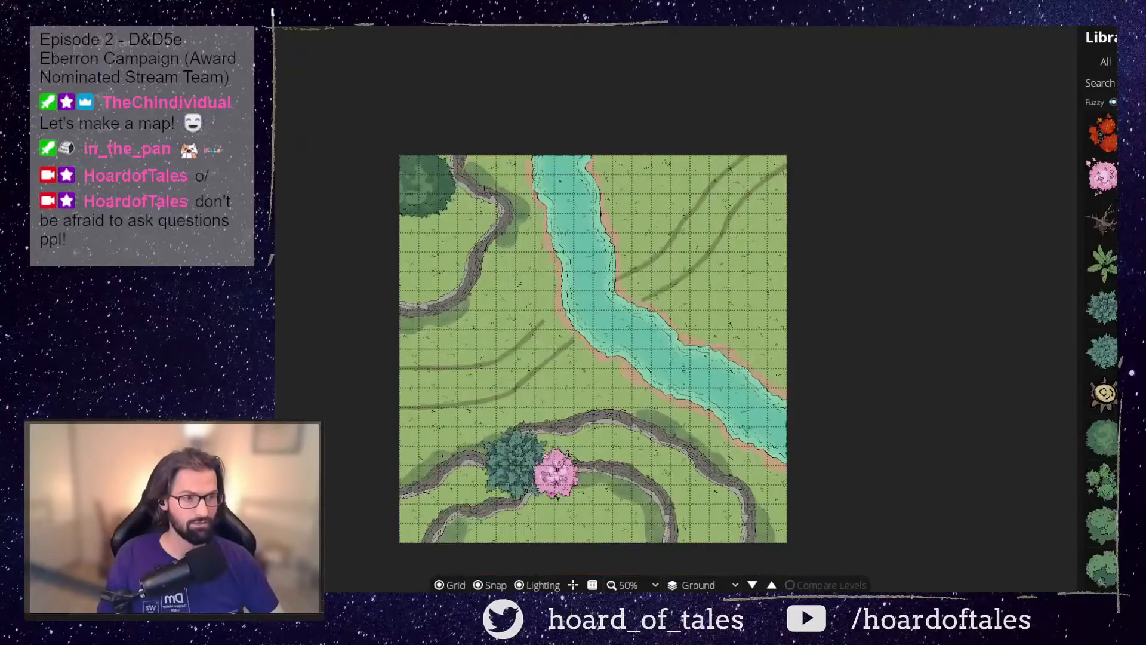
left_click(1103, 221)
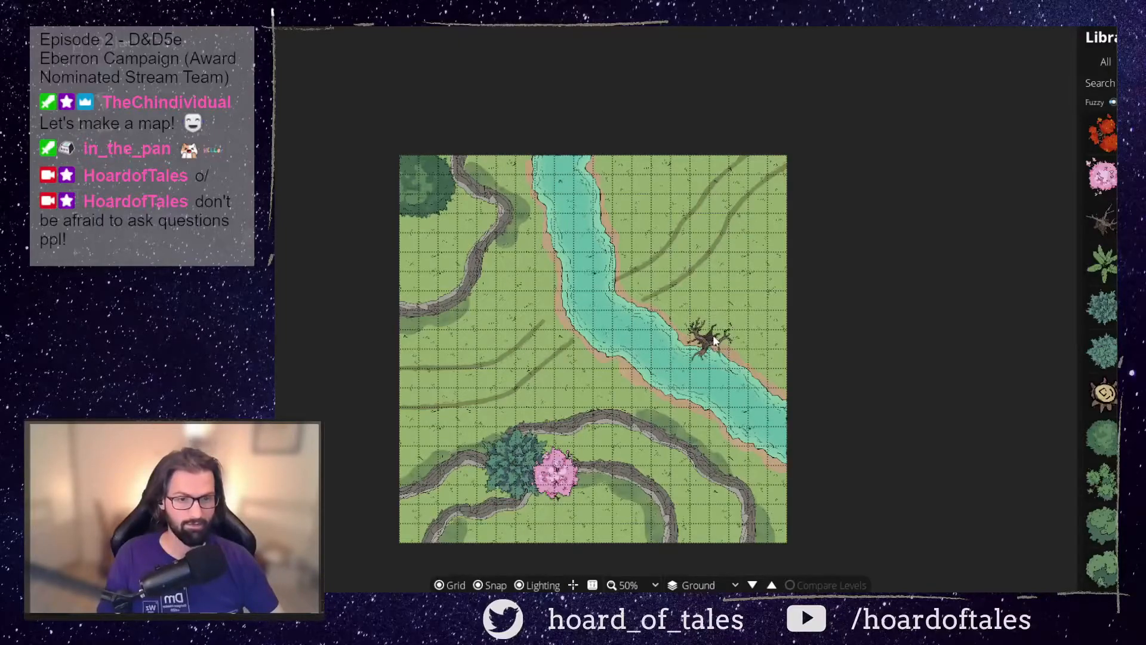
scroll(713, 335, "up", 2)
scroll(711, 340, "down", 10)
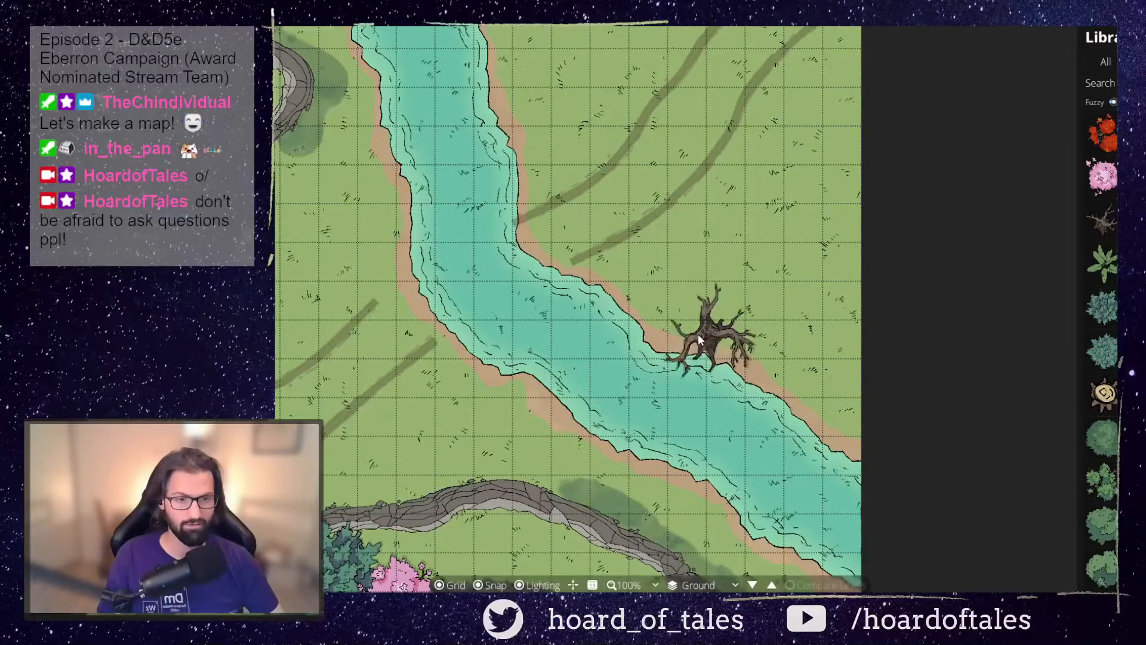
scroll(693, 335, "down", 1)
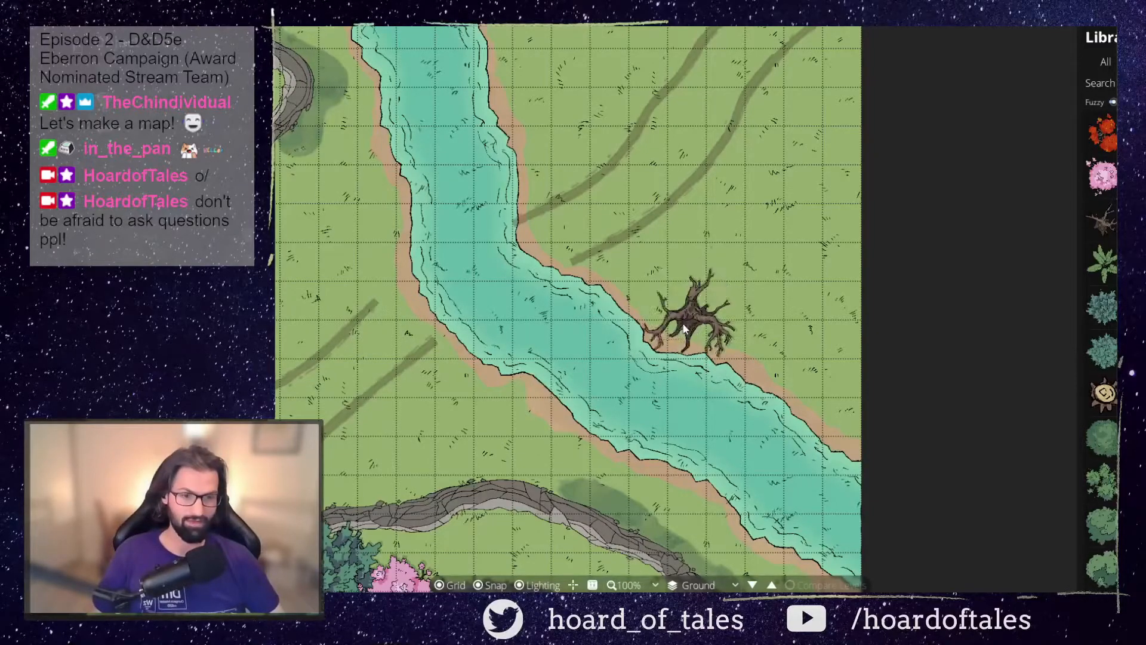
scroll(668, 331, "down", 1)
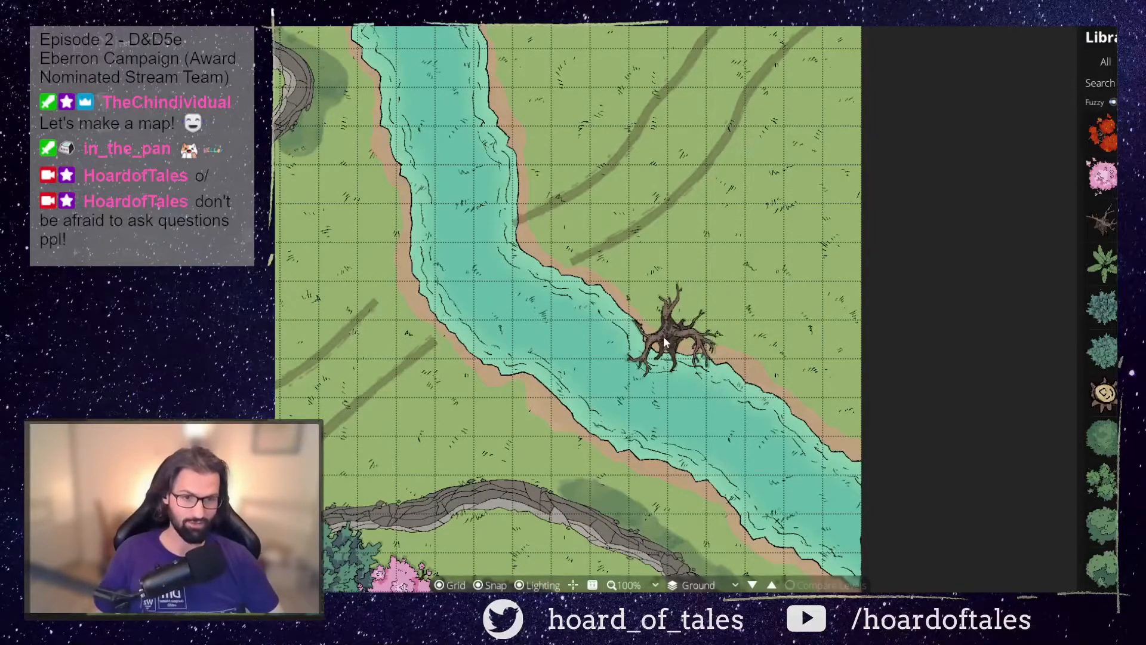
scroll(665, 335, "up", 1)
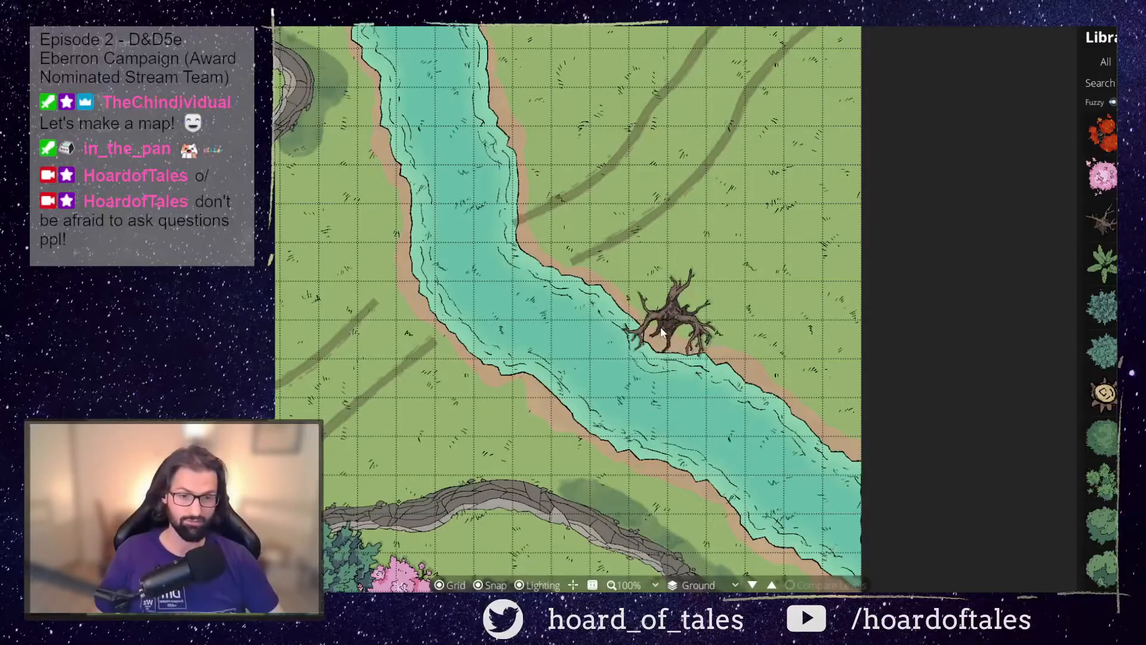
left_click(657, 331)
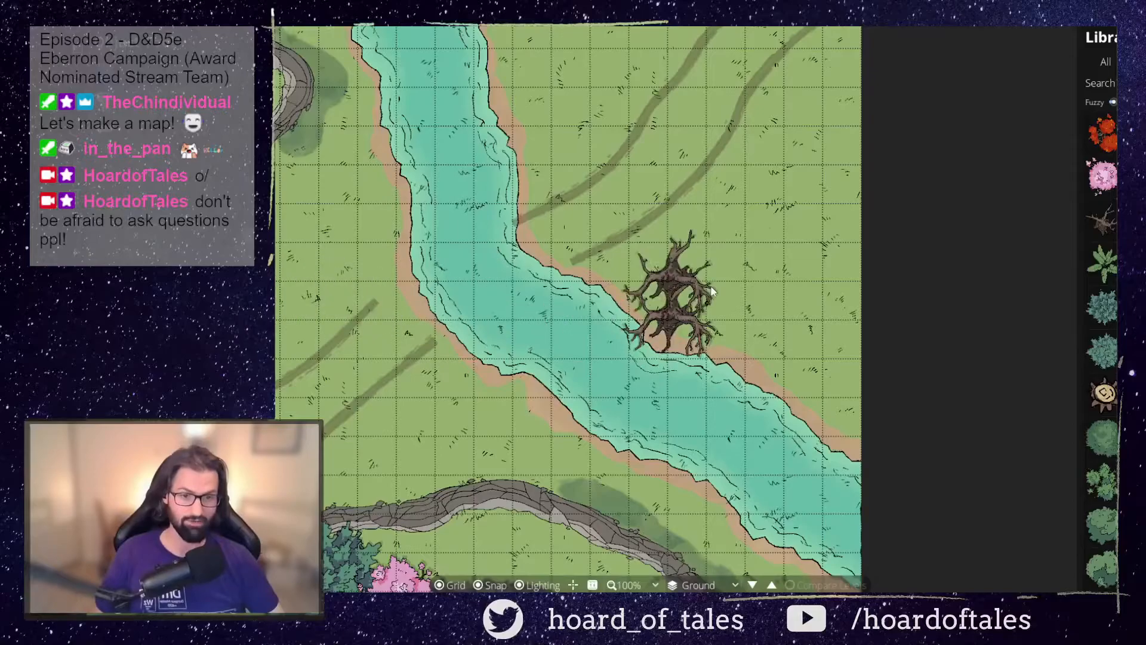
scroll(537, 320, "down", 2)
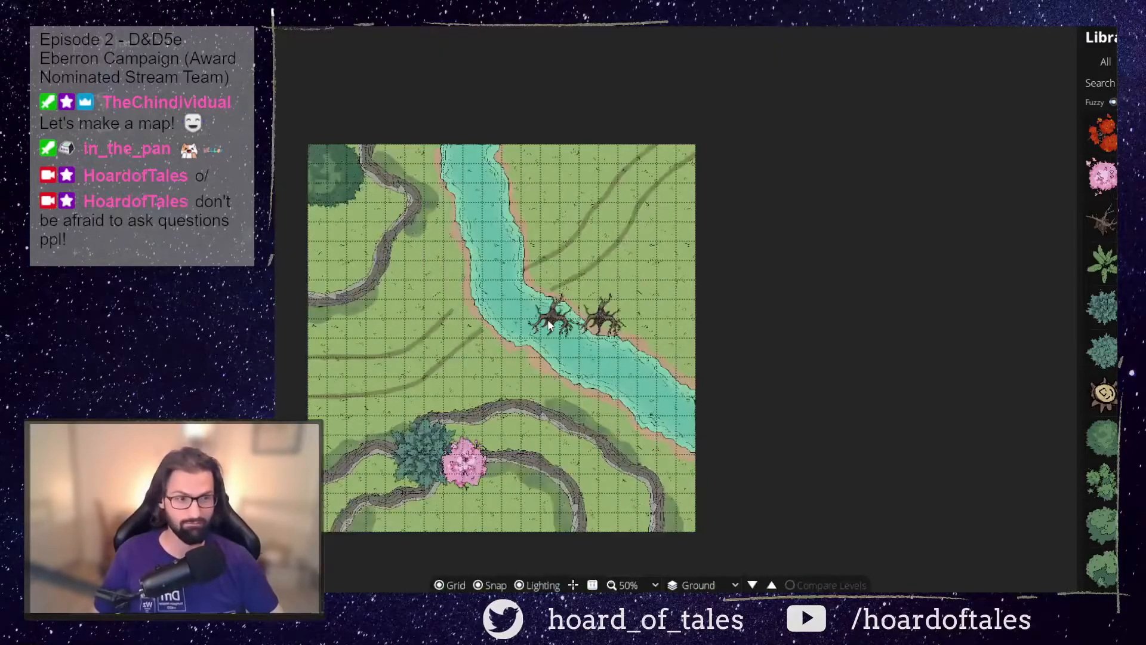
left_click_drag(521, 342, 619, 341)
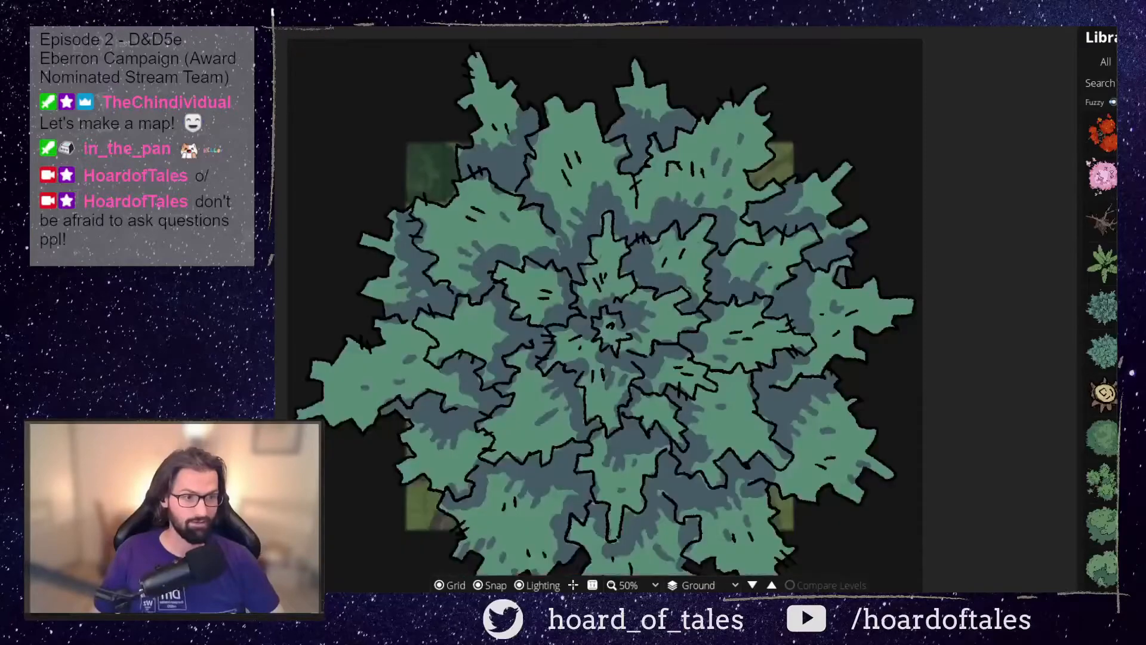
Place a medium pine on the river's northern east bank, a small one between the southeastern cliffs and a large one on the map's northeast edge
left_click(1102, 308)
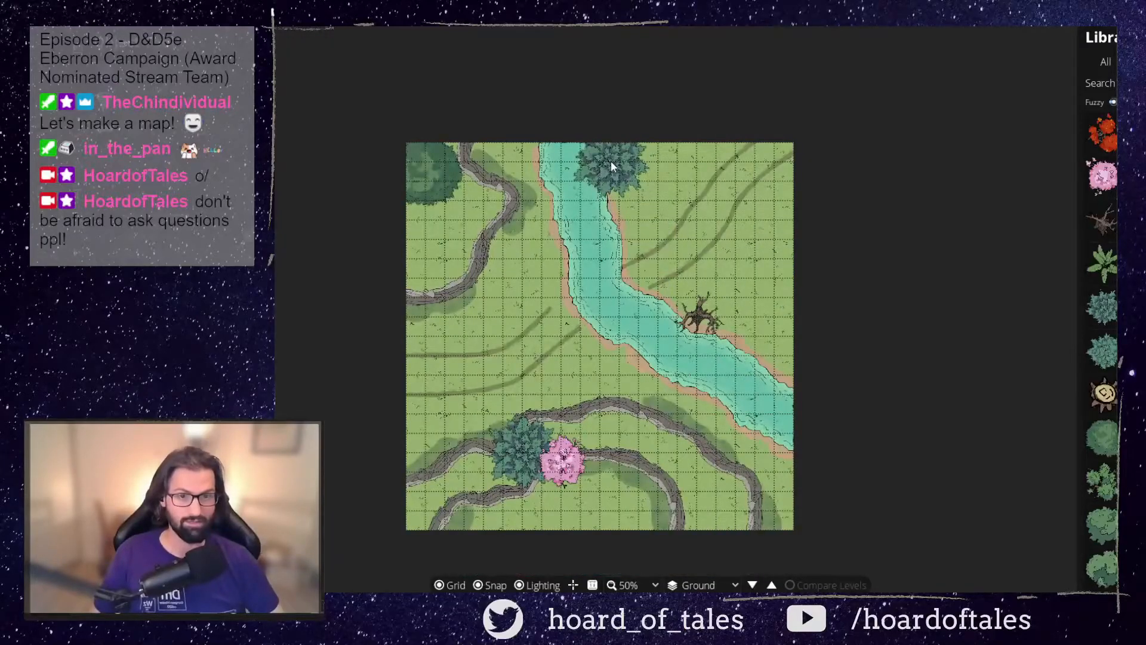
left_click(611, 160)
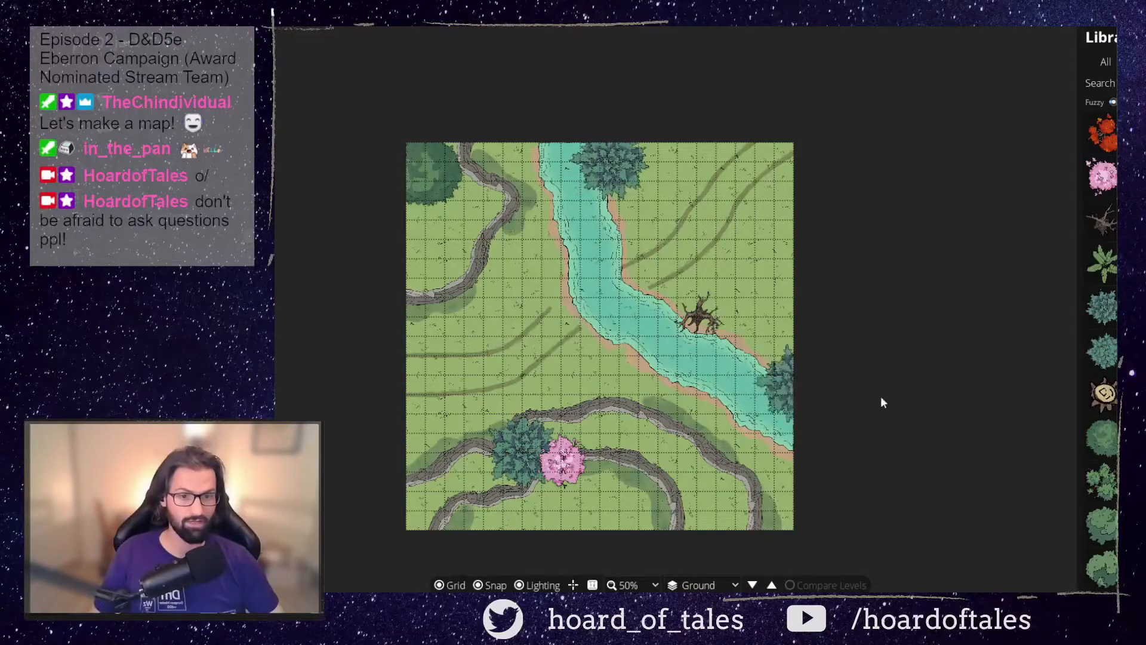
left_click(1102, 308)
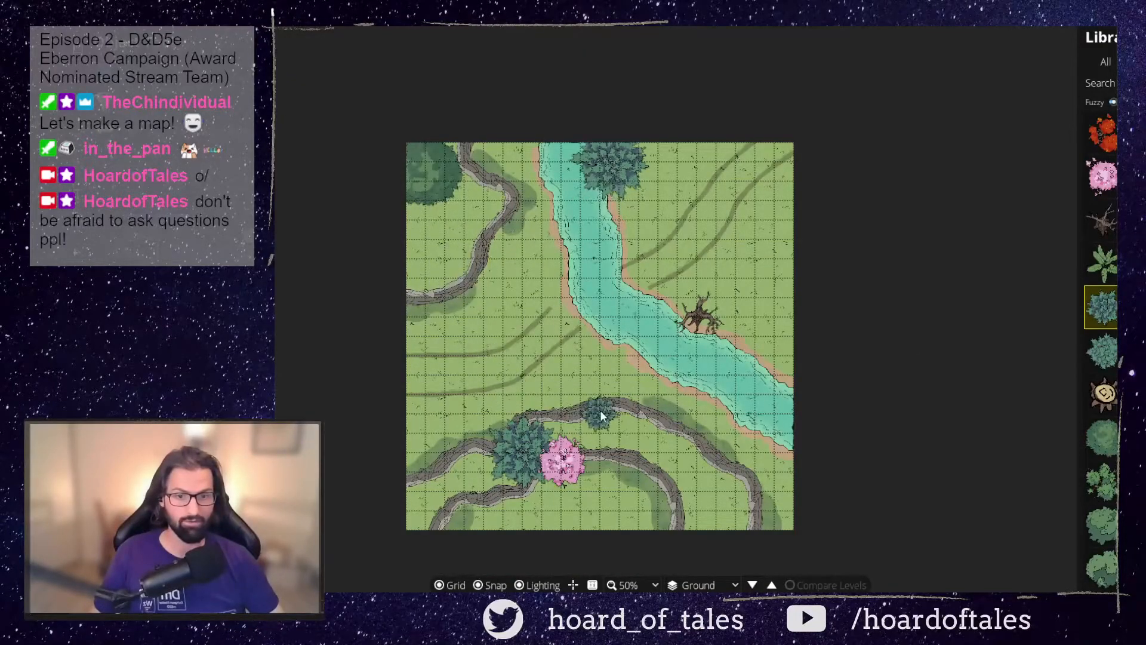
left_click(677, 451)
left_click(1102, 351)
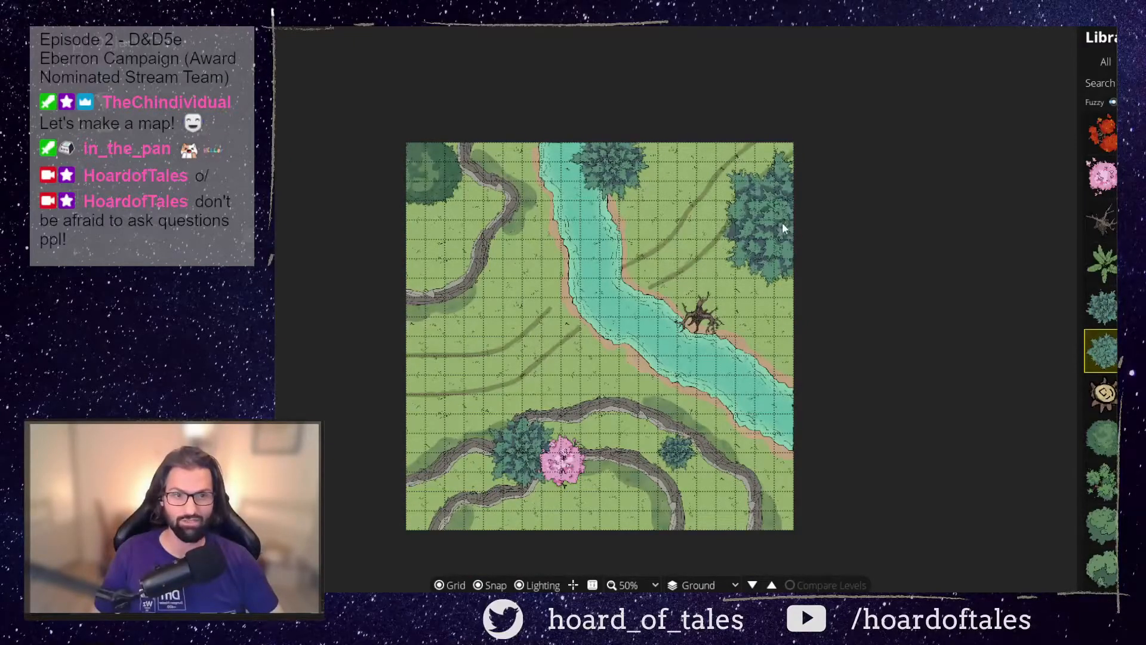
left_click(794, 227)
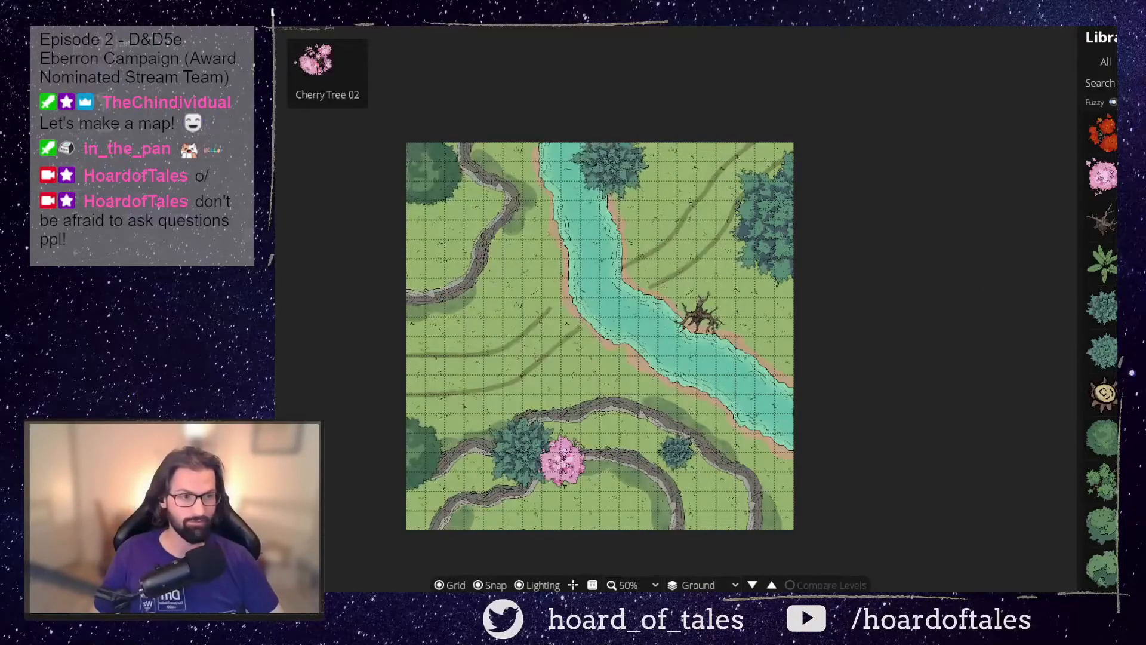
Place a small Cherry Tree 03 on the northwest cliff and a red autumn tree between the river and the long southern cliff
left_click(1102, 176)
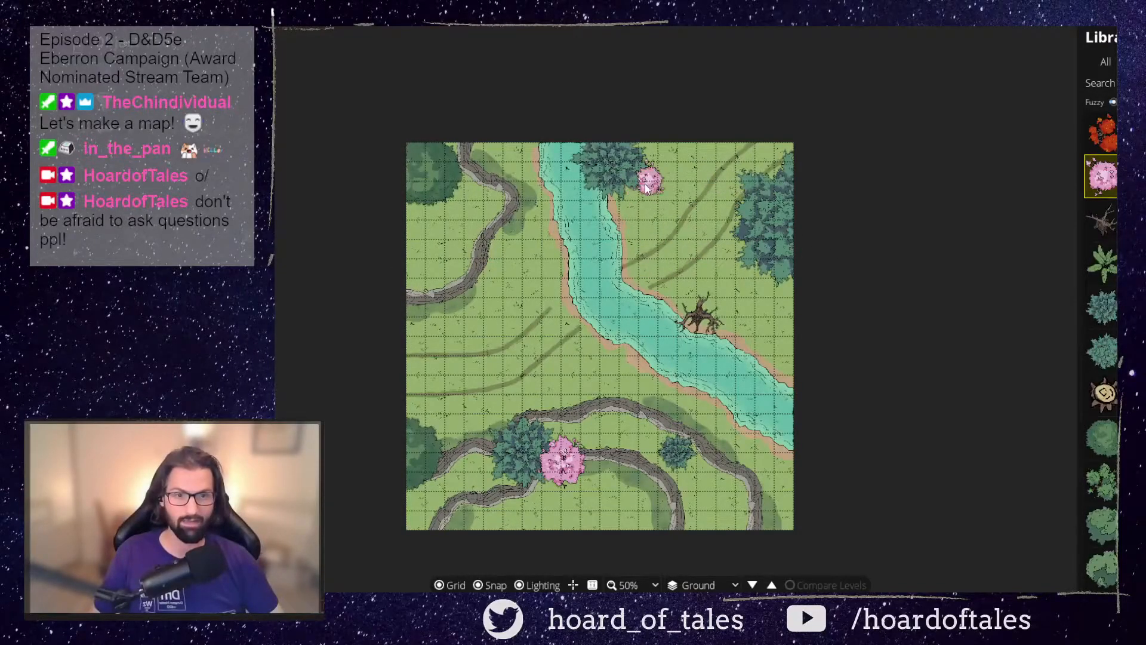
left_click(496, 248)
left_click(1141, 134)
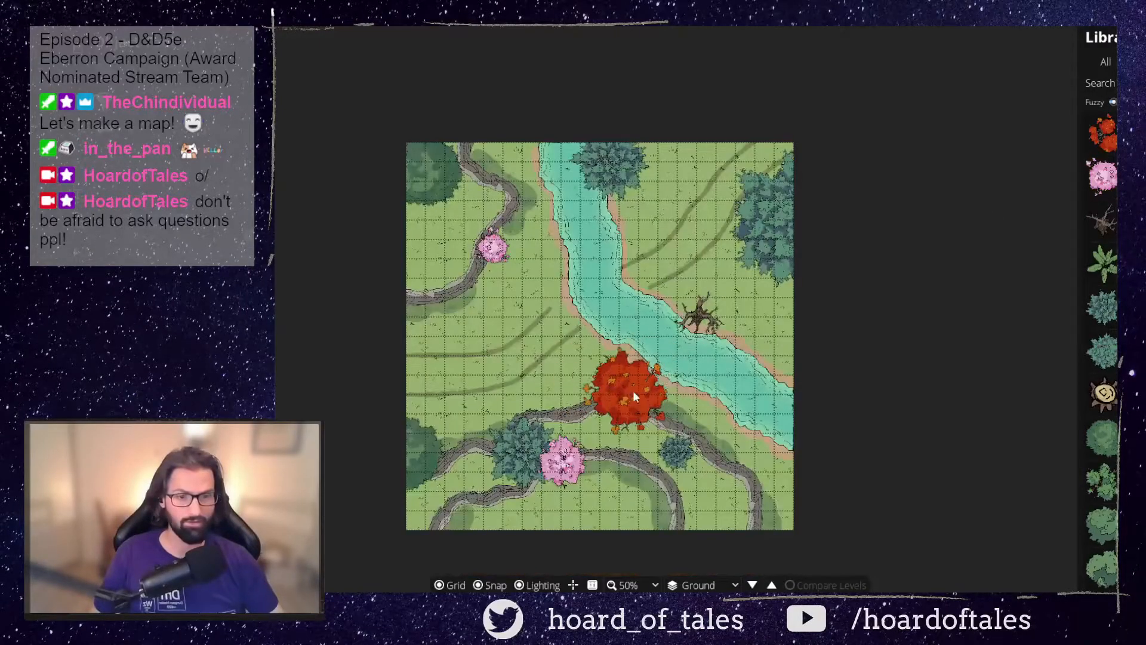
left_click(622, 388)
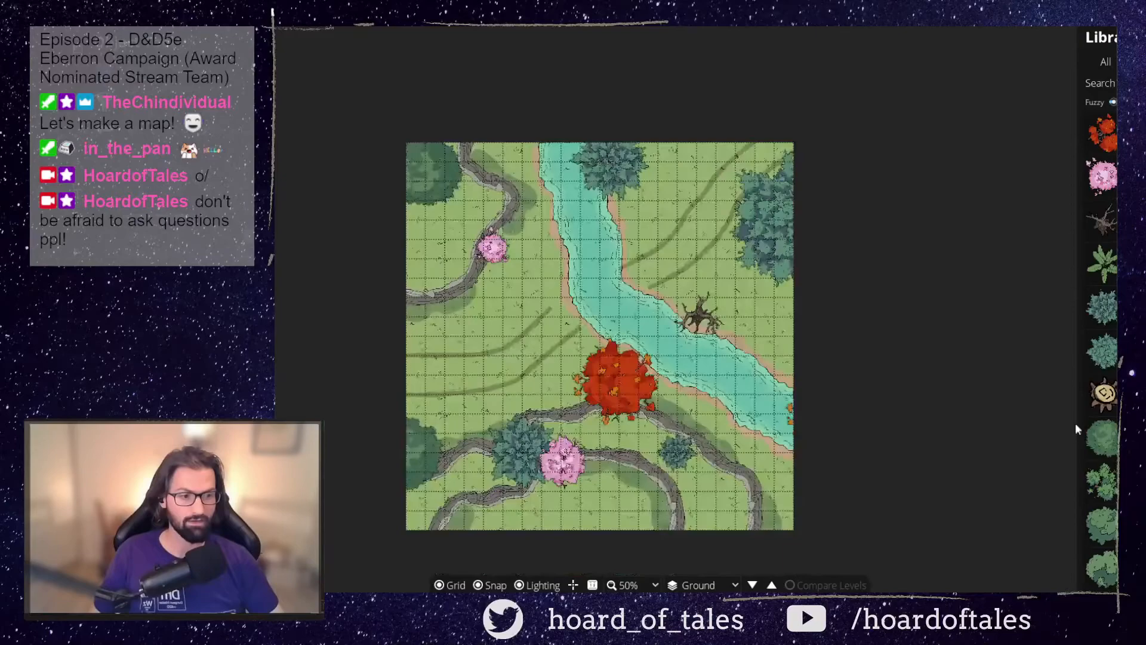
Place big green trees beside the north and east edge pines, a Cherry Tree 02 on the west edge and a red tree in the southeast corner
mouse_move(1101, 437)
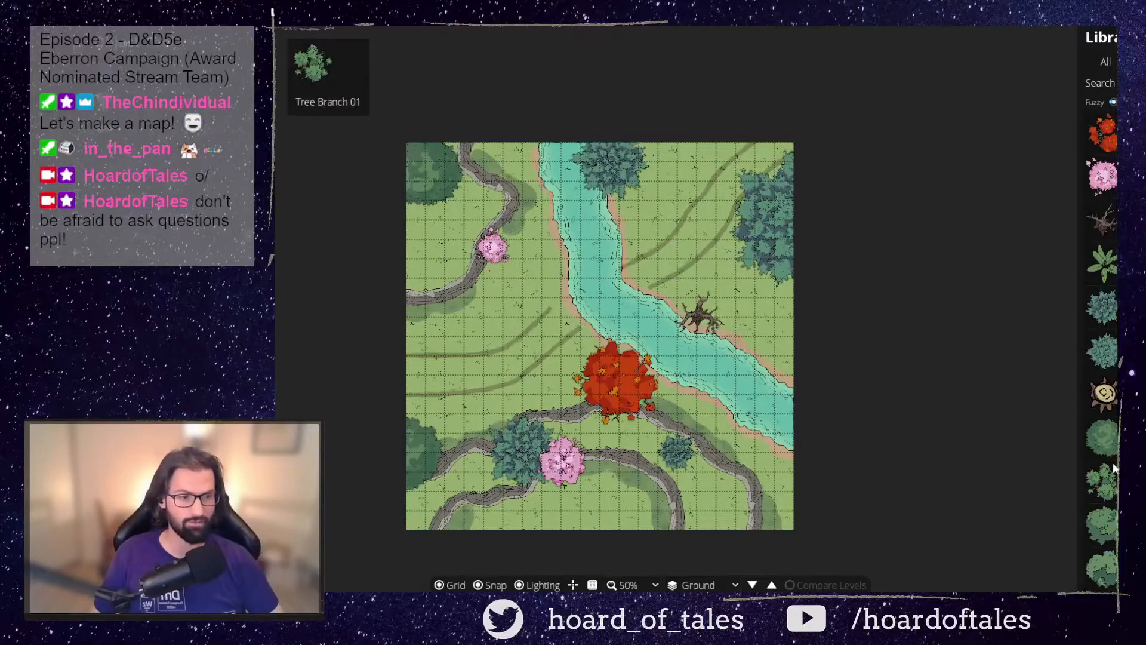
left_click(1103, 439)
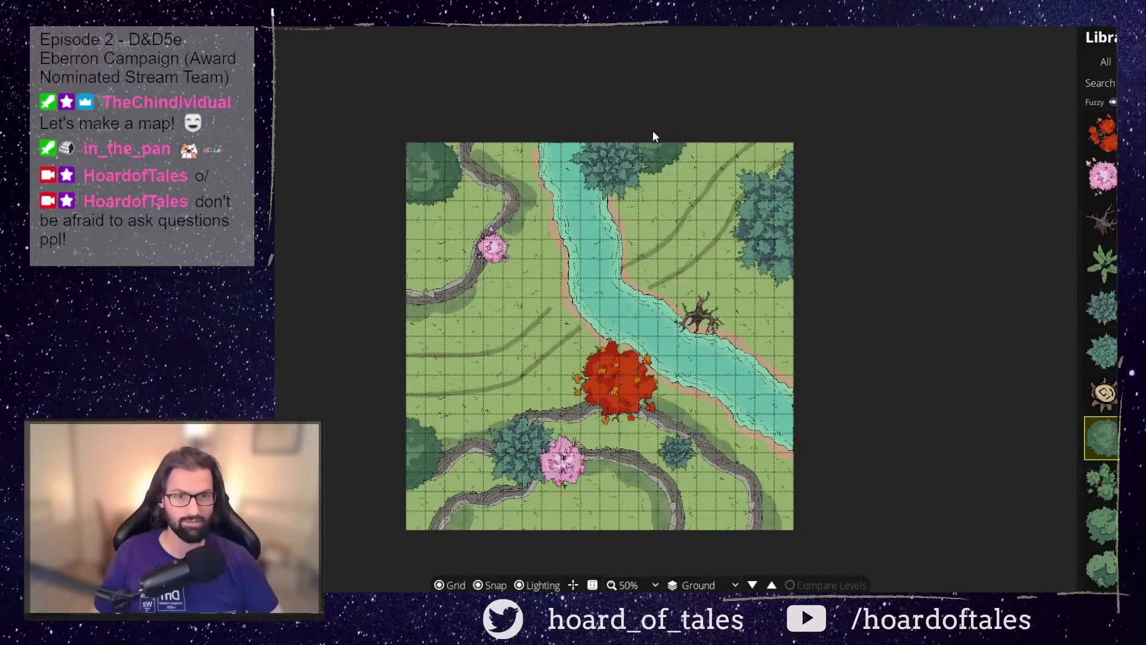
left_click(800, 293)
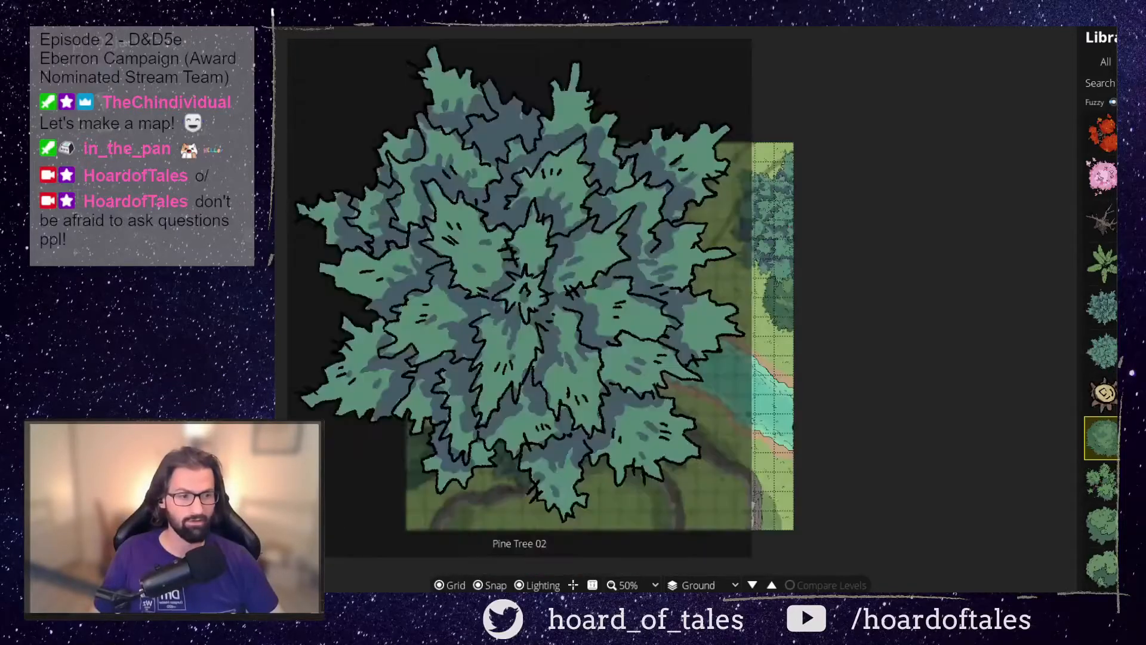
left_click(1101, 176)
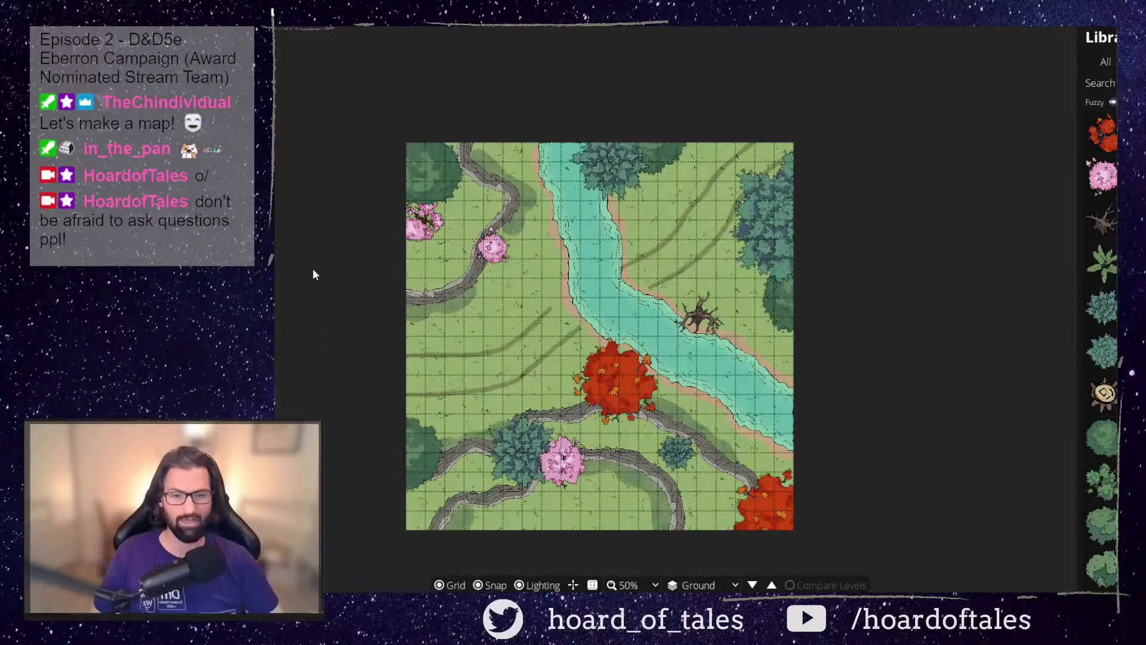
scroll(334, 334, "up", 1)
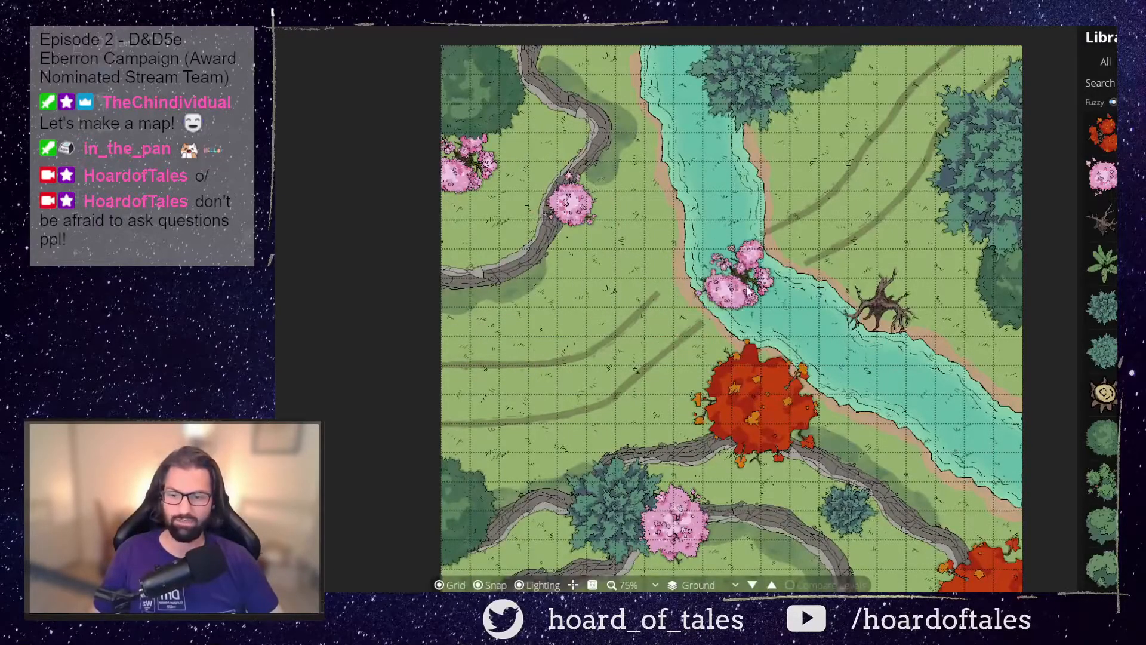
scroll(773, 262, "down", 1)
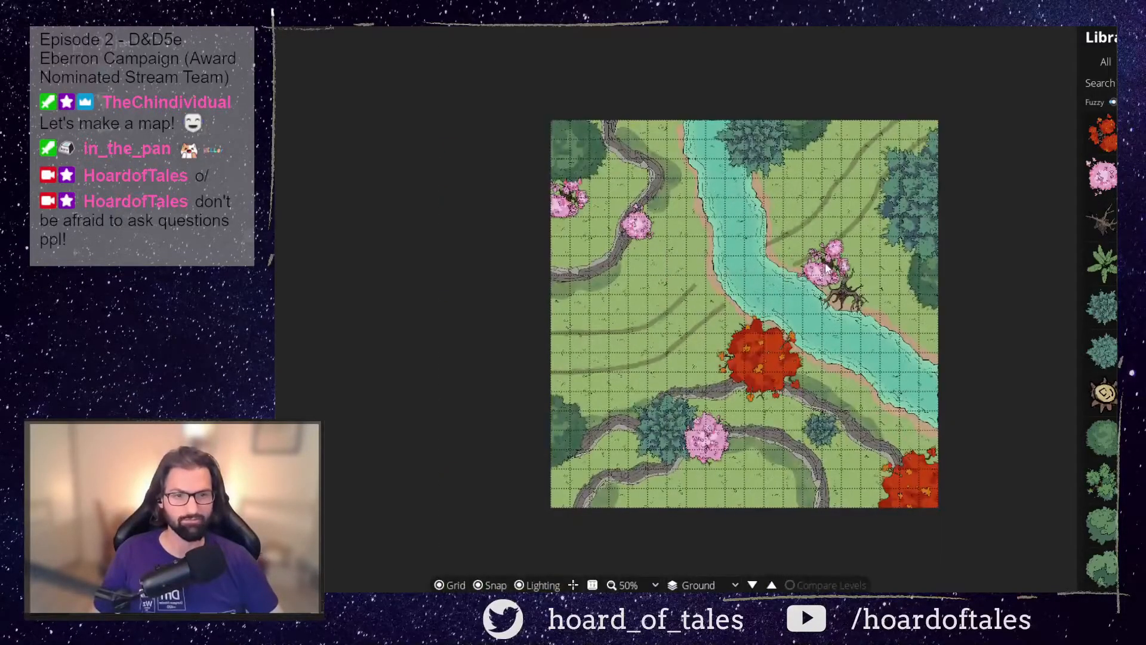
scroll(635, 242, "up", 1)
scroll(628, 245, "down", 1)
scroll(628, 245, "up", 1)
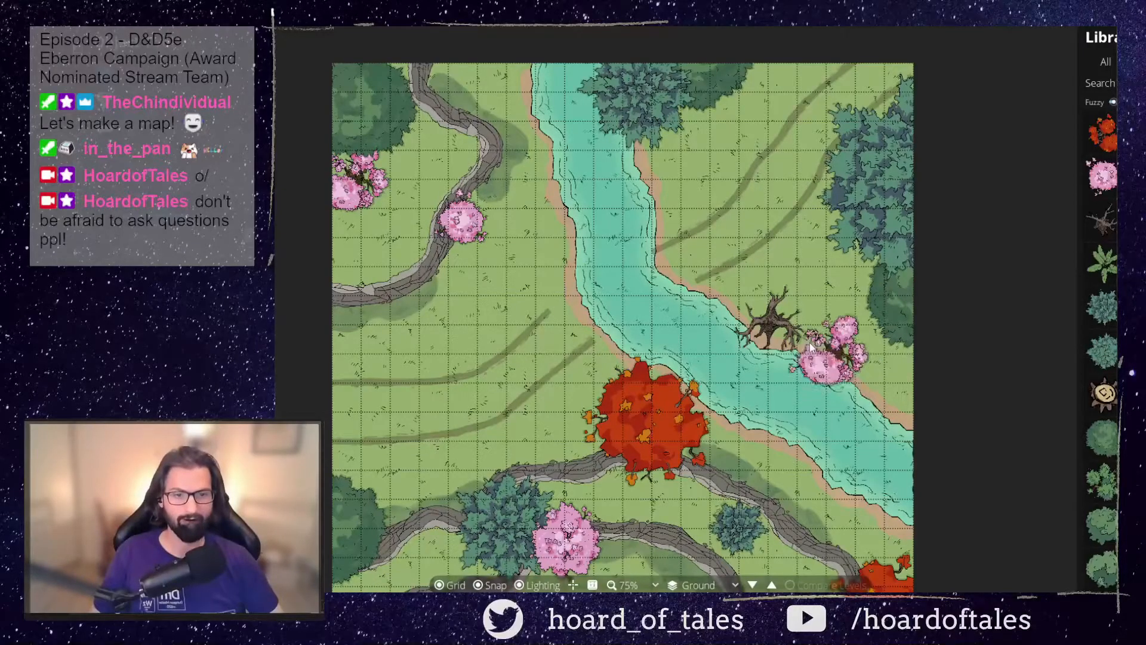
scroll(778, 335, "down", 1)
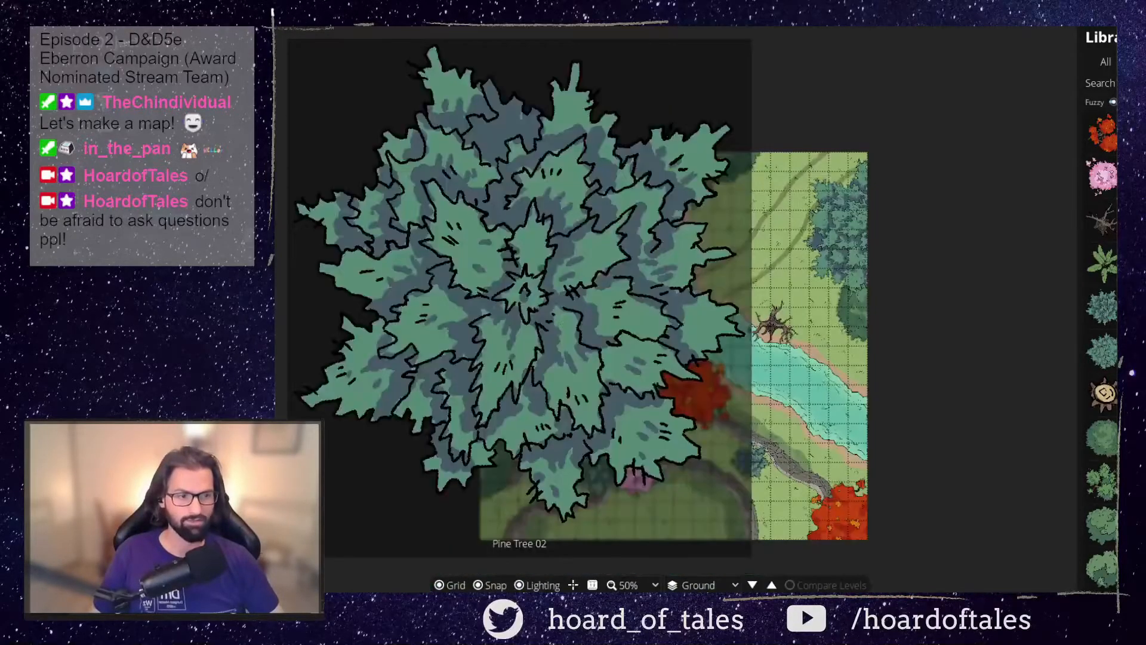
Add pines along the northwest cliff: a medium one below the small cherry tree, a small one at the west edge and a large one at the north edge
left_click(1103, 351)
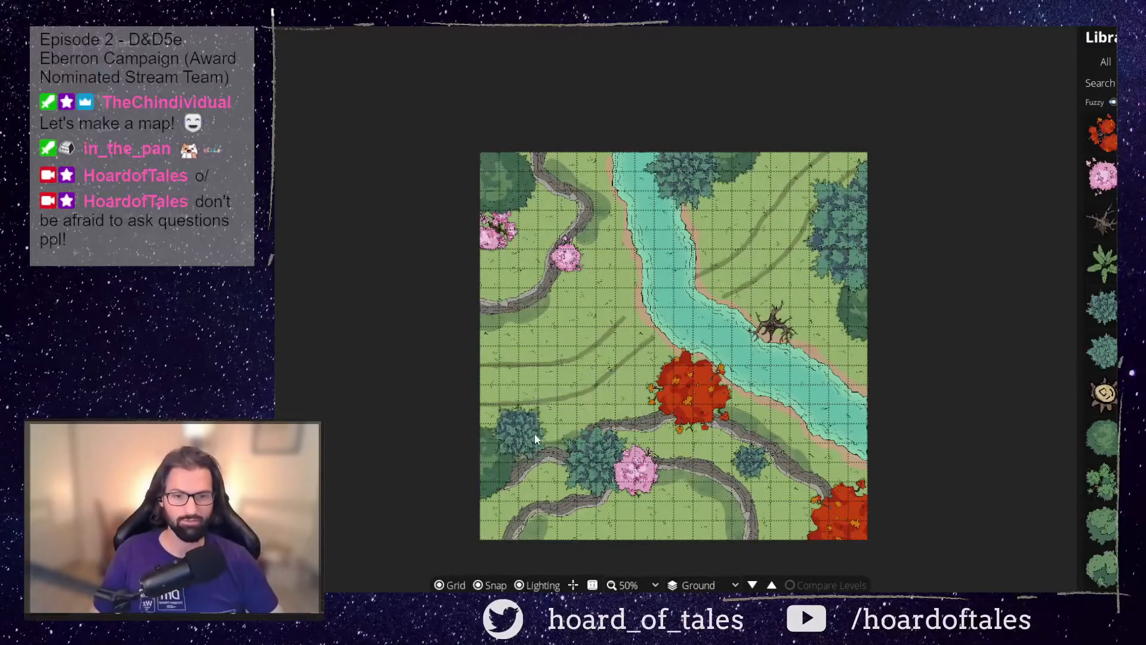
left_click(552, 285)
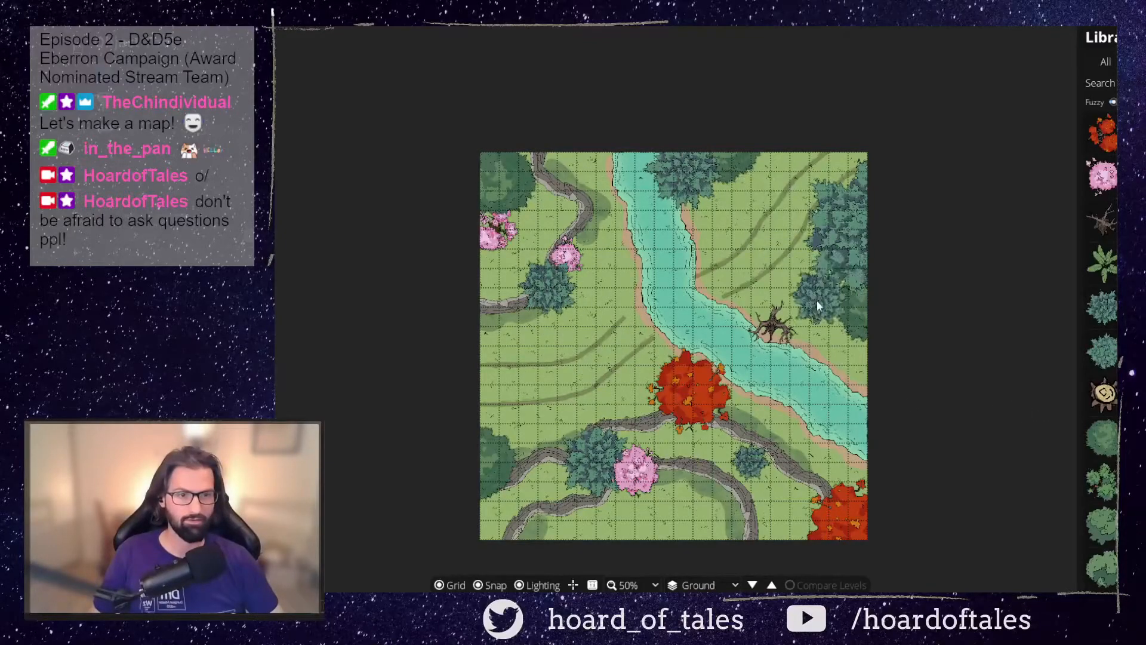
left_click(725, 221)
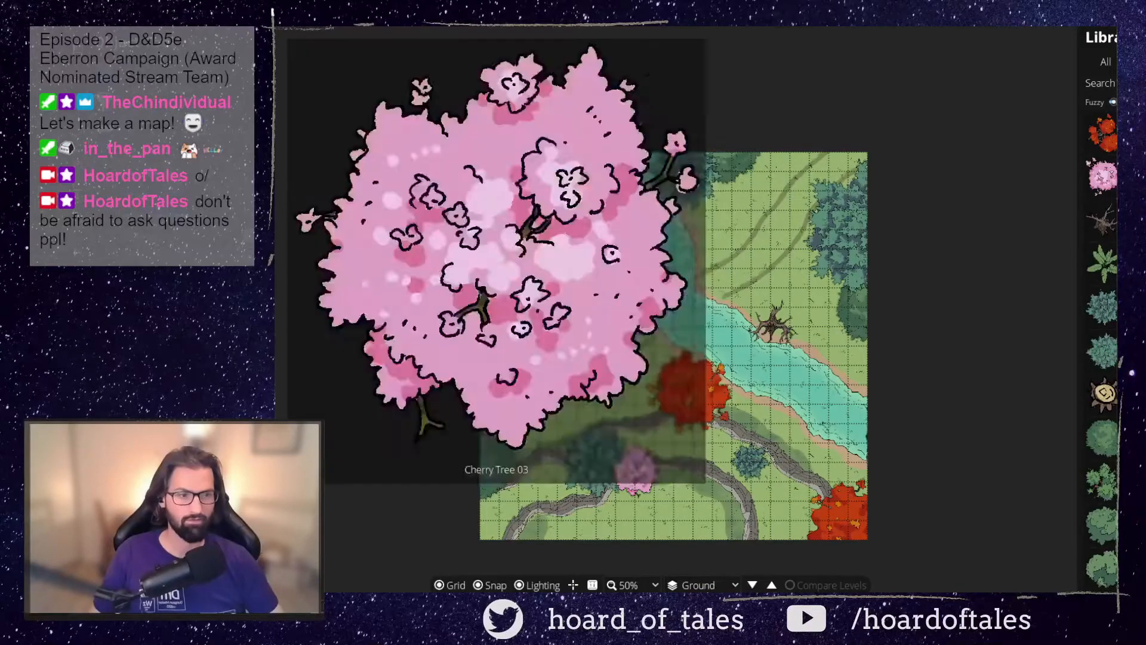
left_click(1101, 308)
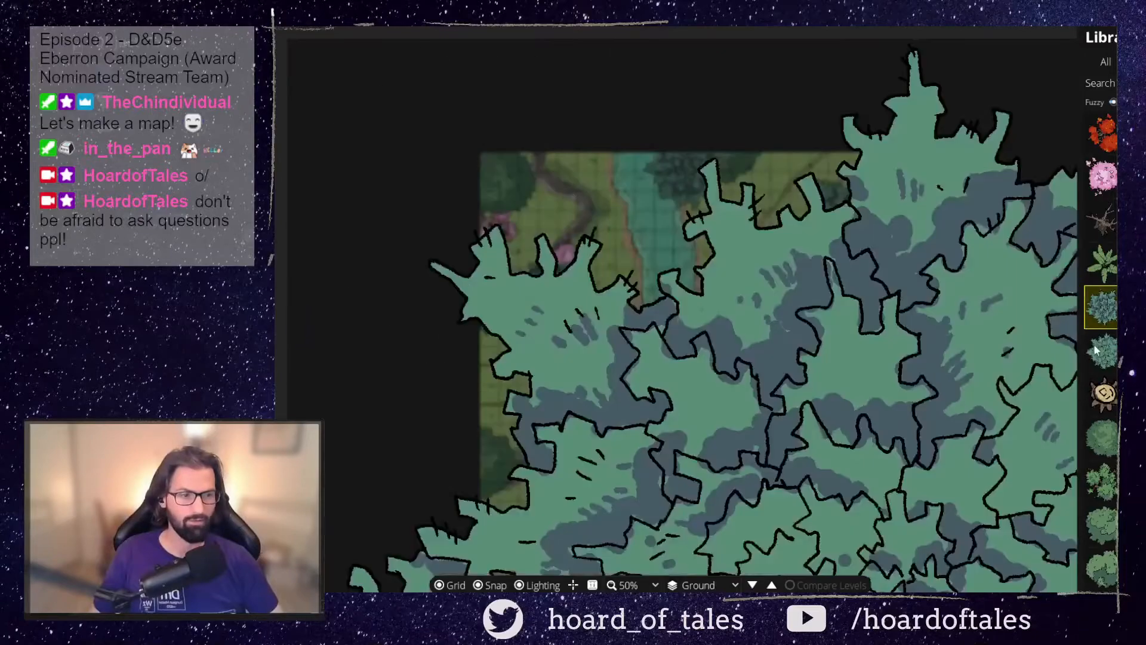
left_click(1101, 351)
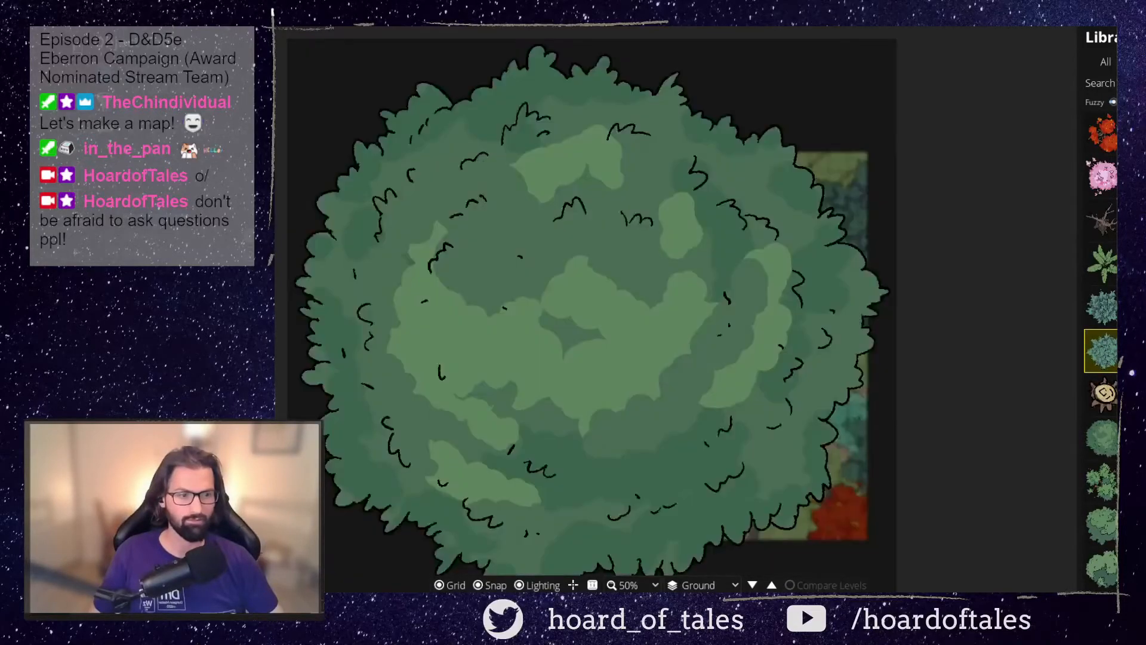
Place big green trees in the southwest, on the river's northwest bank and near the southeast corner, plus a smaller green tree on the east edge
left_click(1137, 437)
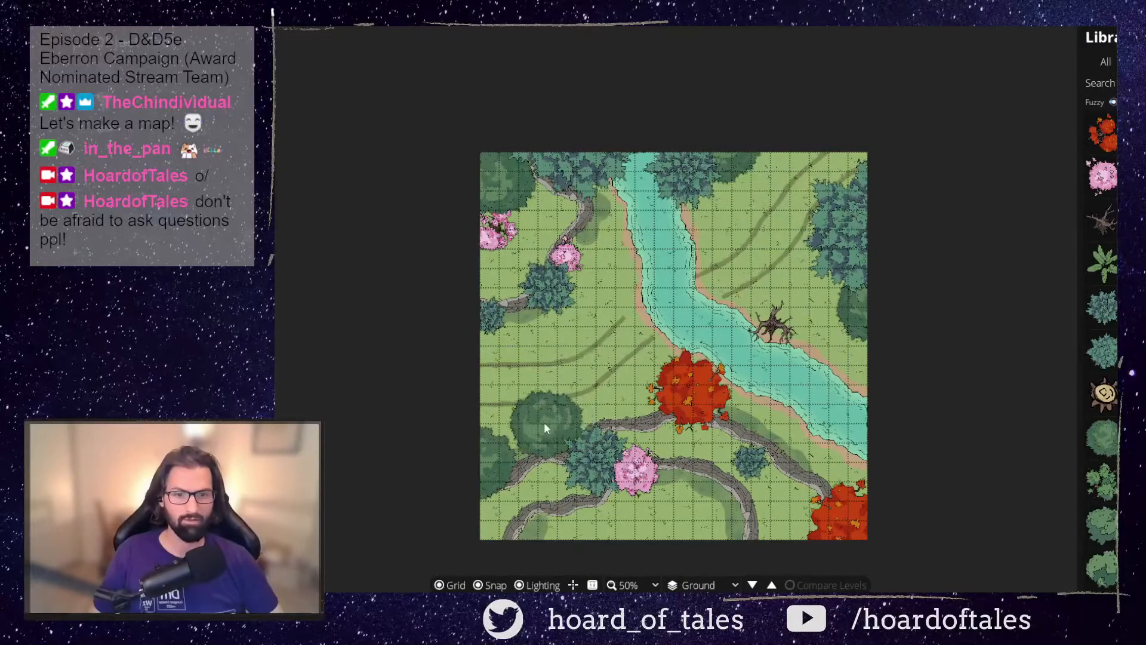
left_click(518, 434)
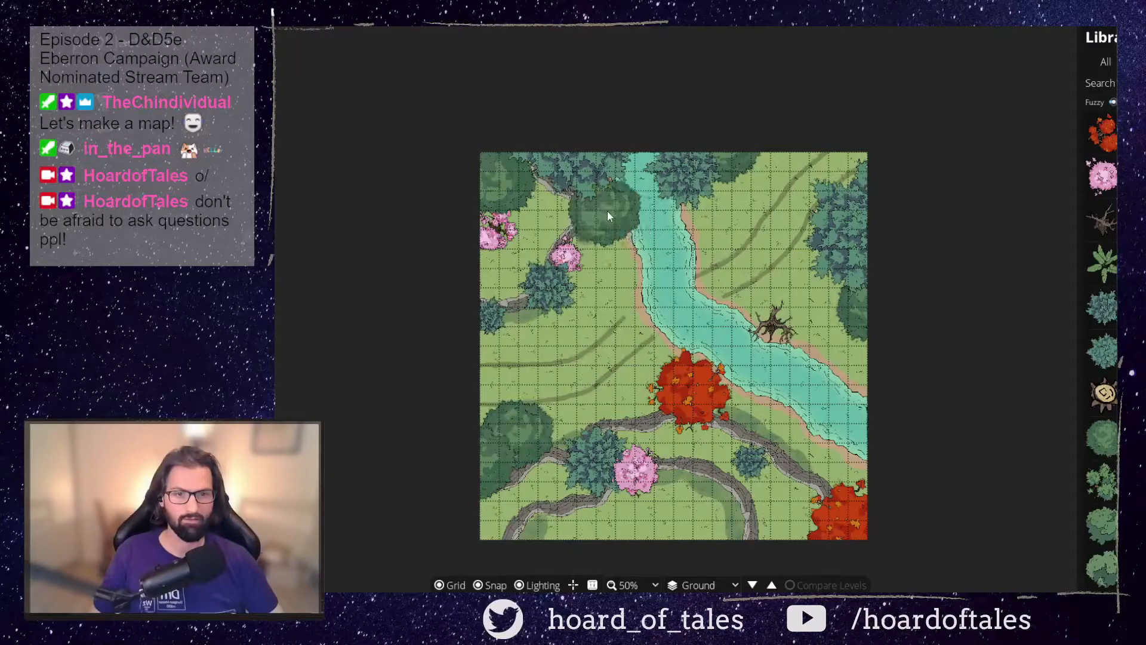
left_click(1101, 437)
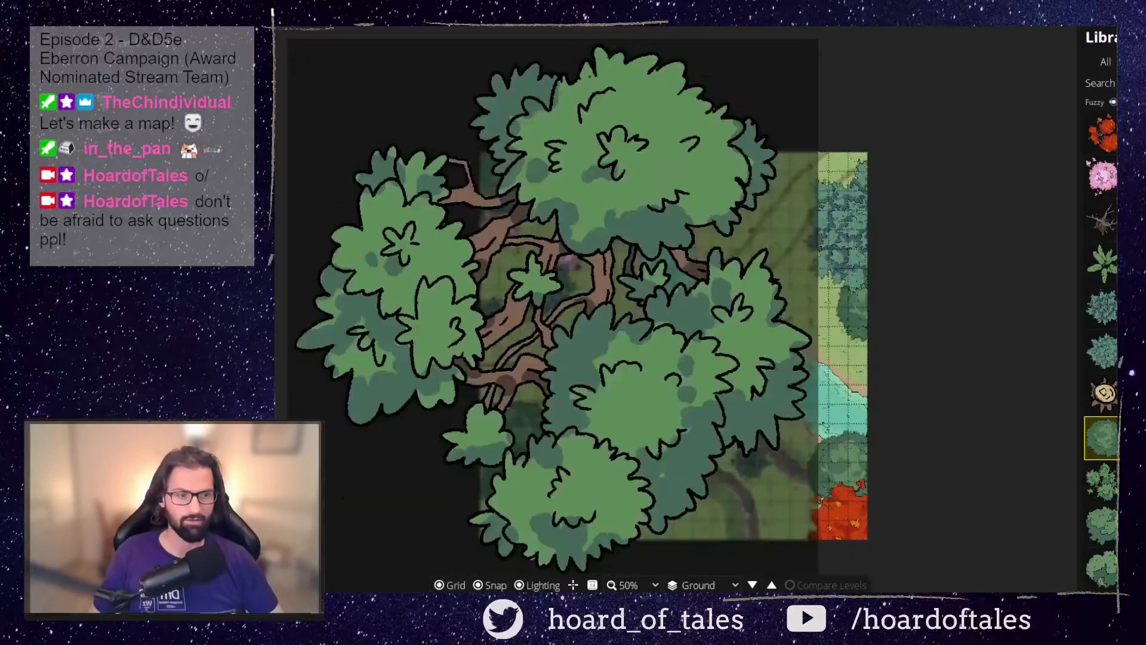
left_click(1111, 527)
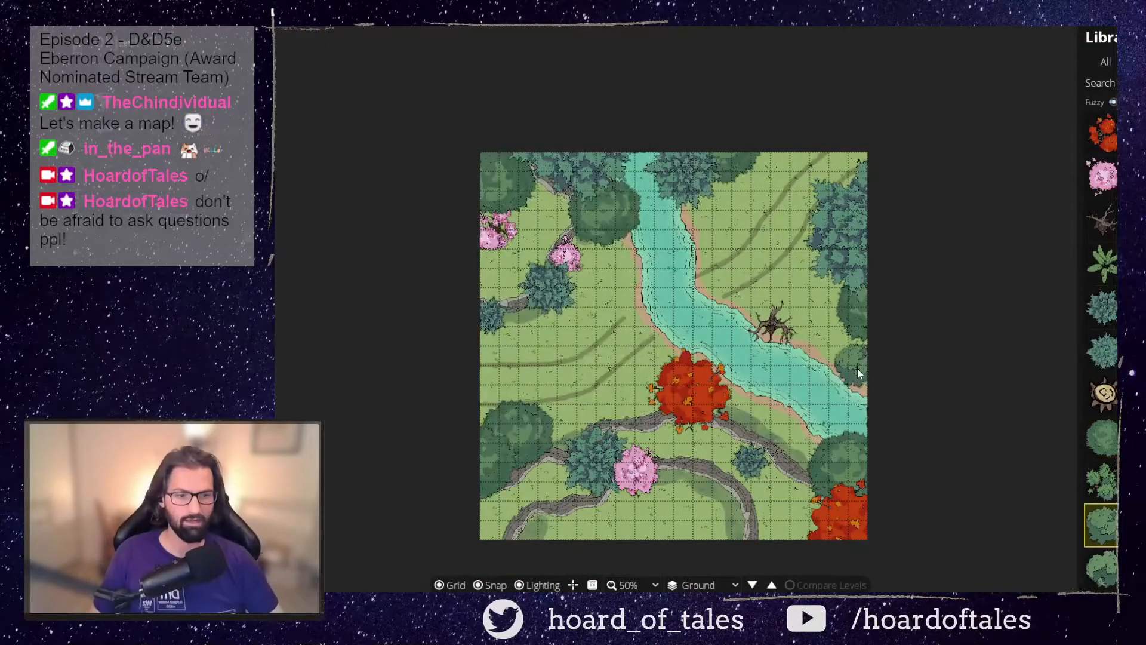
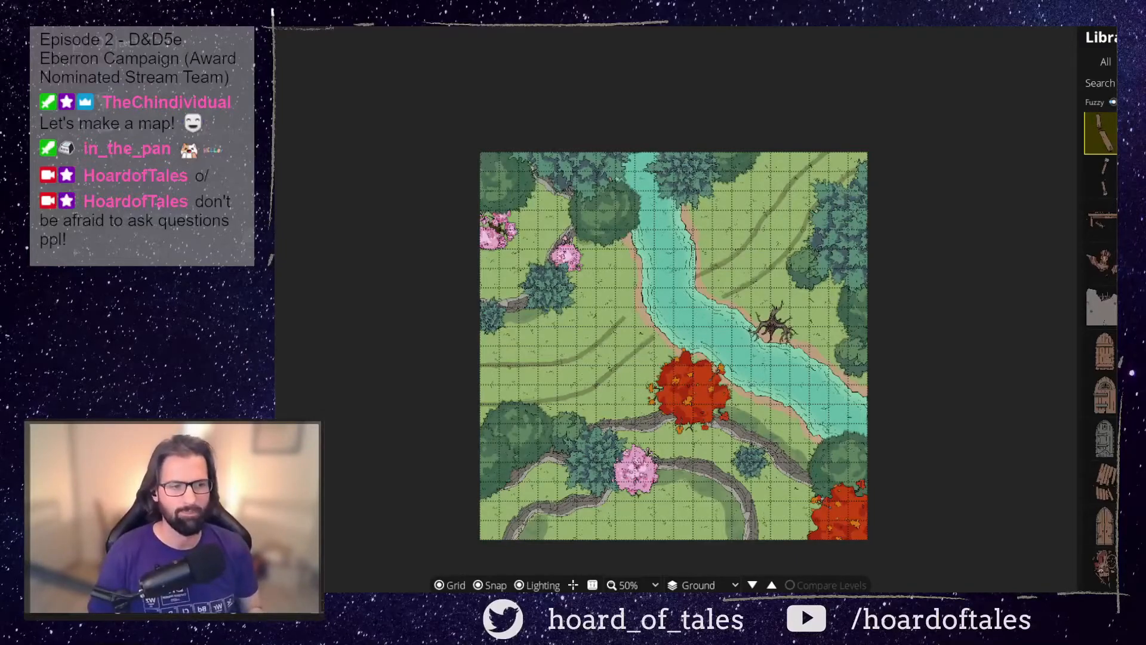
scroll(1101, 358, "up", 6)
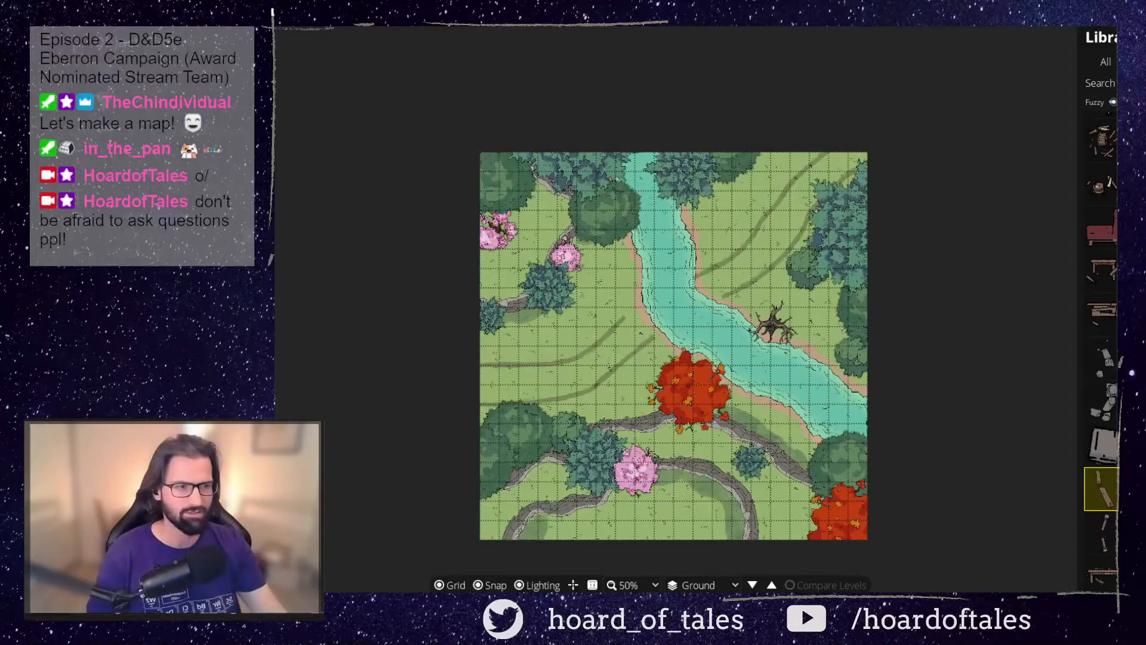
scroll(1101, 358, "up", 2)
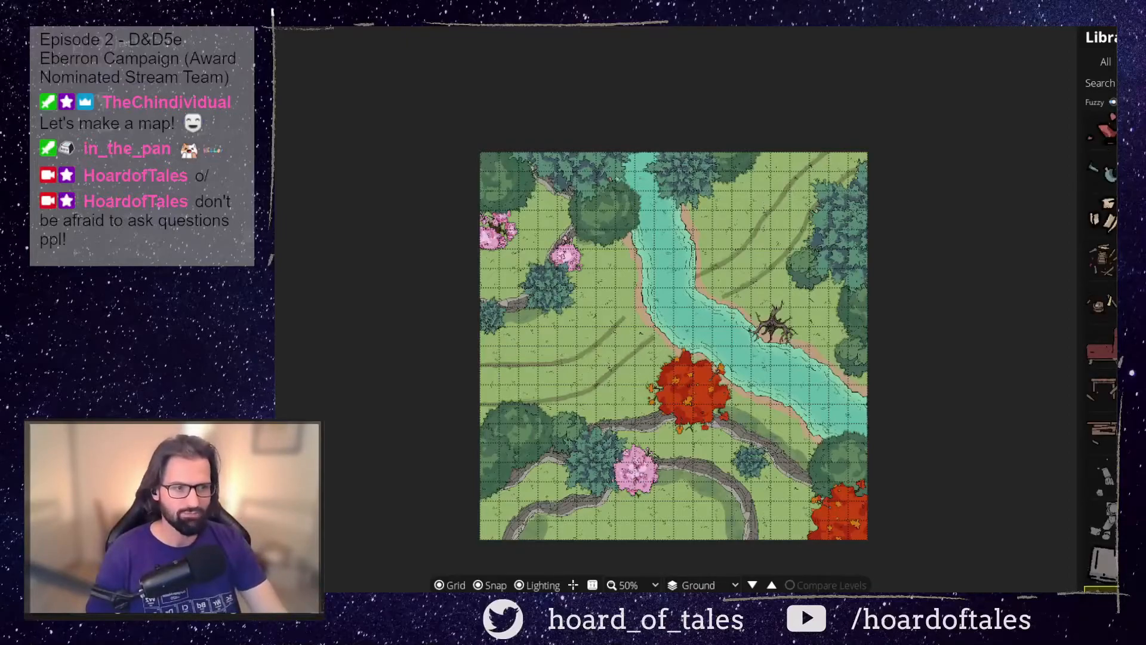
scroll(1101, 358, "up", 2)
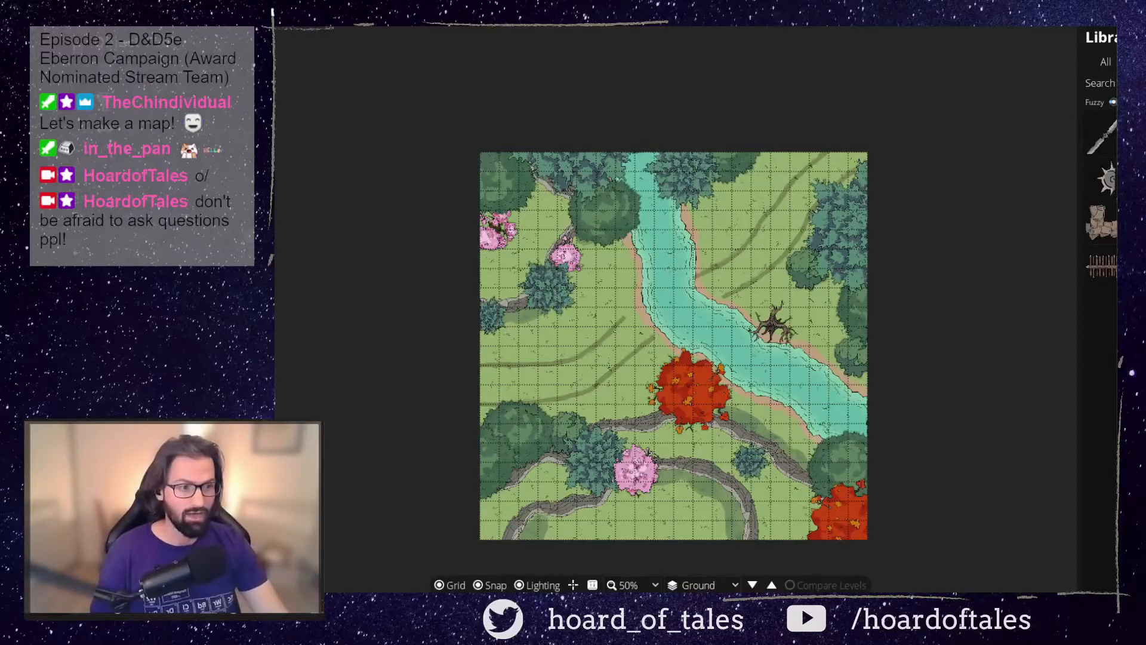
left_click(1102, 263)
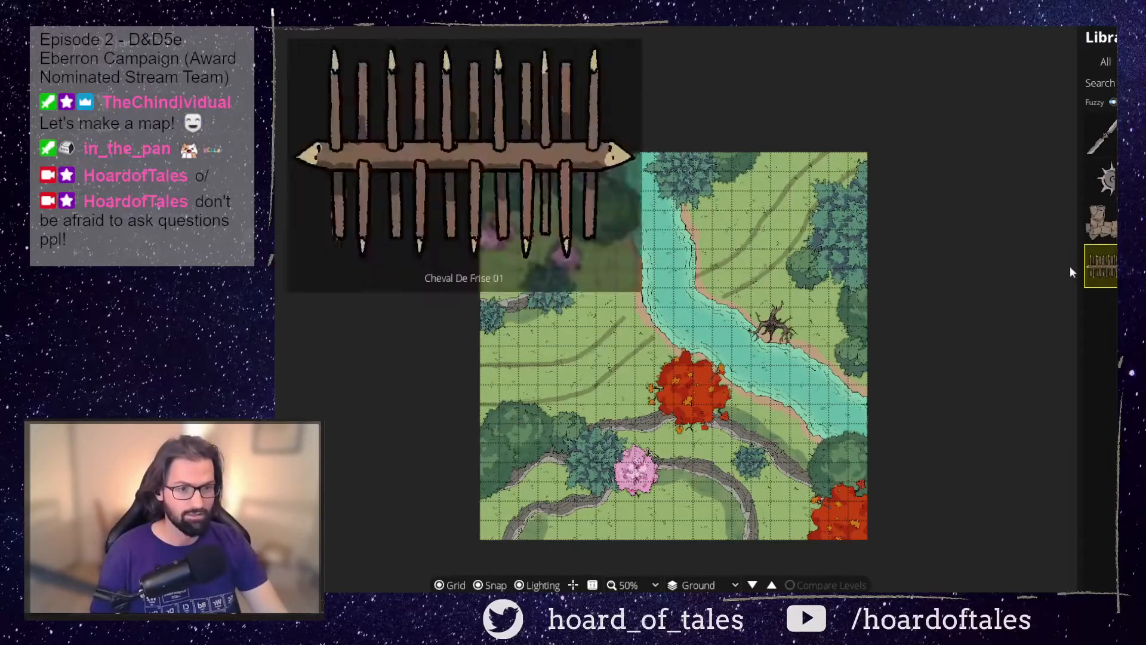
scroll(742, 289, "down", 2)
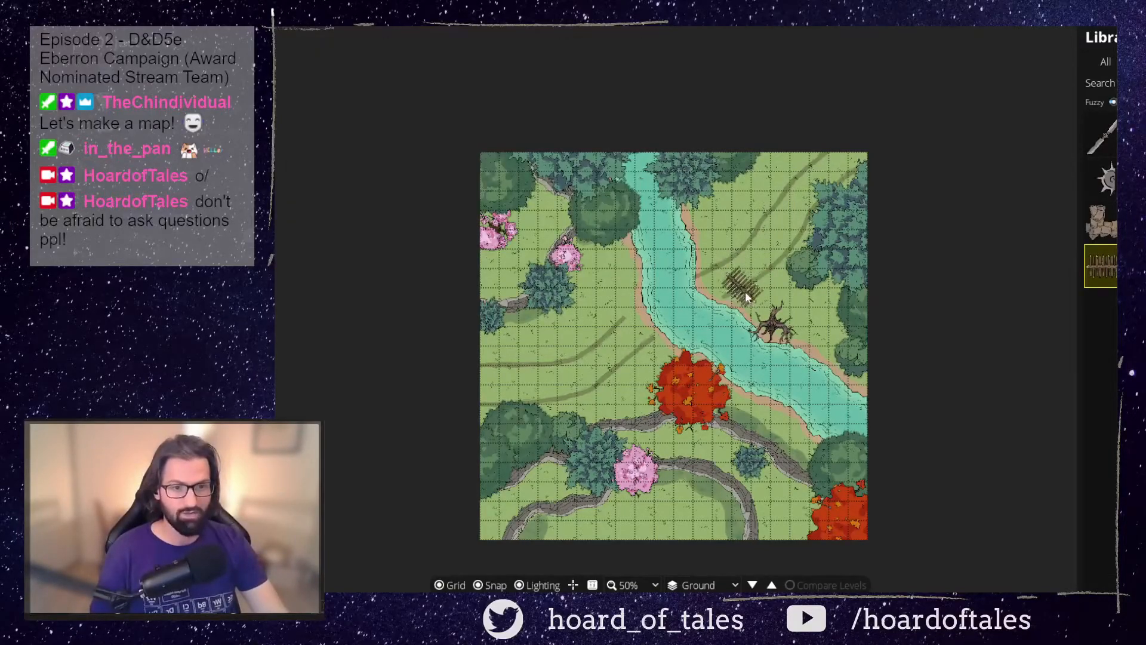
Rotate a Barried Wood 01 barricade and place it where the wagon trail's northern track meets the river's east bank
mouse_move(1102, 267)
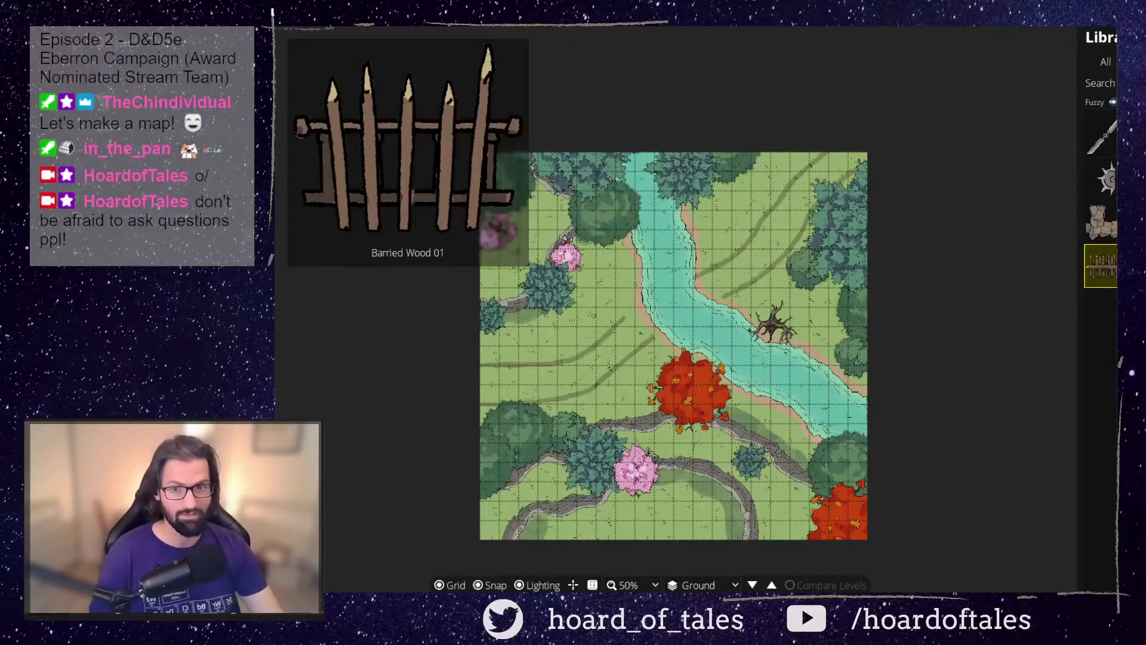
left_click(1102, 266)
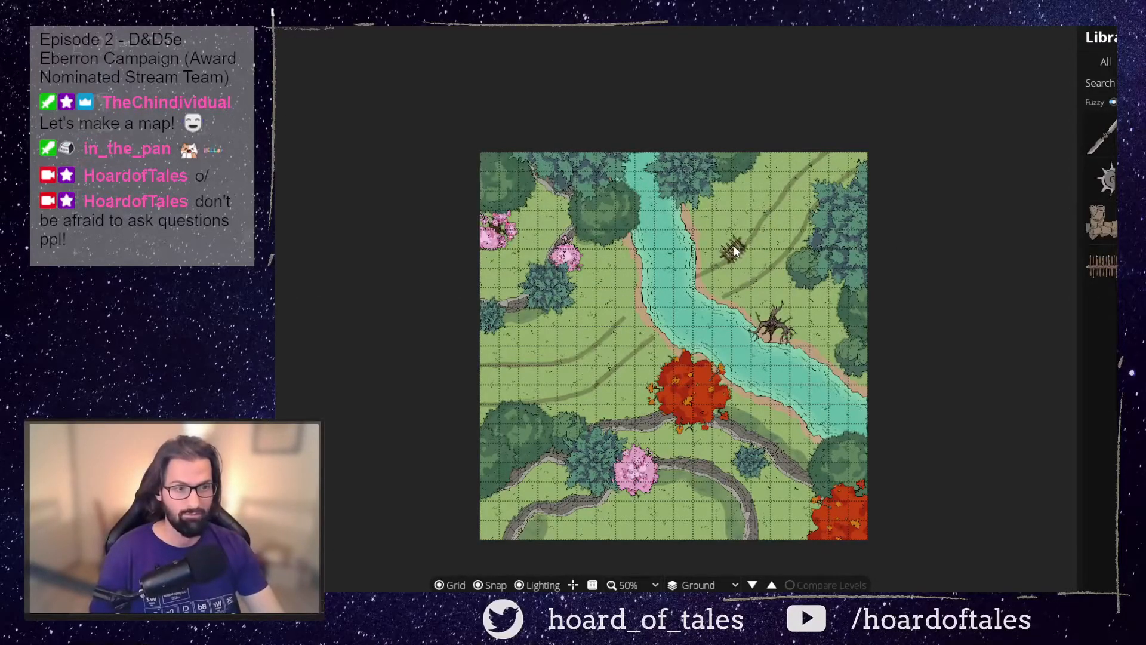
scroll(715, 264, "down", 3)
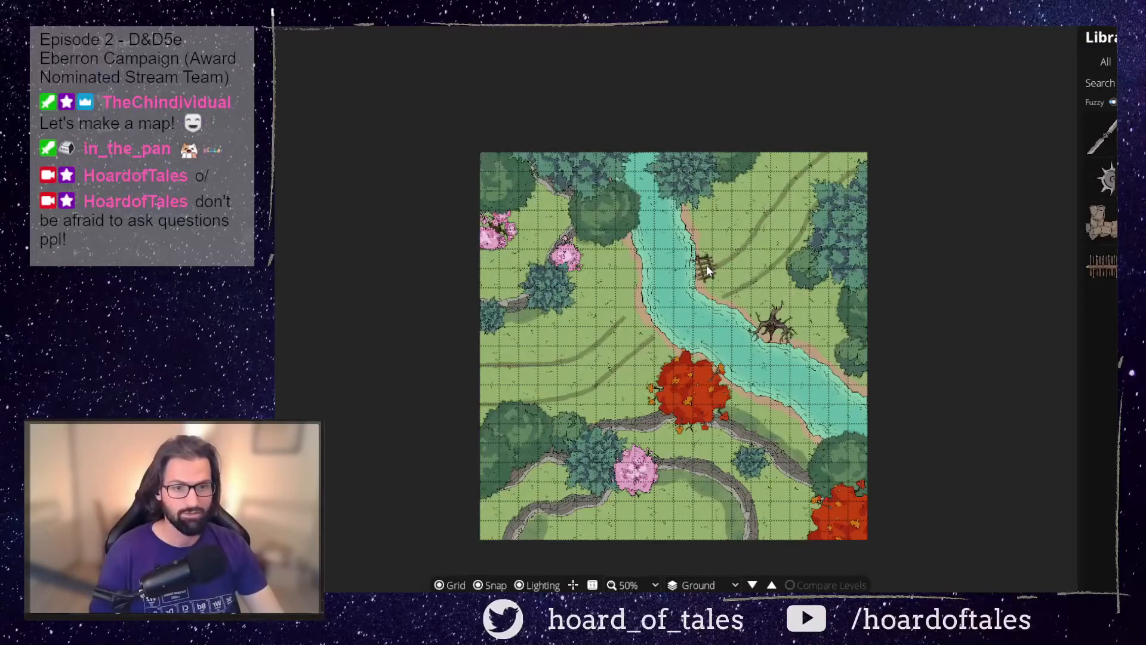
left_click(706, 267)
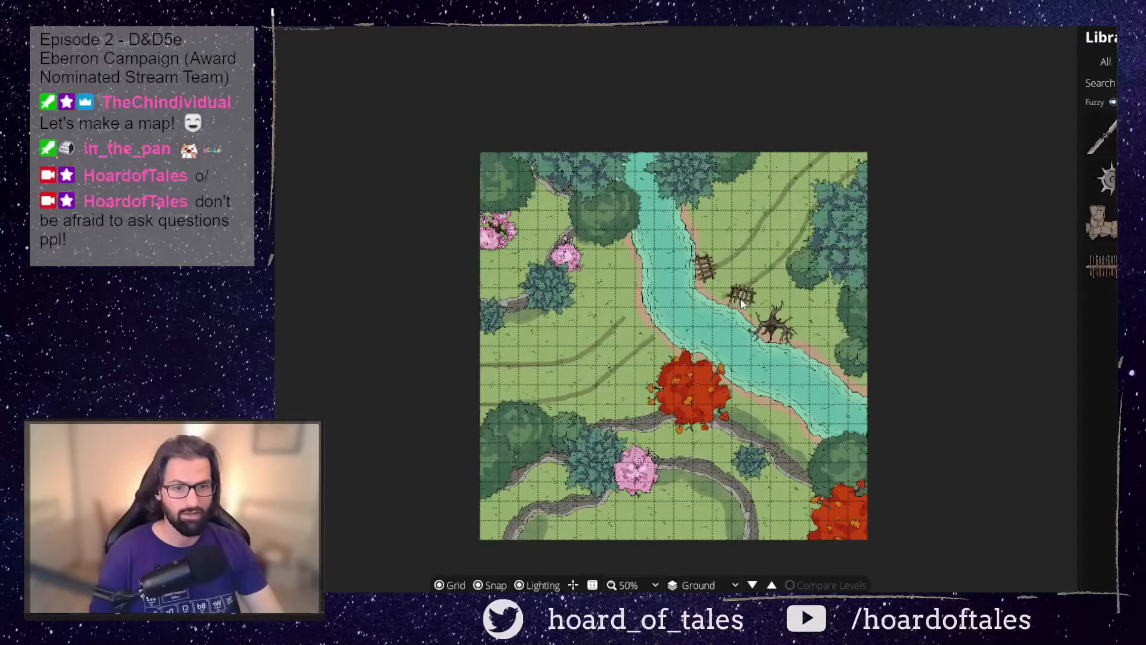
Place a second barricade by the trail's southern track, then lay a rotated log and a branch behind the two barricades
left_click(742, 305)
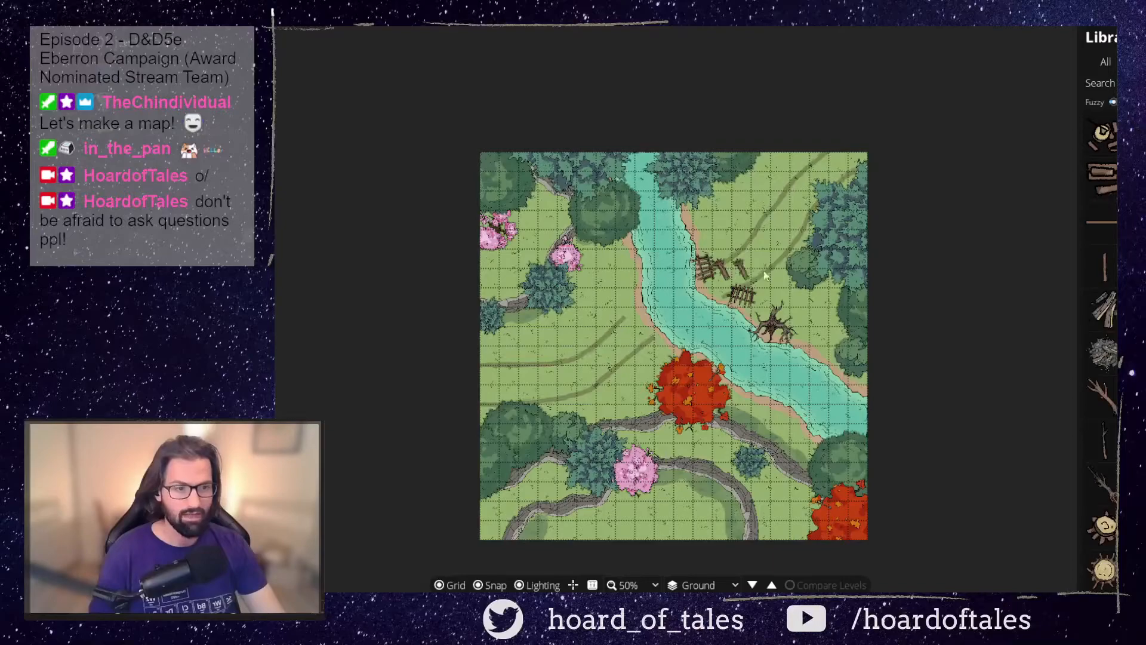
left_click(1140, 353)
scroll(756, 263, "down", 6)
left_click(747, 275)
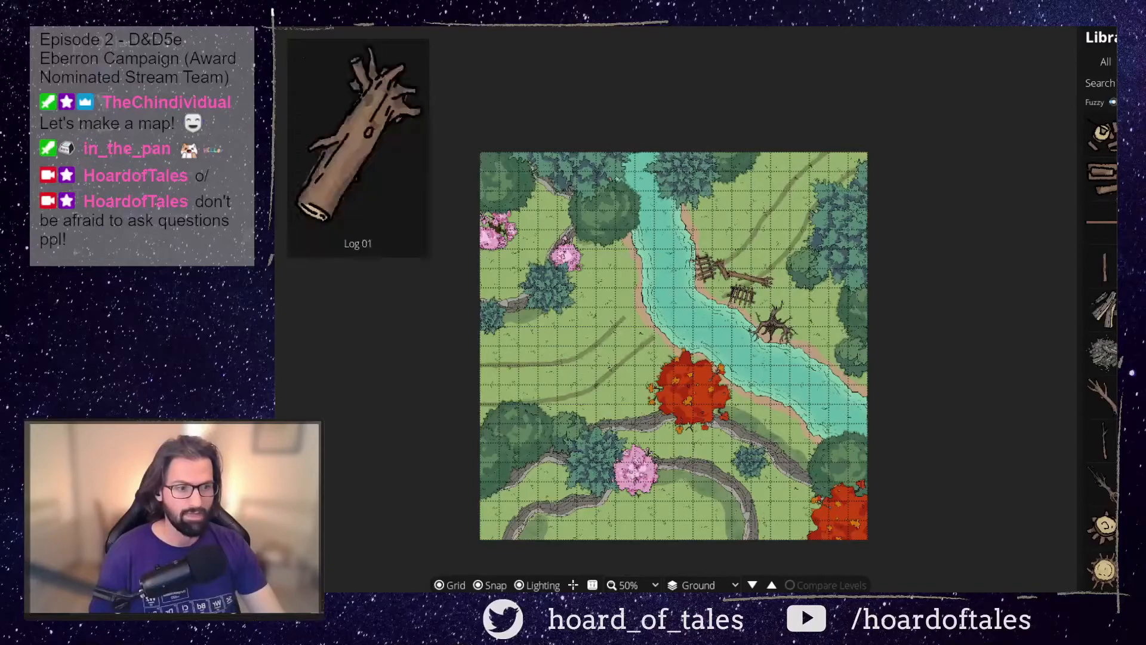
left_click(1104, 394)
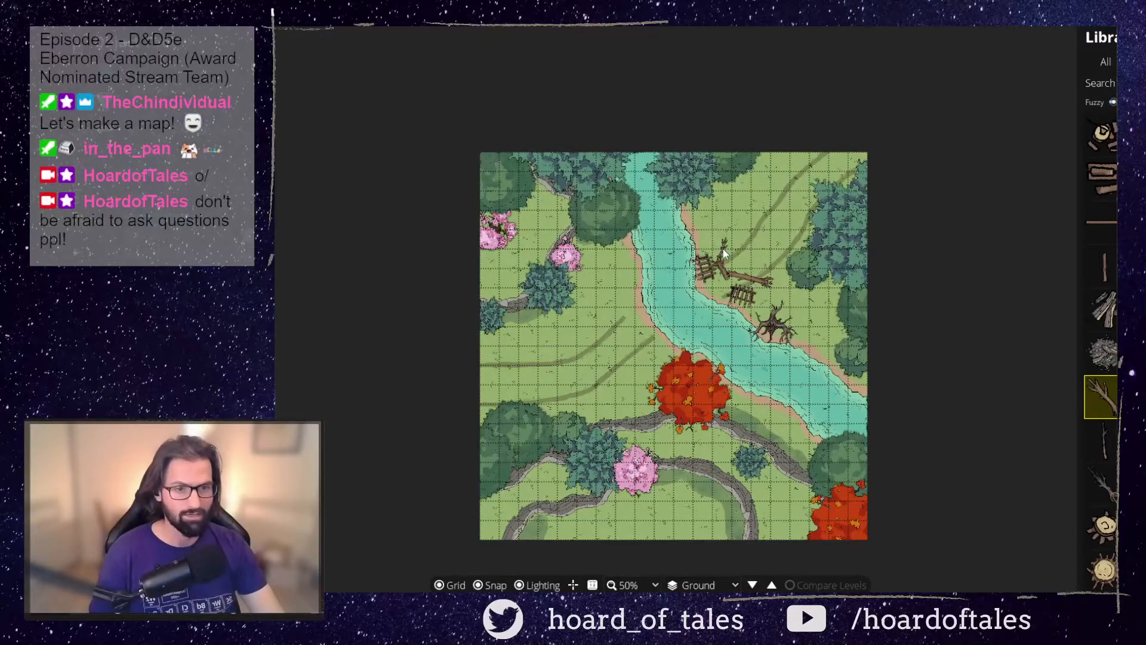
left_click(721, 246)
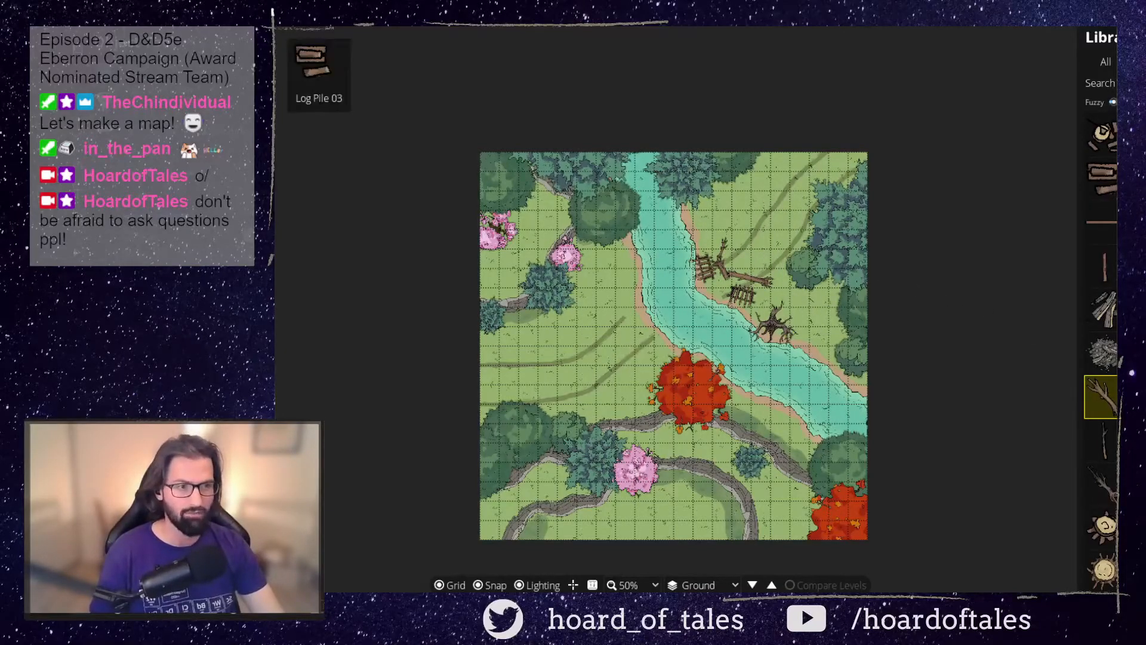
Place a Campfire 07 between the wagon tracks, northeast of the logs
scroll(1102, 353, "down", 1)
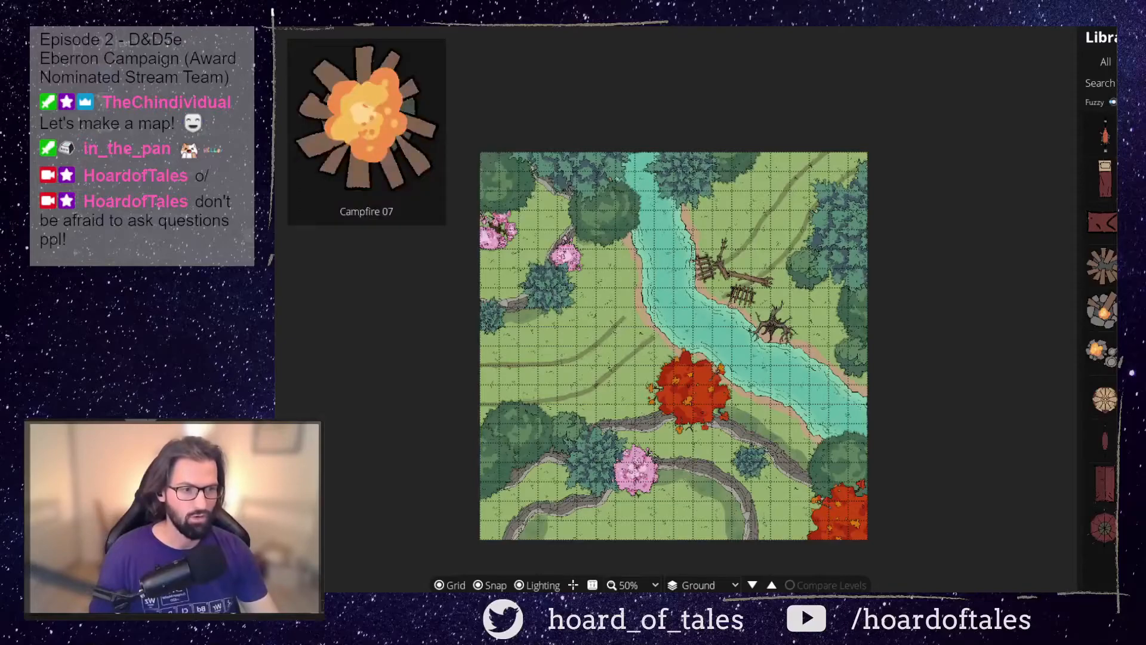
left_click(1144, 310)
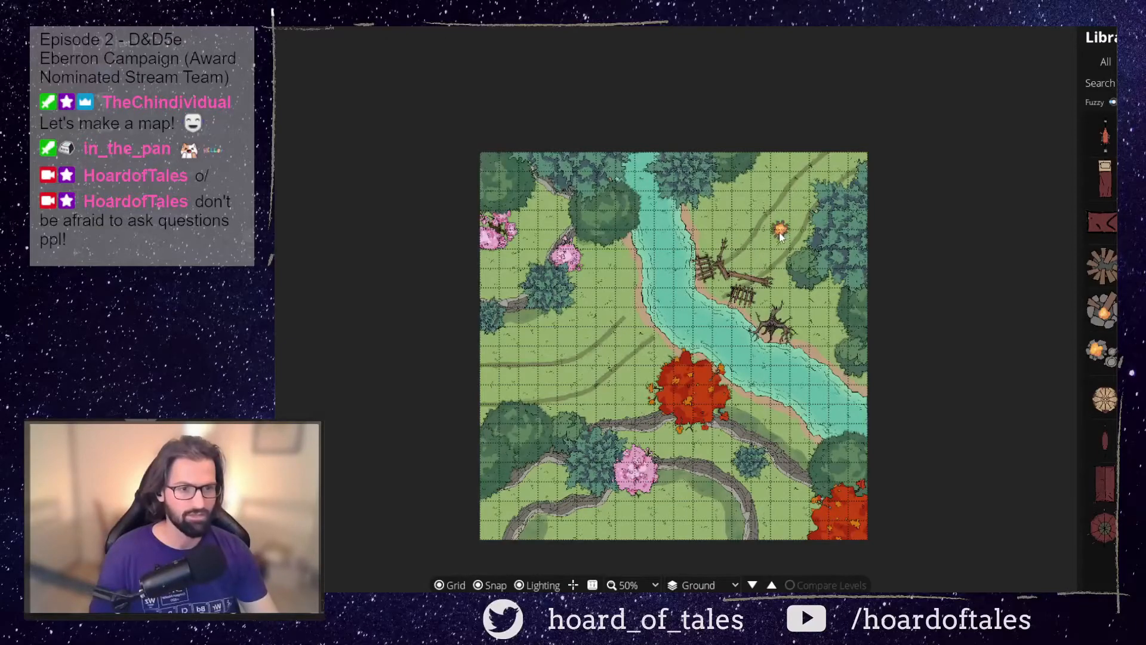
left_click(772, 239)
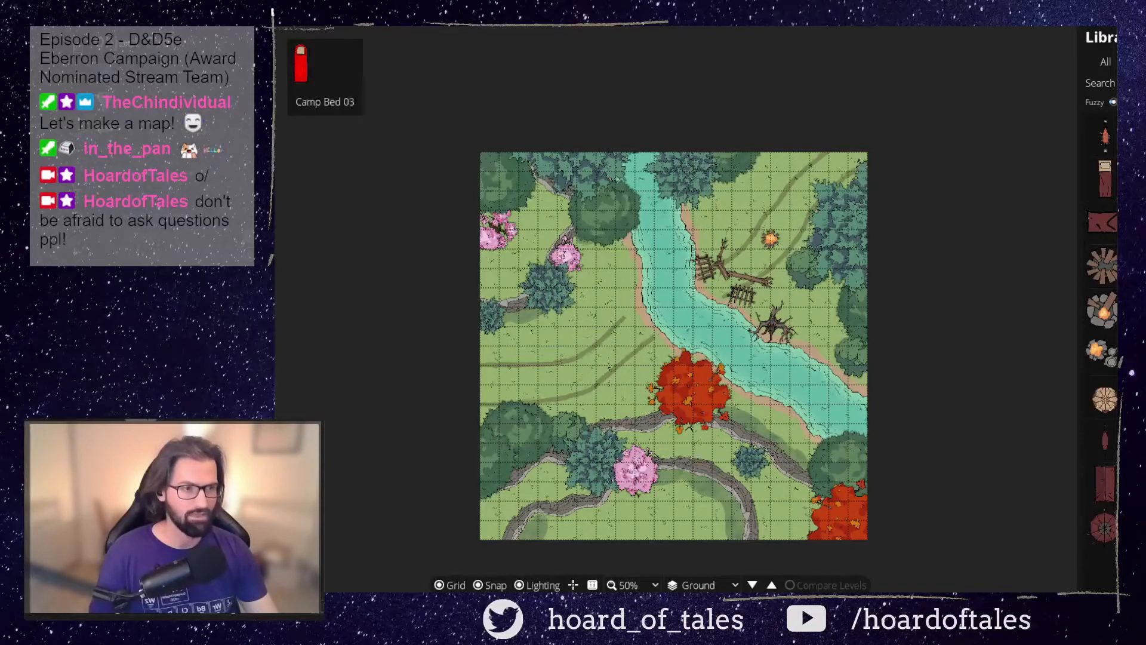
Place two dark red camp beds around the campfire, one angled to its east and one upright to its north
left_click(1143, 137)
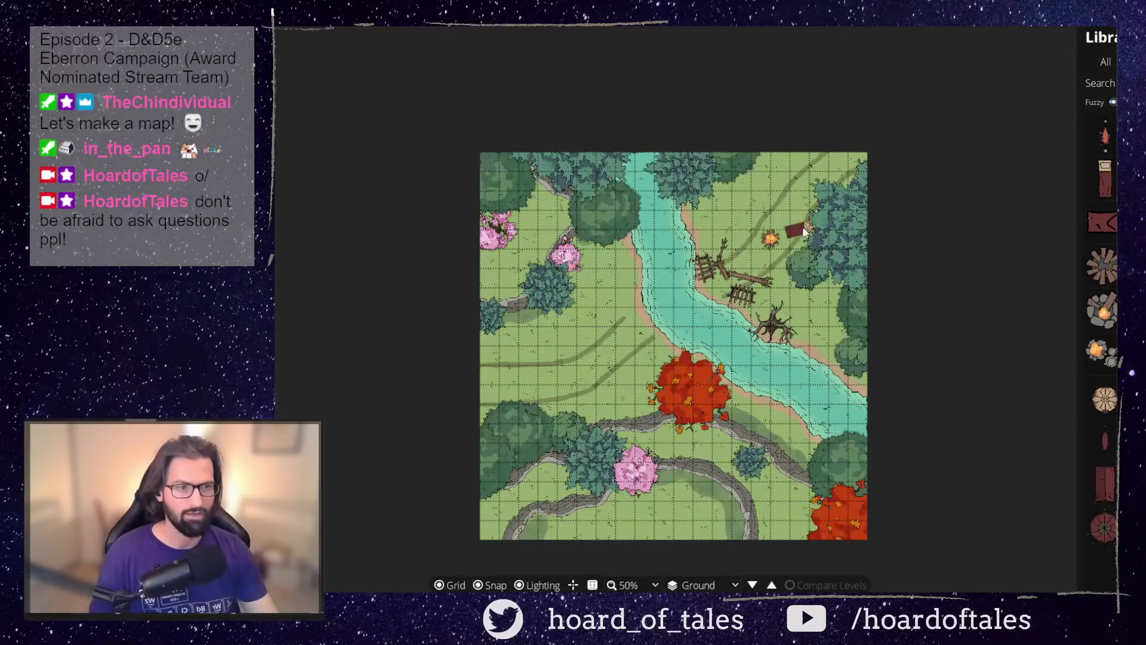
left_click(806, 233)
left_click(1097, 178)
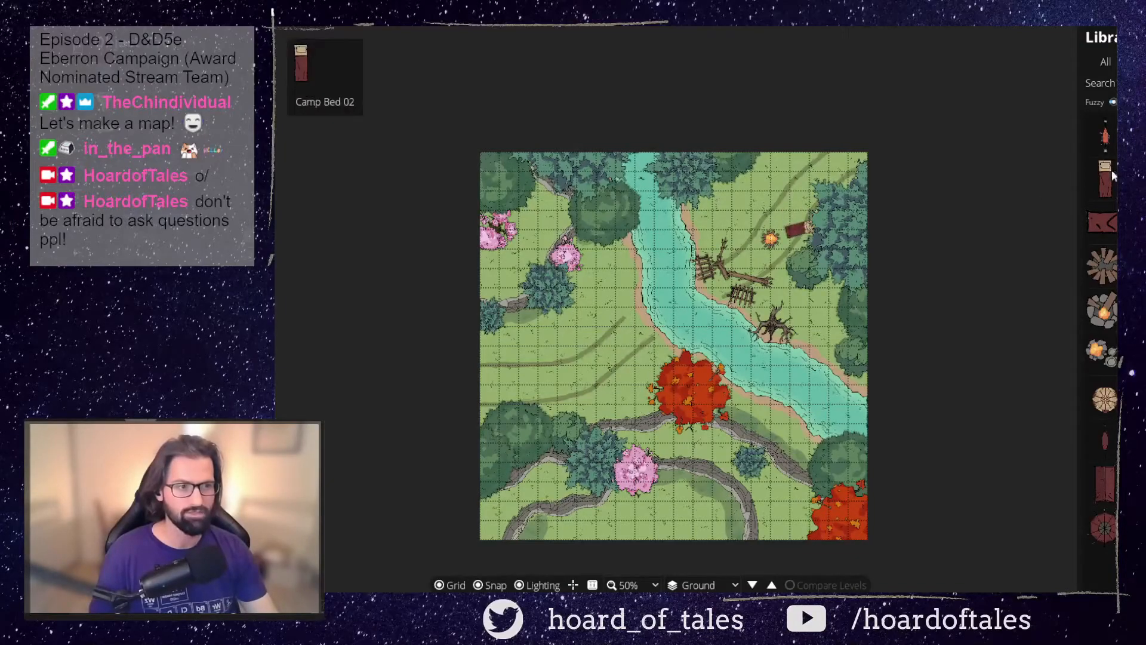
scroll(775, 201, "down", 5)
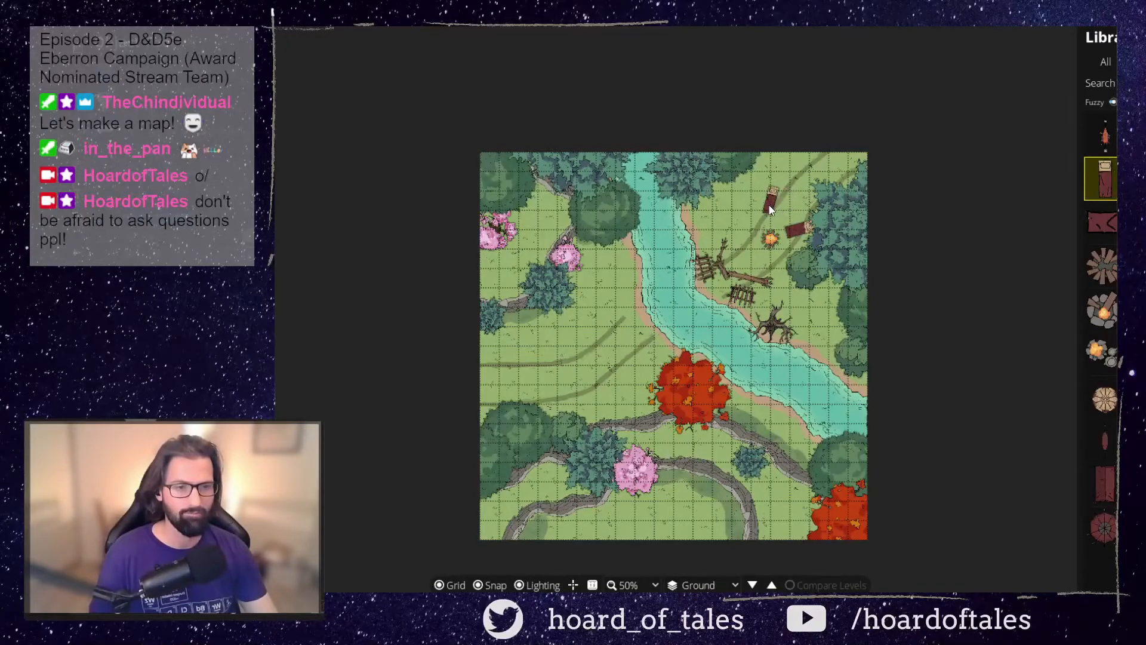
scroll(781, 199, "up", 1)
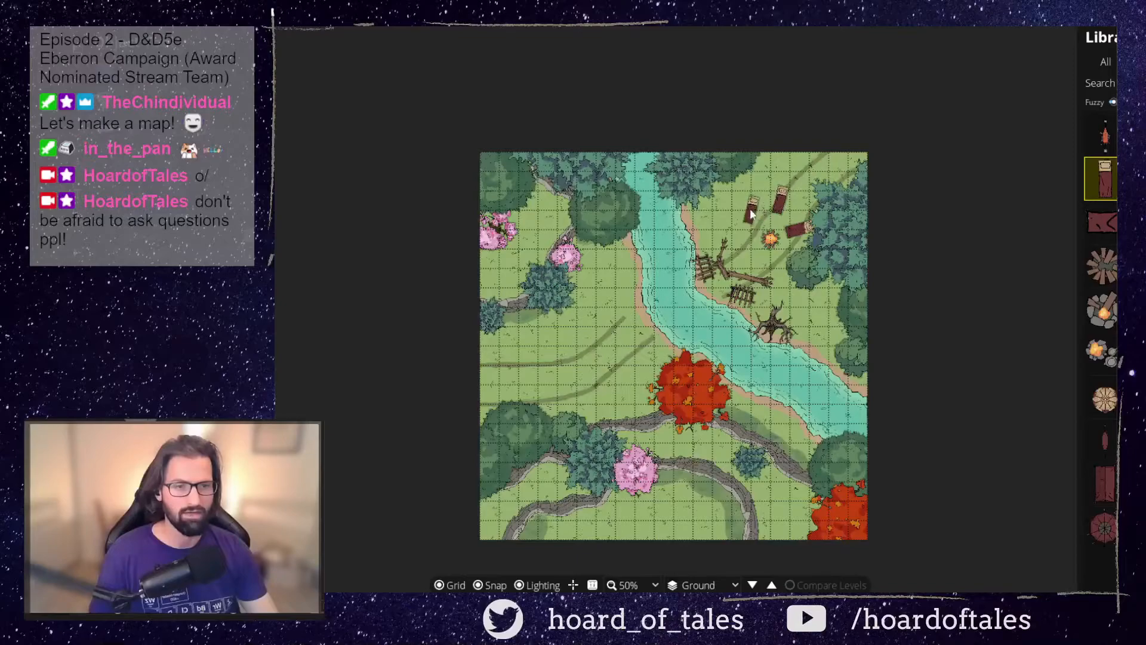
Place a square dark red tent, turned diagonally, northwest of the campfire near the river's east bank
left_click(1105, 179)
scroll(747, 210, "down", 2)
scroll(744, 212, "down", 2)
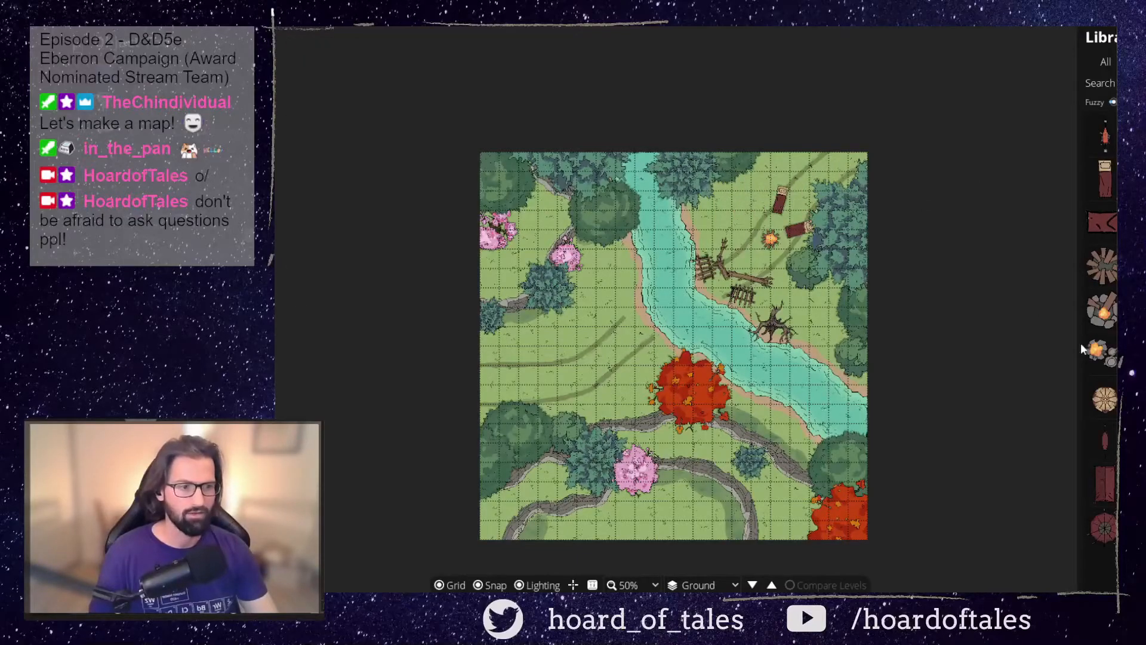
left_click(1105, 481)
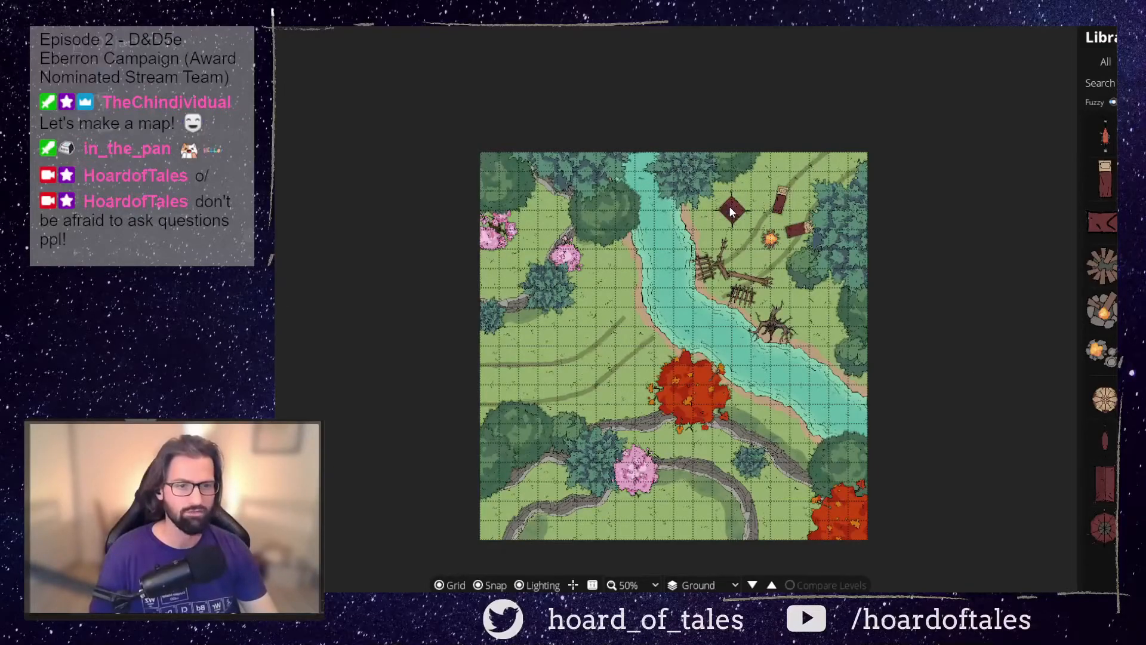
left_click(734, 211)
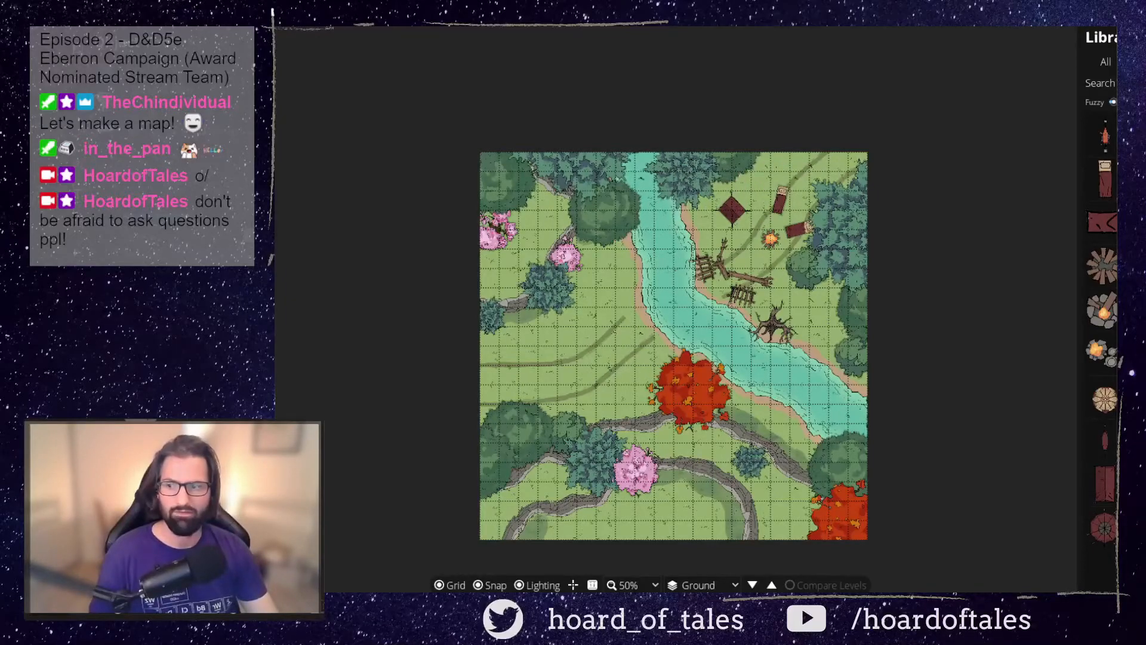
Try to paint a dark patch of ground around the tent and camp beds
key("s")
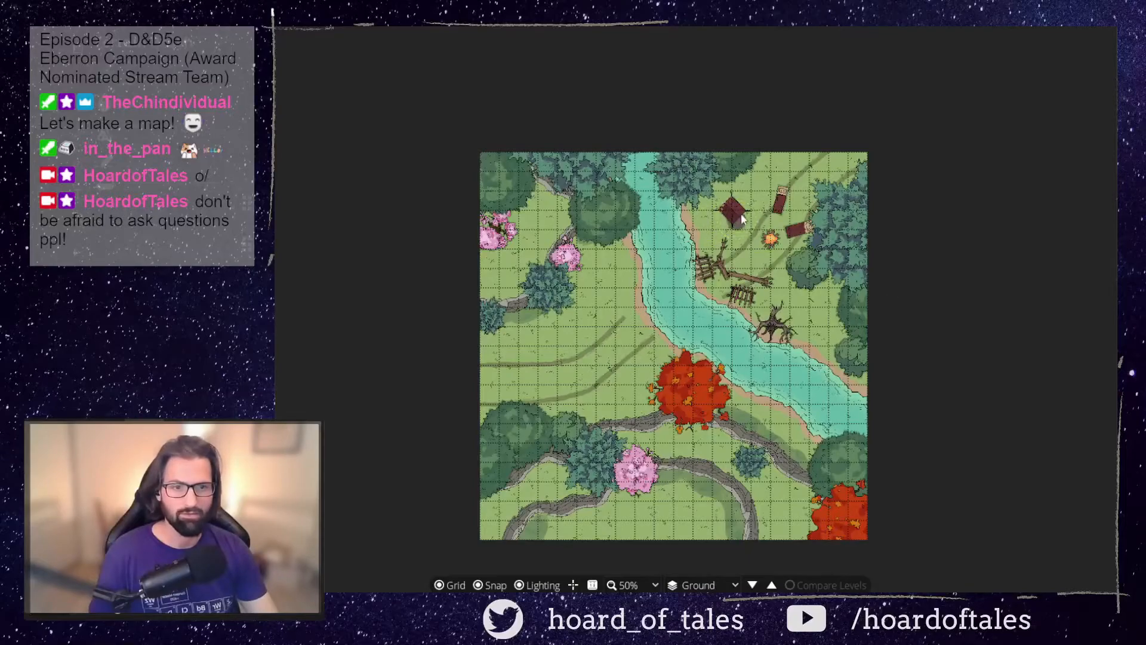
left_click_drag(741, 201, 744, 200)
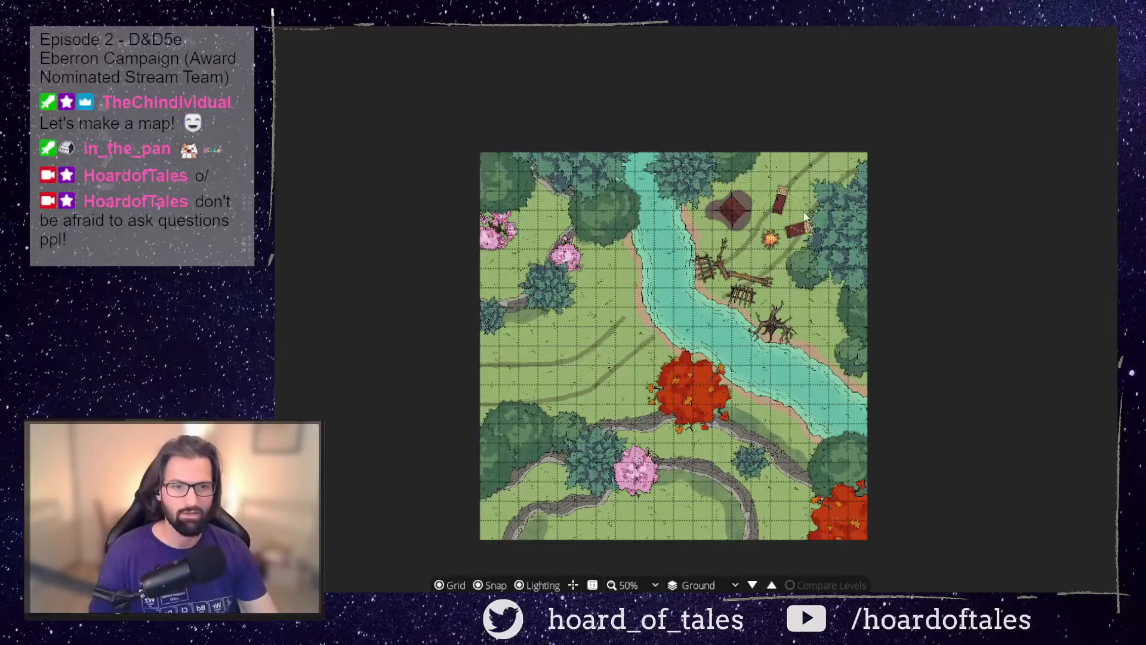
left_click_drag(788, 214, 786, 245)
mouse_move(794, 195)
left_mouse_down()
mouse_move(776, 206)
mouse_move(780, 196)
left_mouse_up()
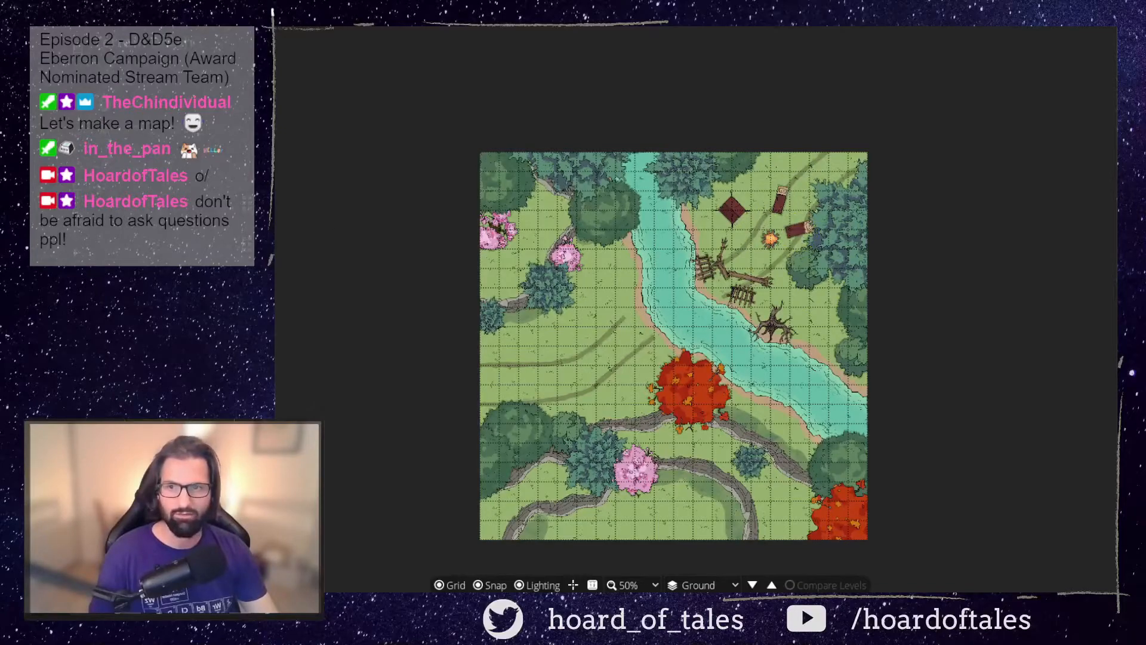
Place two small barrels and one larger barrel, seen from above, beside the camp beds near the northeast pines
key("o")
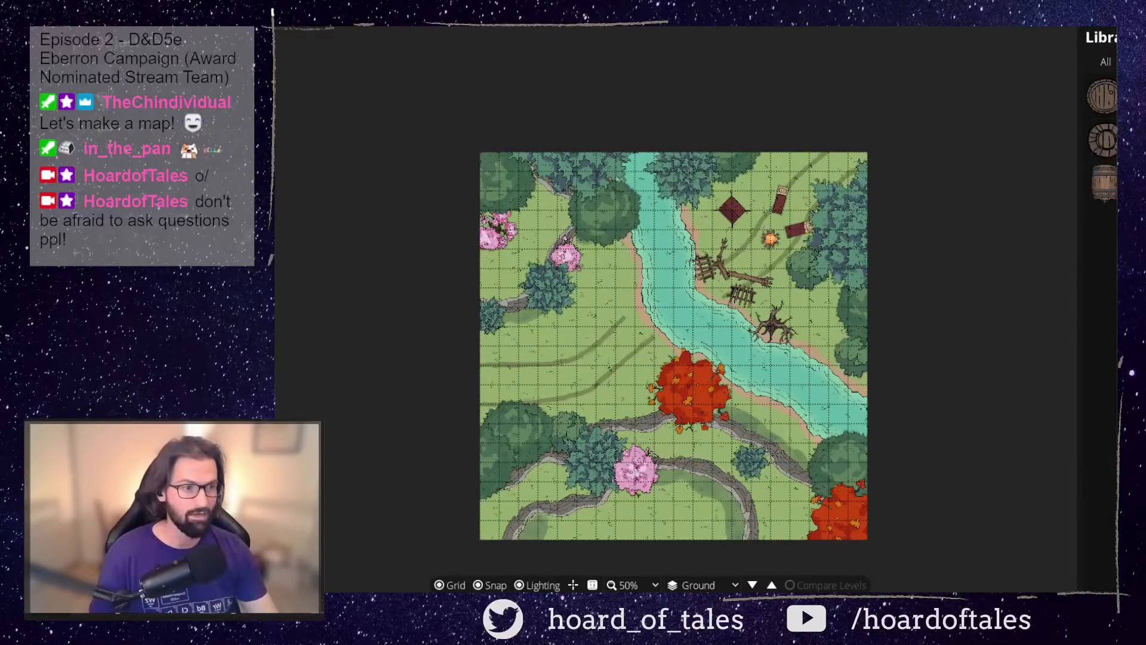
left_click(1102, 182)
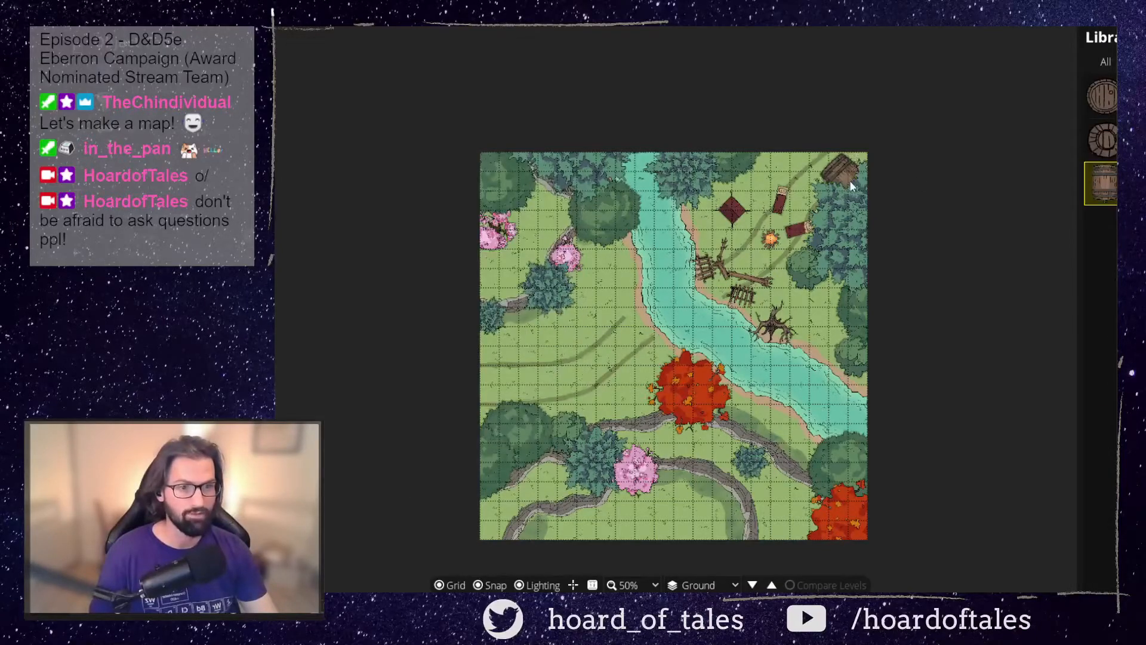
left_click(1103, 140)
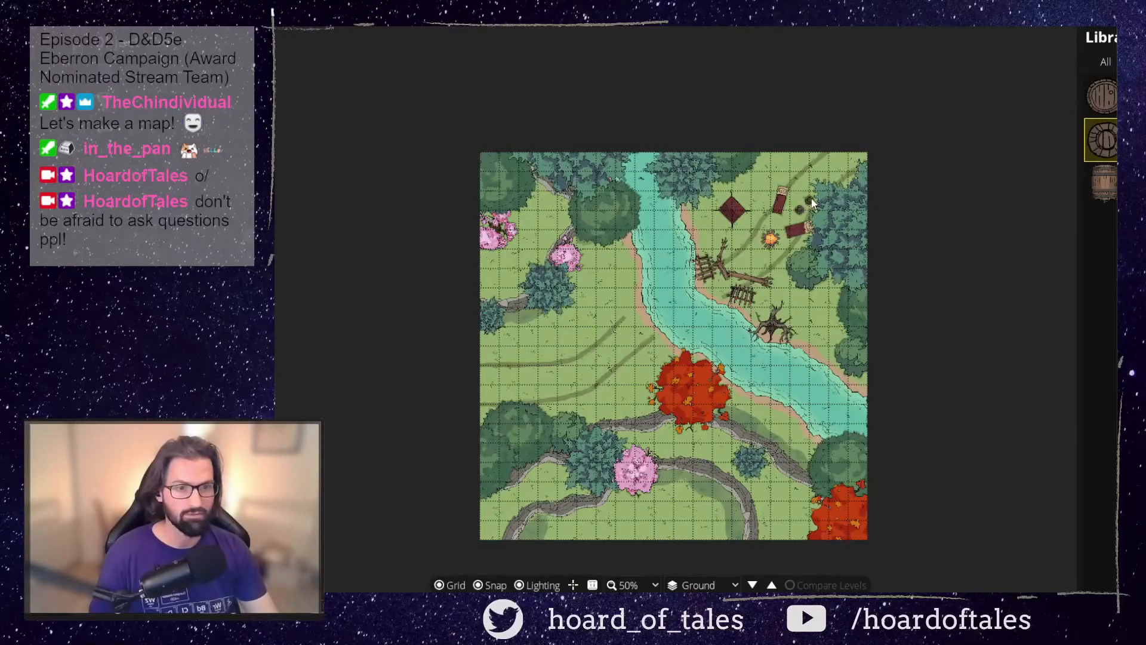
left_click(1102, 112)
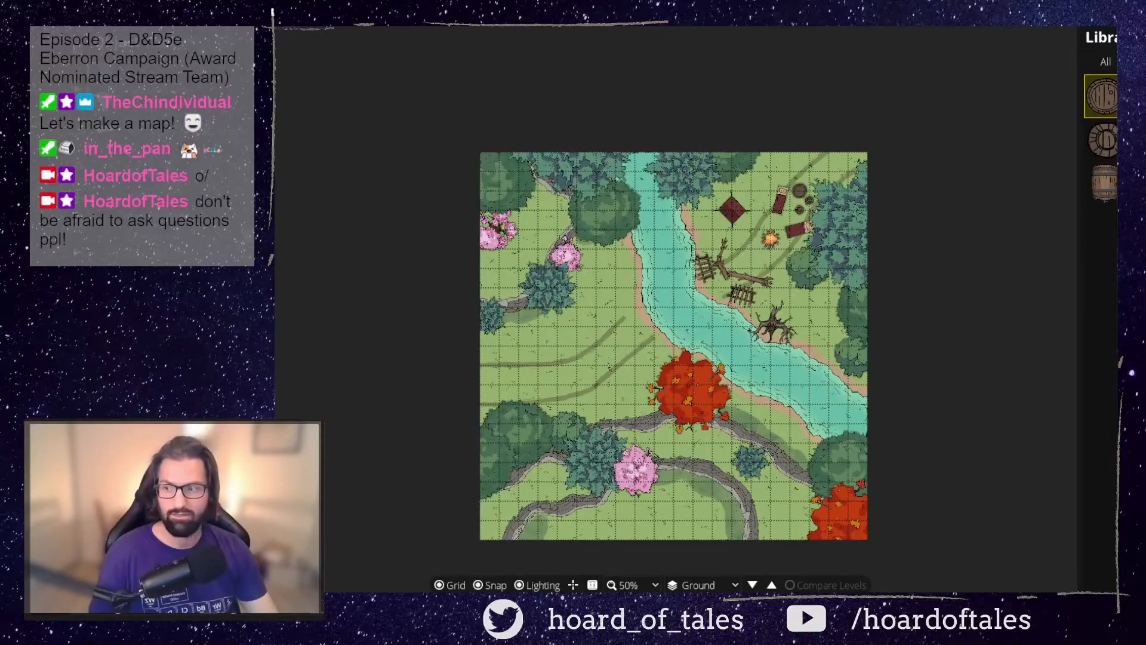
Try to draw a wooden plank bridge path across the full width of the river, then undo it
key("s")
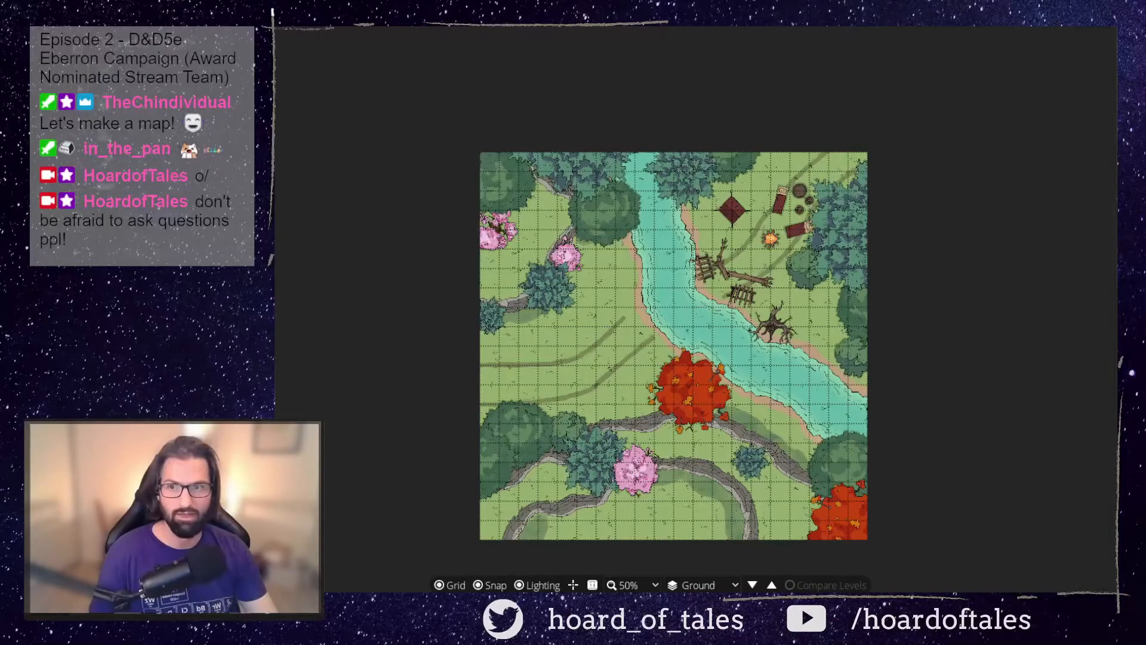
key("p")
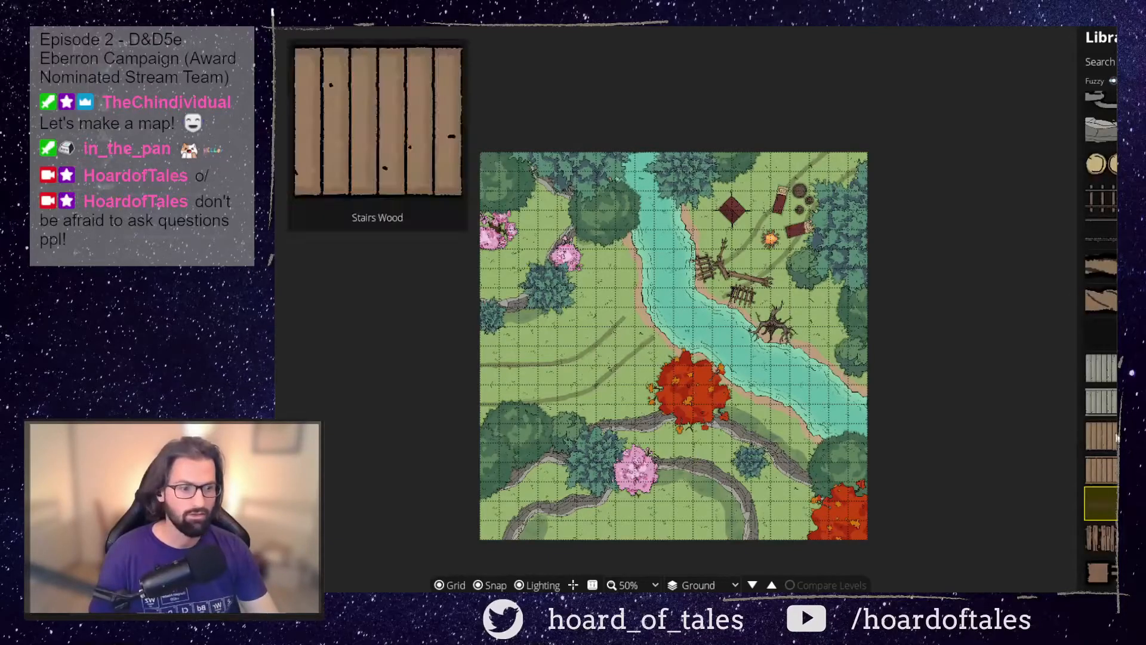
left_click(1101, 538)
left_click(654, 318)
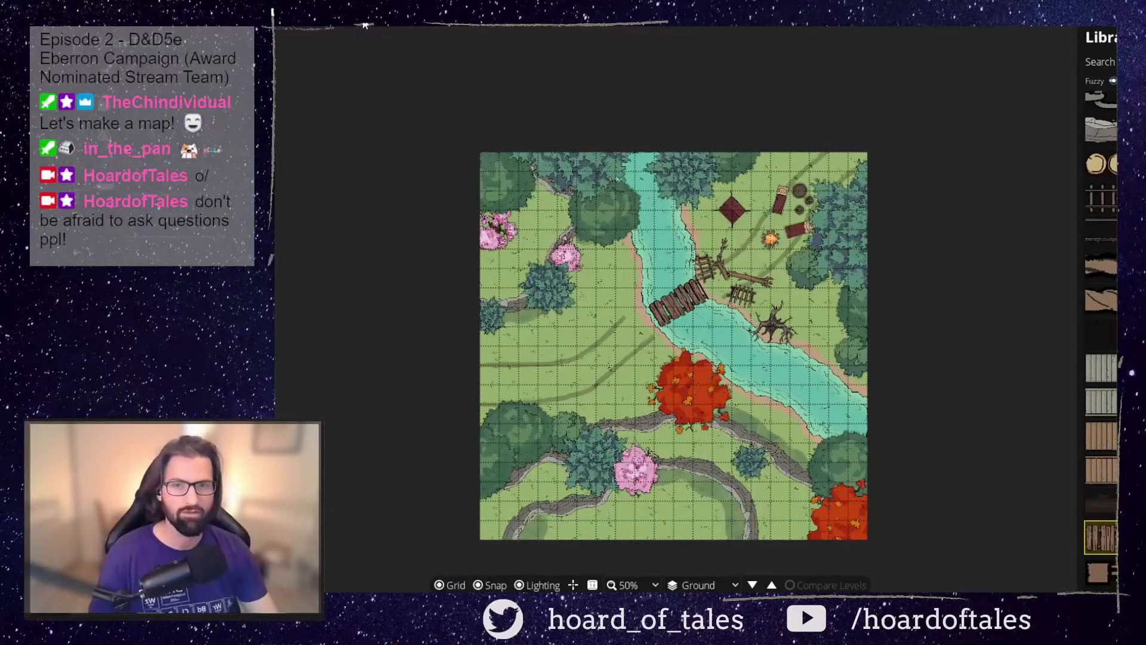
key("ctrl+z")
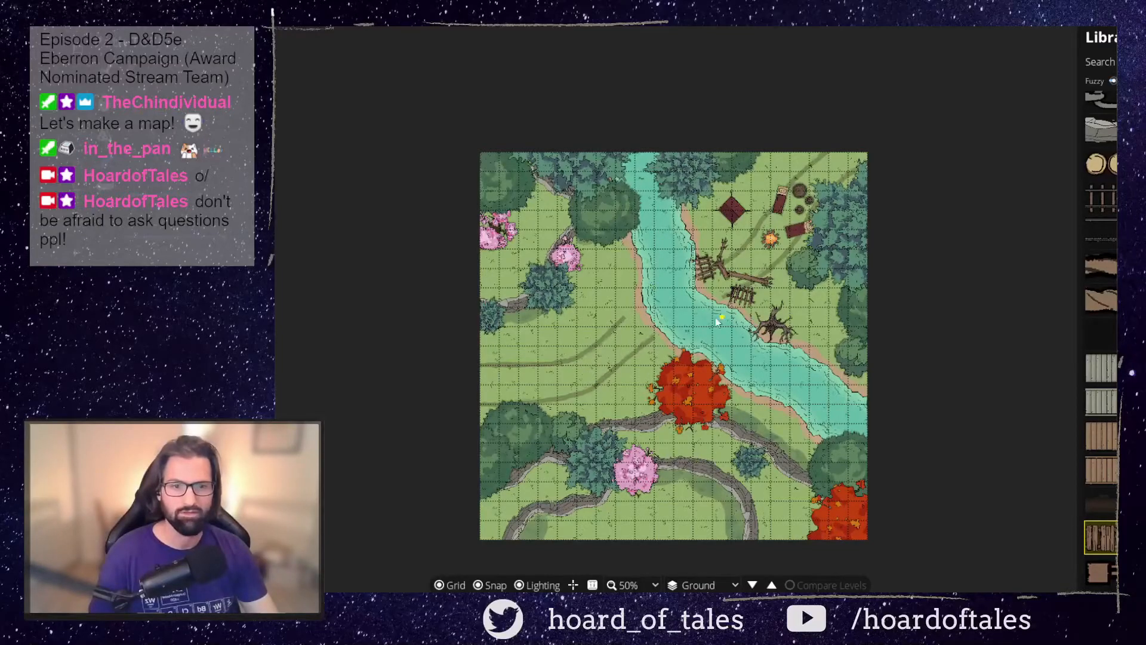
Draw a shorter plank bridge path in the river, submerged below the water, between the wagon trail's two ends
left_click_drag(664, 318, 694, 299)
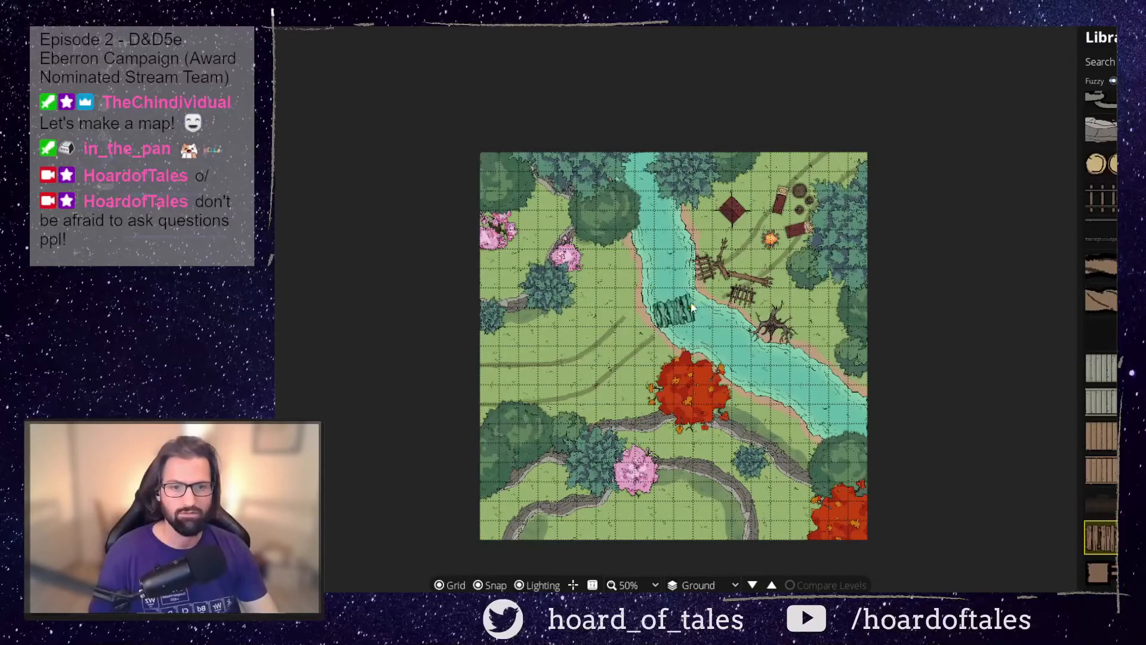
right_click(692, 296)
scroll(679, 270, "up", 2)
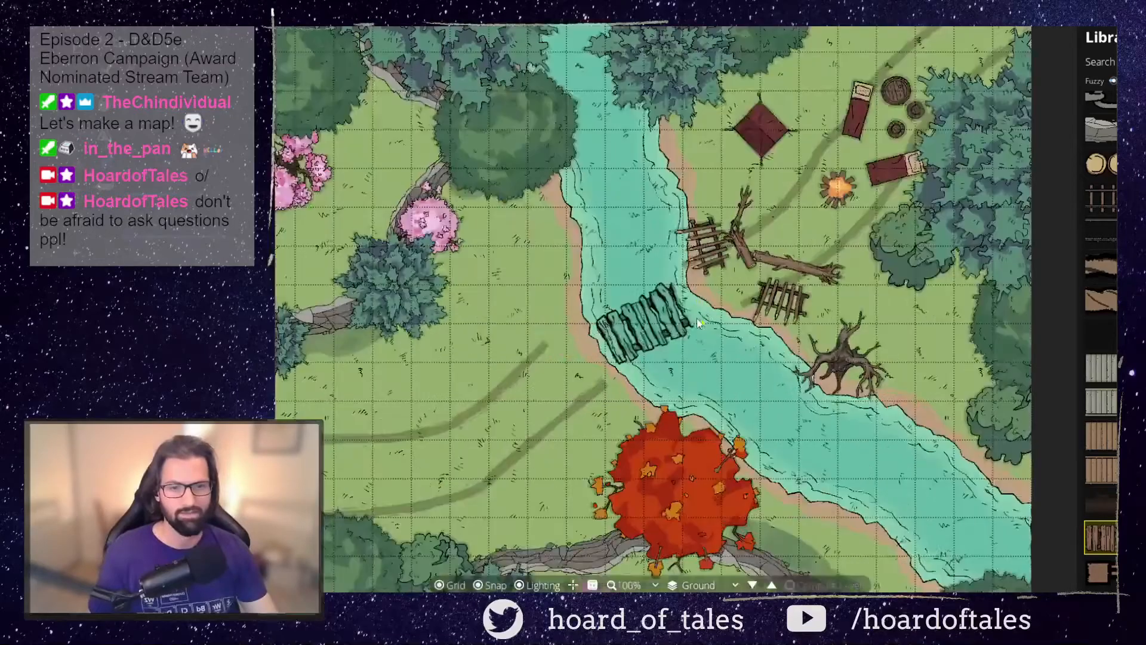
scroll(616, 319, "down", 1)
scroll(615, 319, "down", 1)
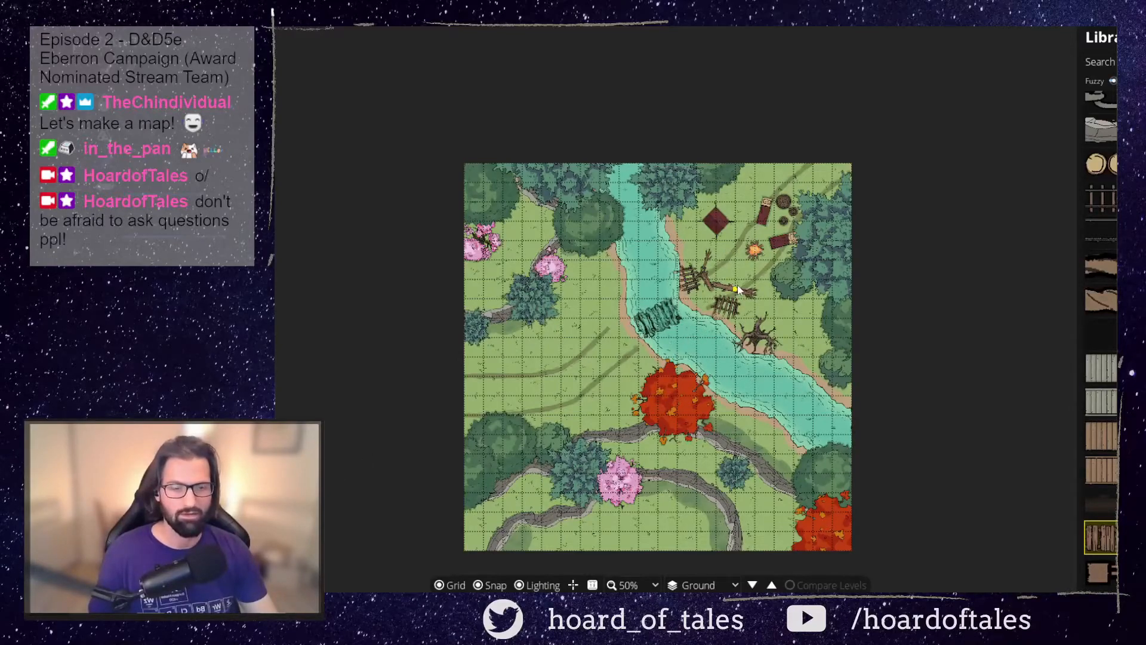
Paint grass-edged ground patches on the river's west side below the cherry tree and pine, and on the east bank beside the dead tree
scroll(743, 277, "up", 1)
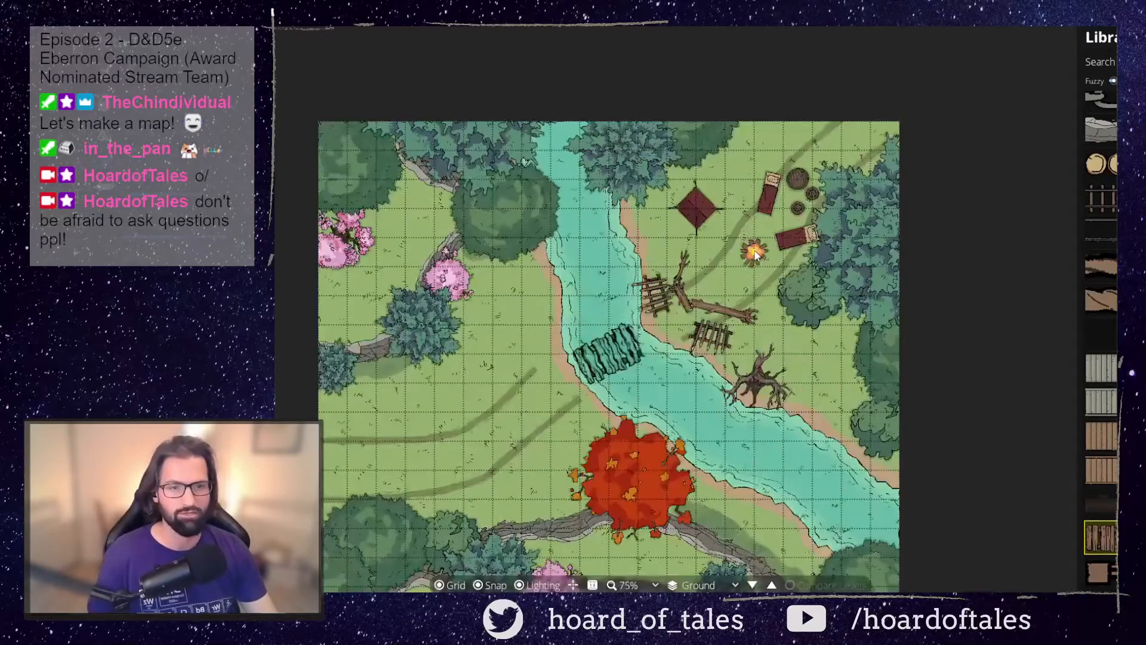
scroll(744, 274, "up", 1)
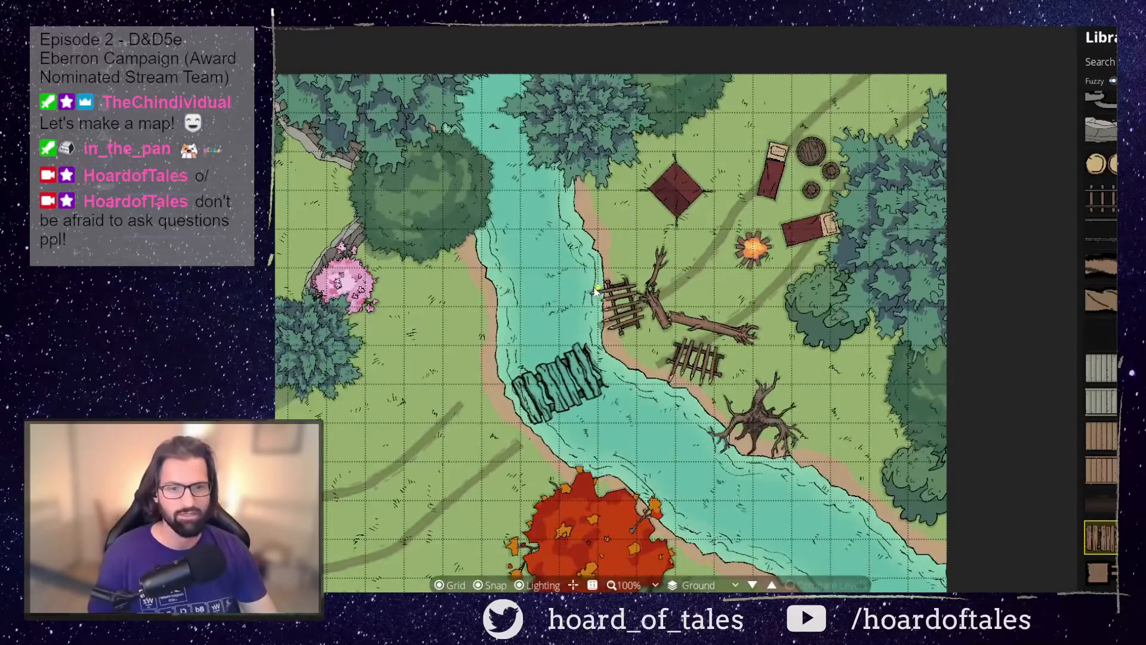
scroll(521, 274, "down", 1)
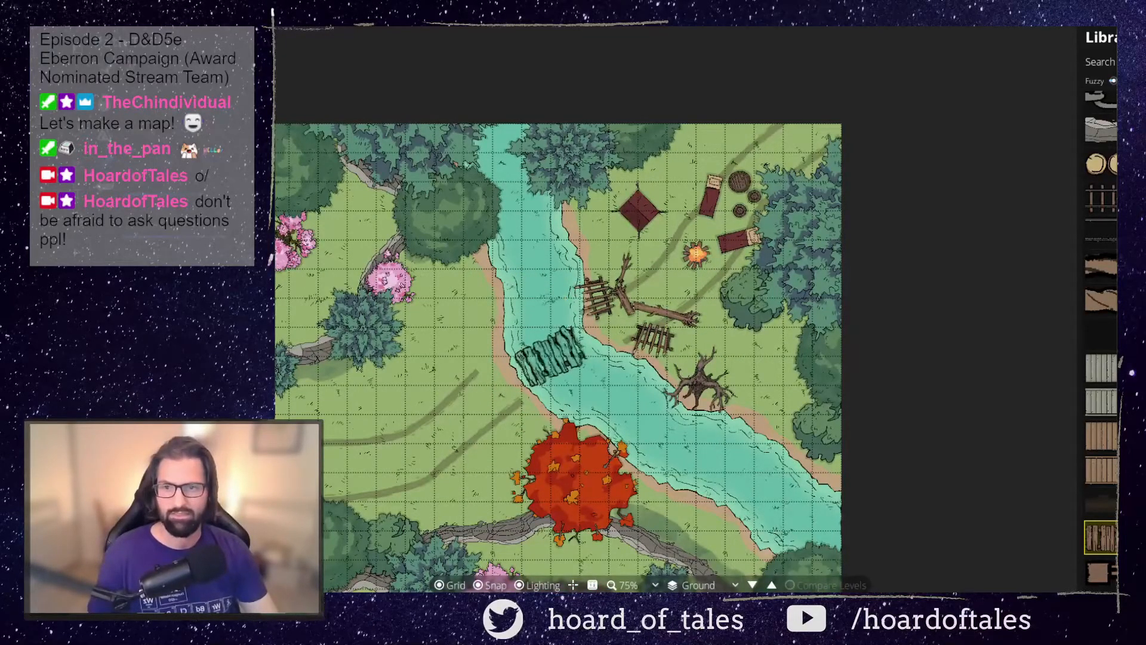
key("s")
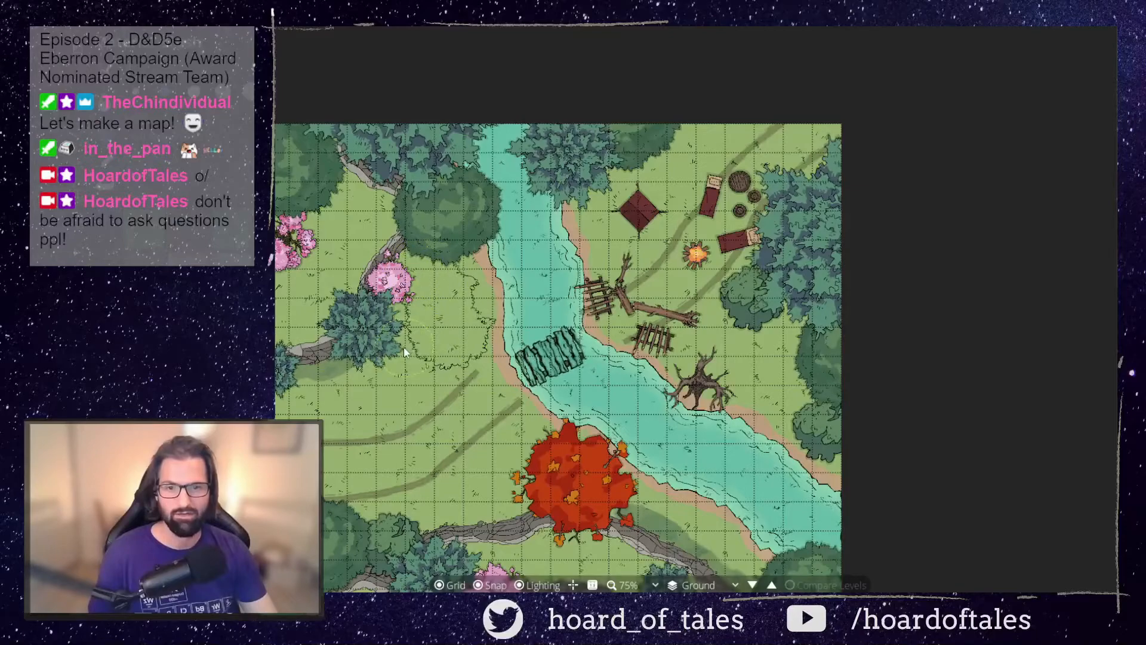
left_click_drag(357, 376, 331, 378)
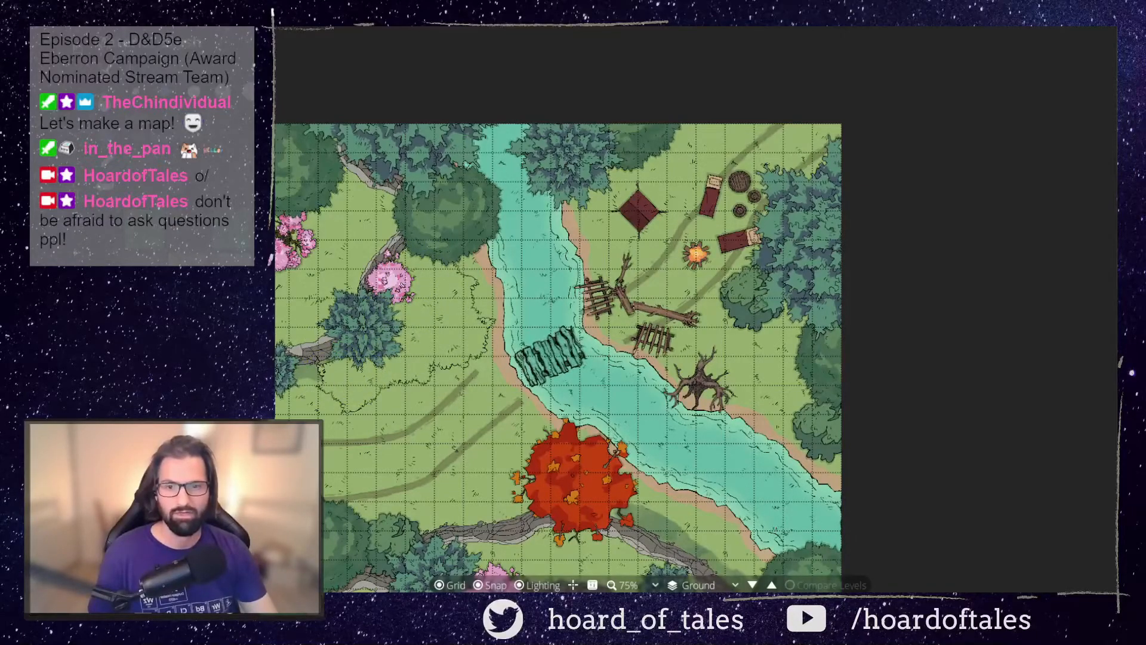
left_click(311, 388)
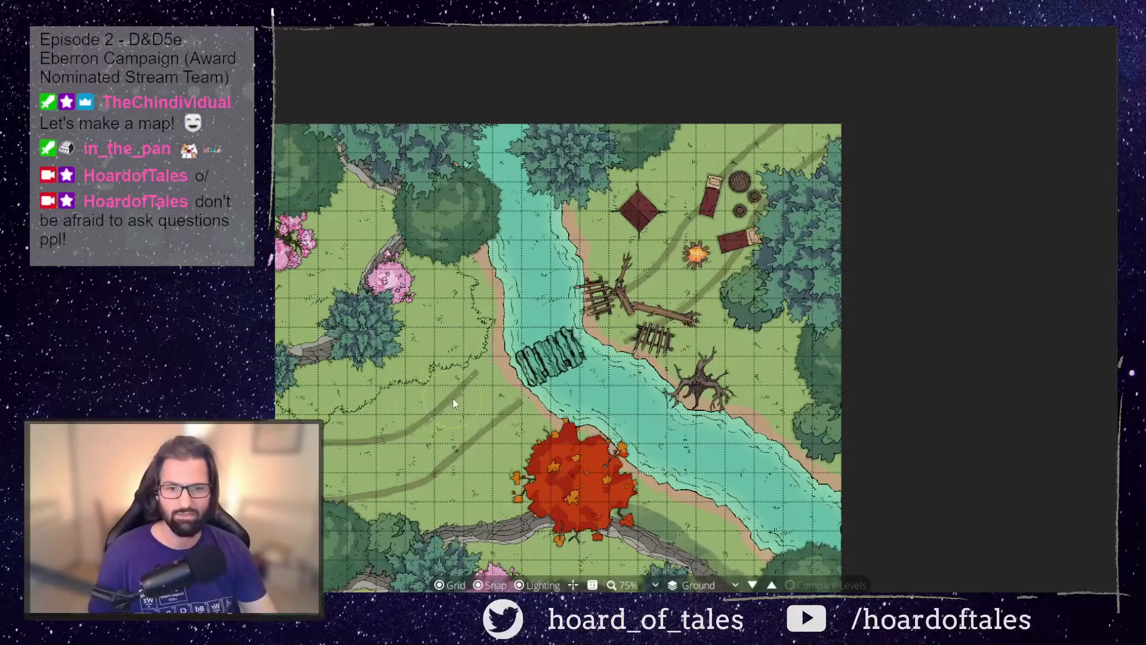
left_click(757, 365)
mouse_move(807, 320)
left_mouse_down()
mouse_move(791, 335)
mouse_move(753, 332)
left_mouse_up()
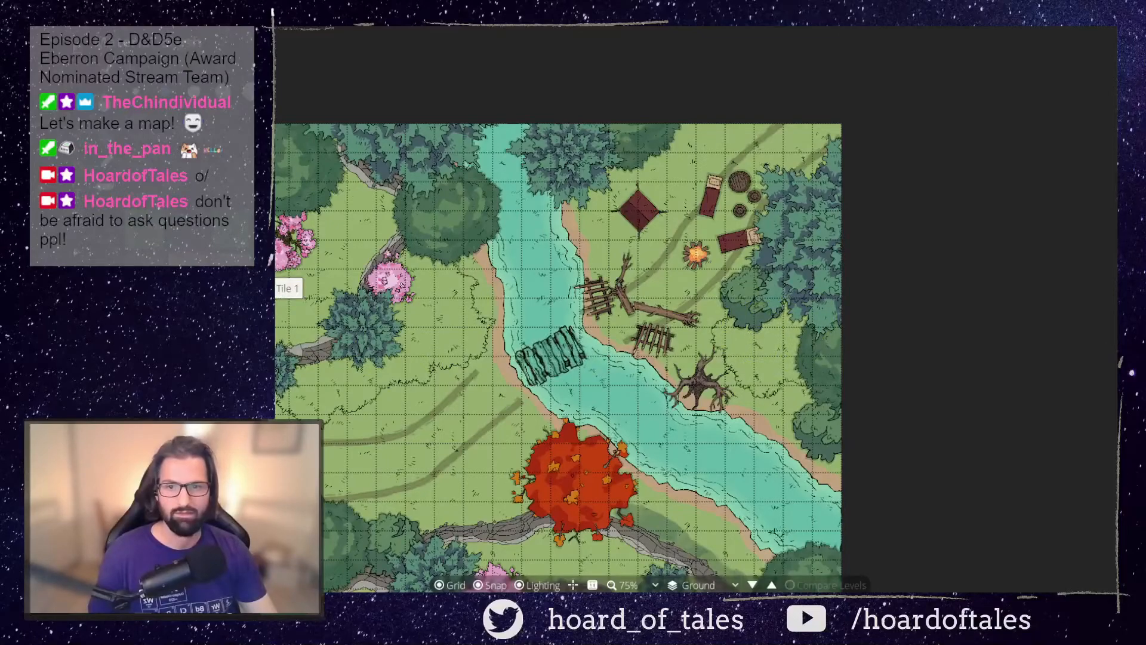
Paint more grass-edged ground patches west of the river below the cherry tree, on the east bank, and west of the central red tree
left_click_drag(357, 409, 404, 390)
key("ctrl+z")
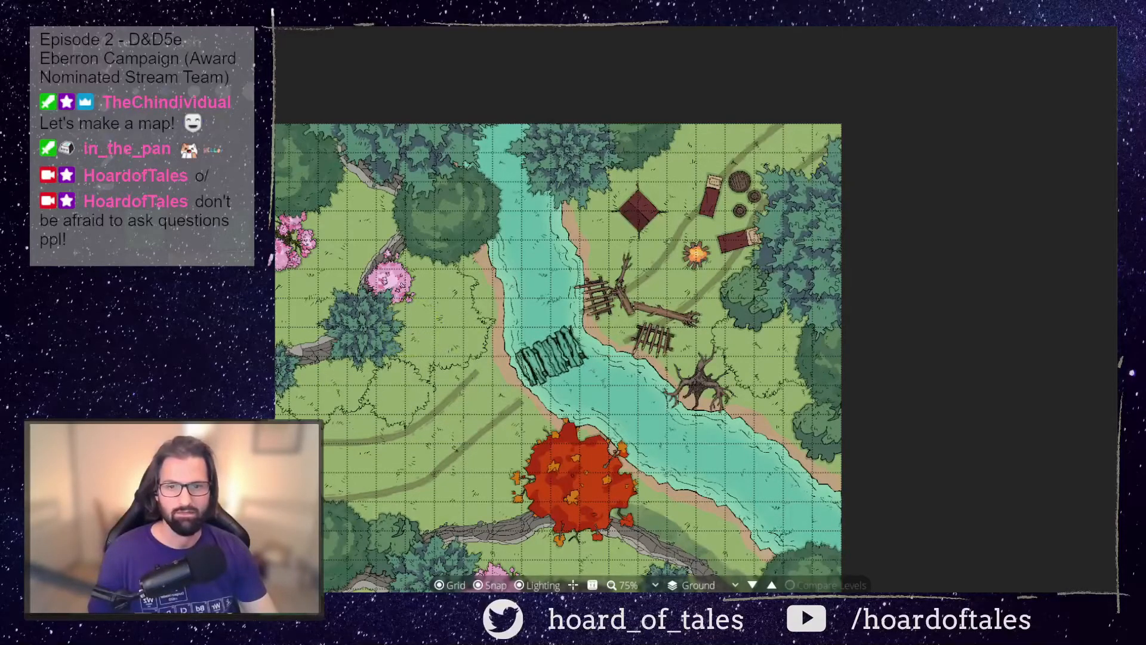
key("ctrl+z")
left_click(431, 328)
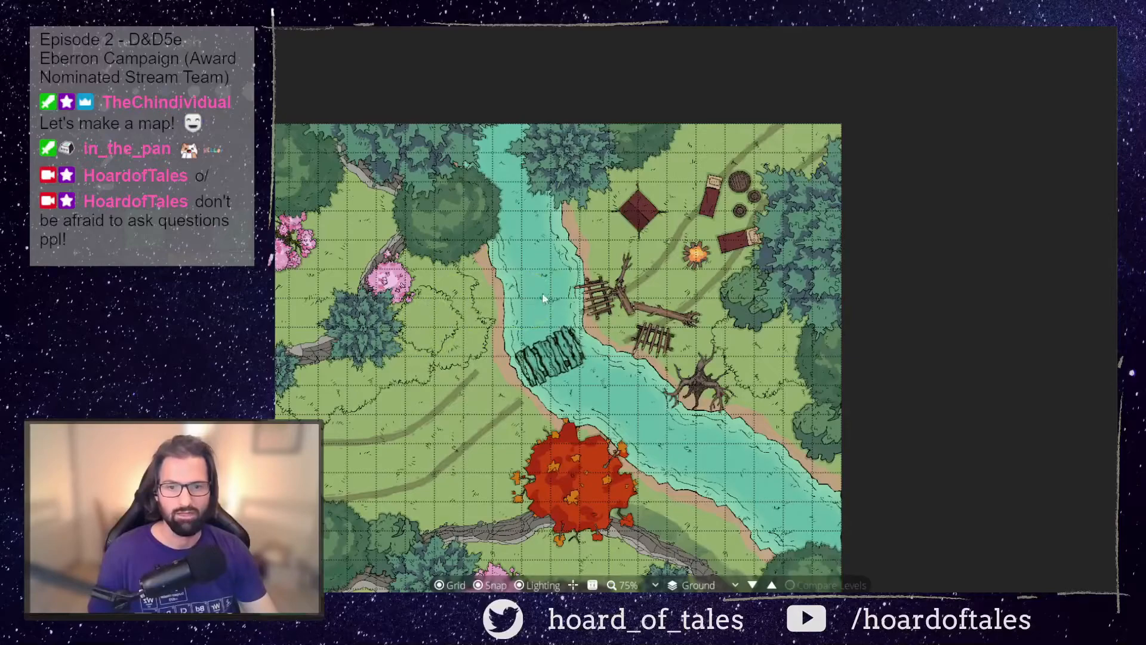
left_click(401, 357)
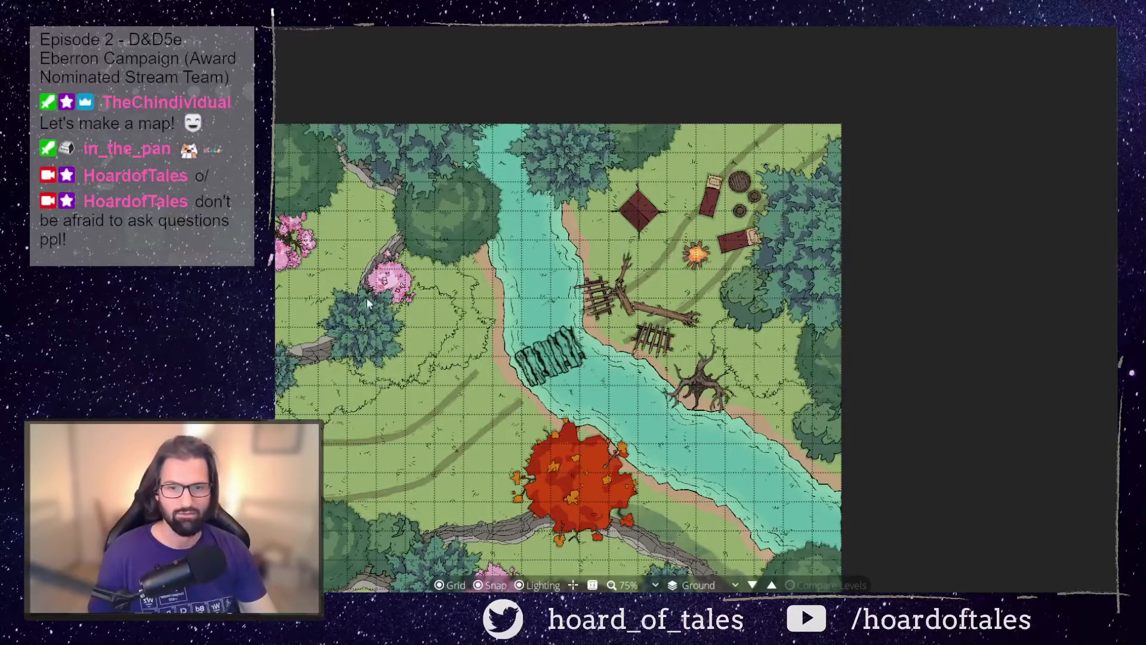
left_click(783, 338)
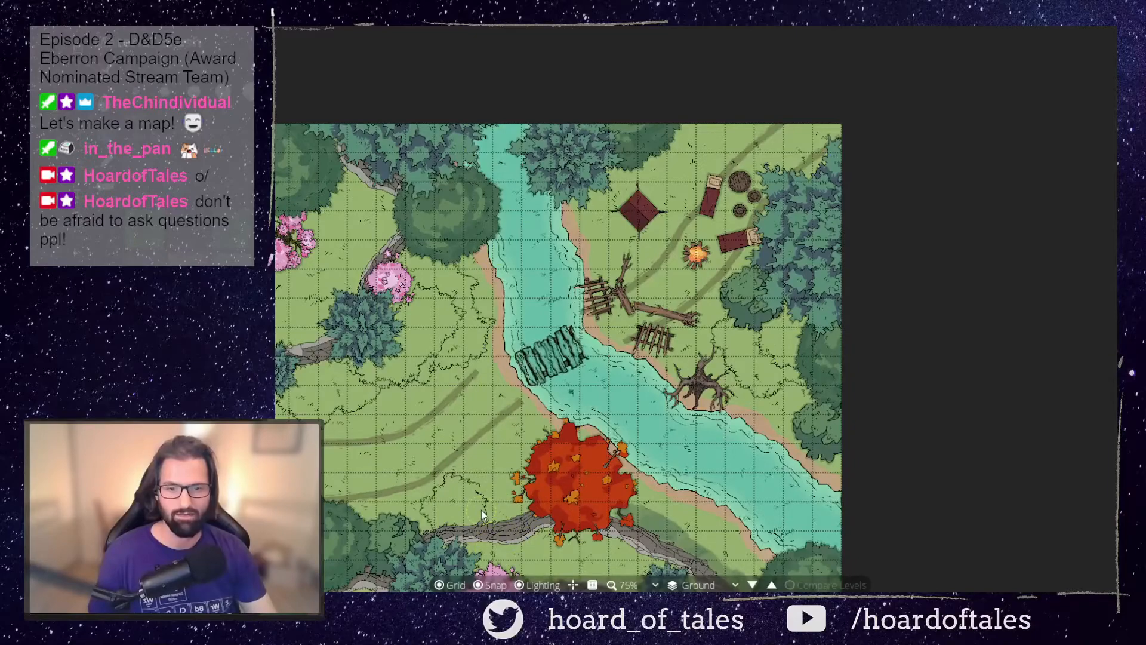
mouse_move(488, 508)
left_mouse_down()
mouse_move(506, 503)
mouse_move(497, 473)
mouse_move(529, 466)
mouse_move(539, 446)
left_mouse_up()
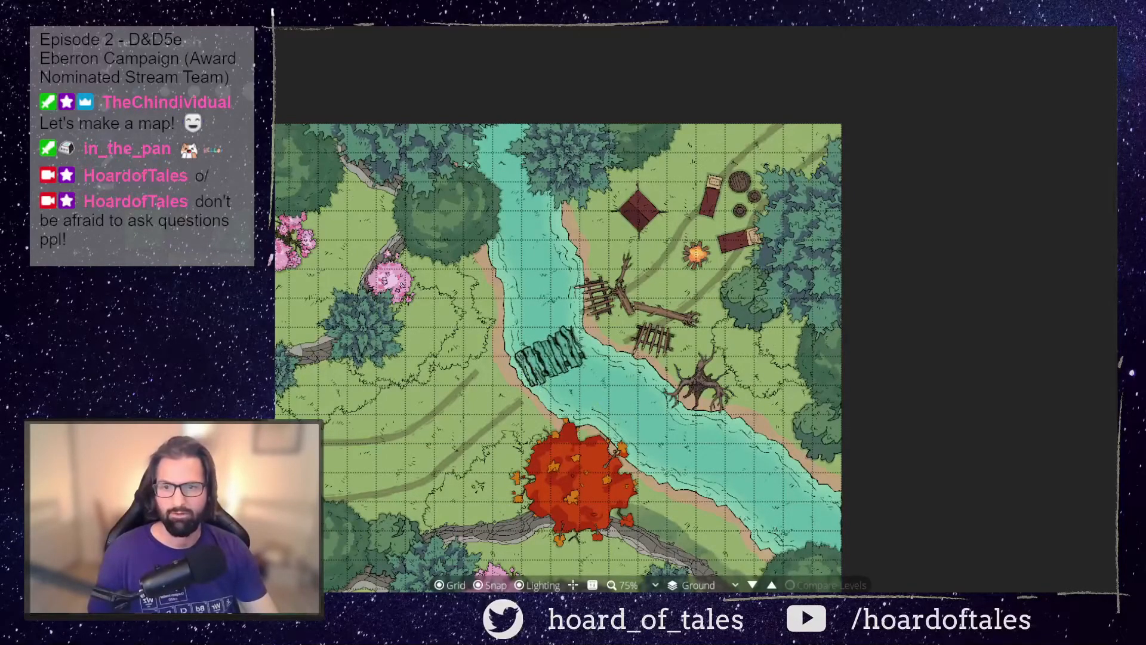
Try bright green ground patches on the western grassland and yellow ones beside the campfire, undoing each
left_click(425, 333)
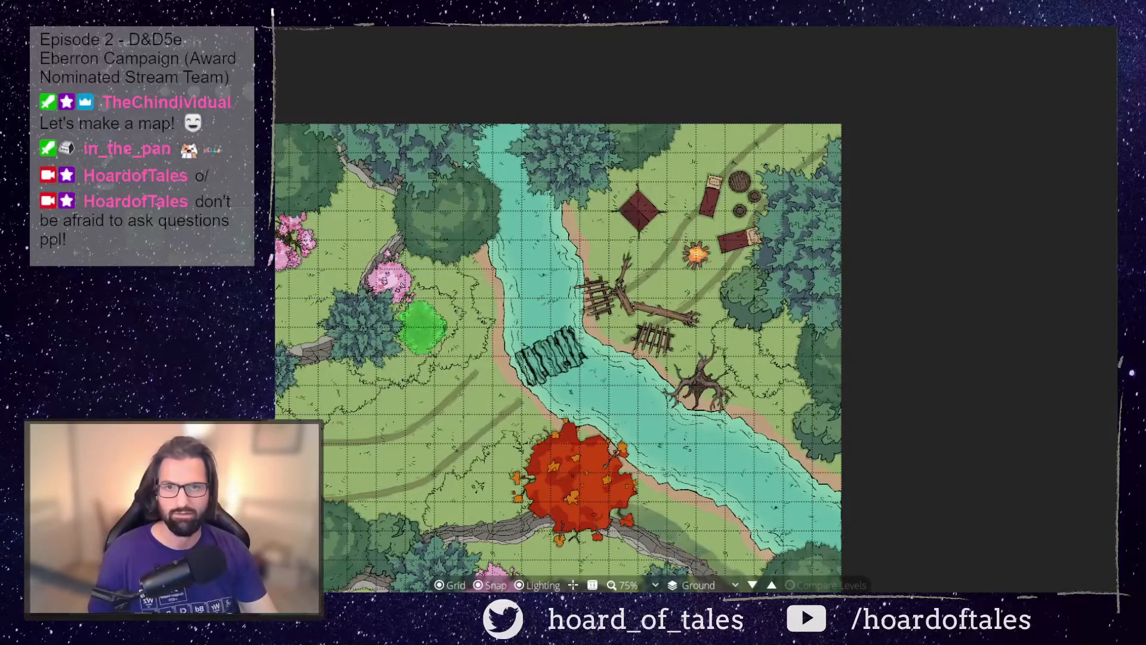
key("ctrl+z")
left_click(360, 414)
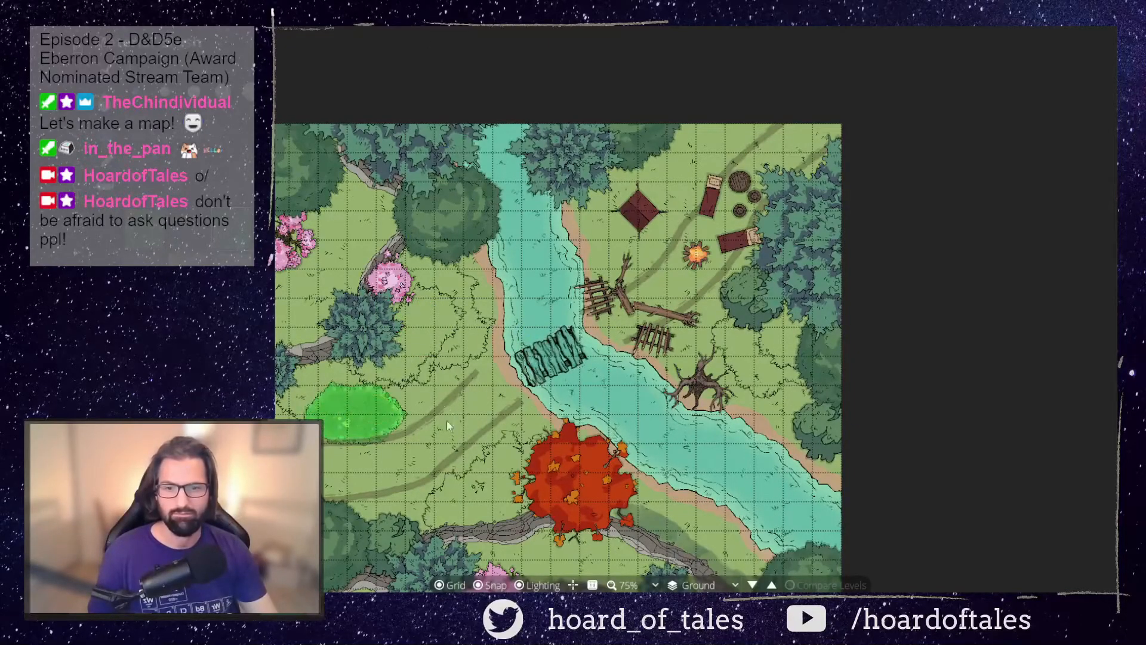
key("ctrl+z")
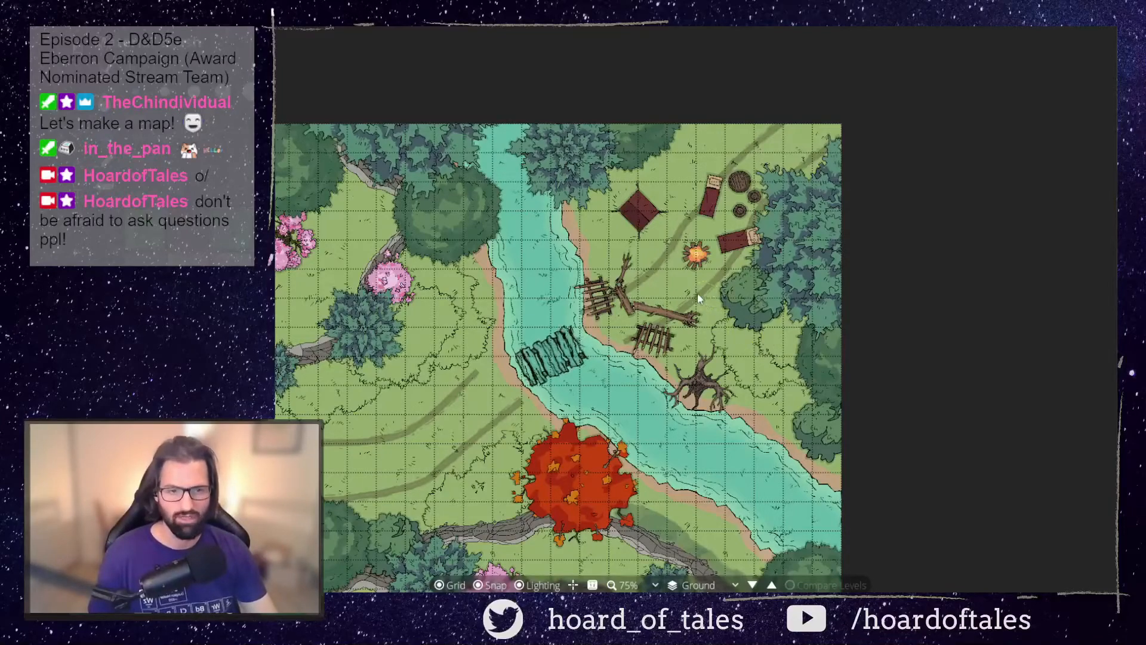
left_click(674, 292)
left_click(671, 255)
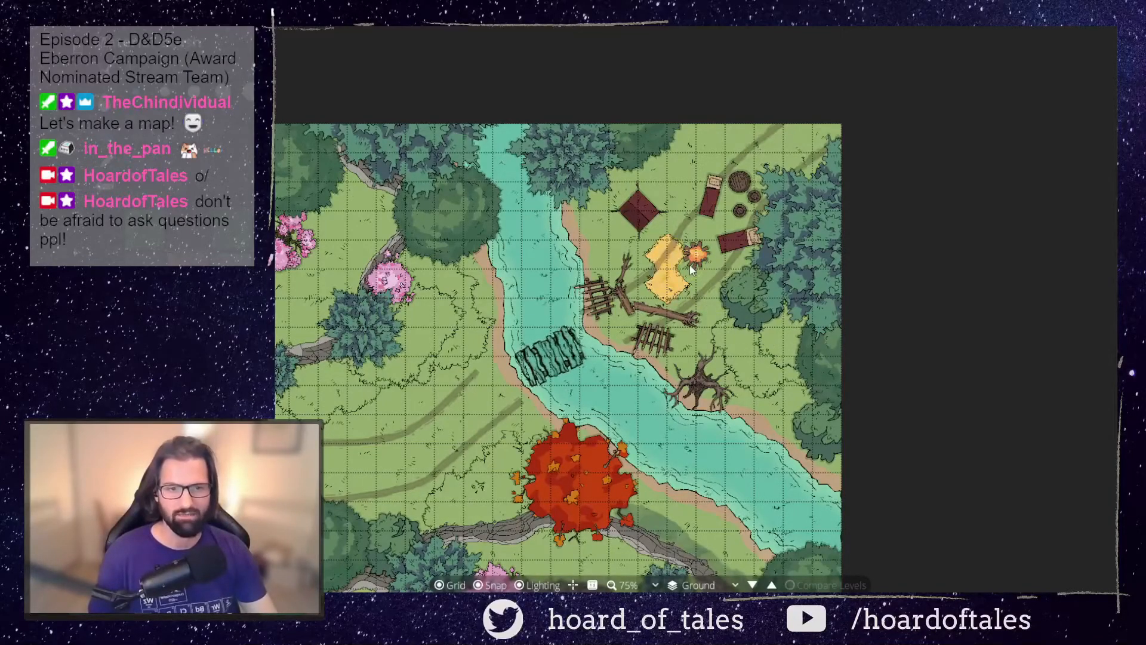
key("ctrl+z")
key("ctrl+z")
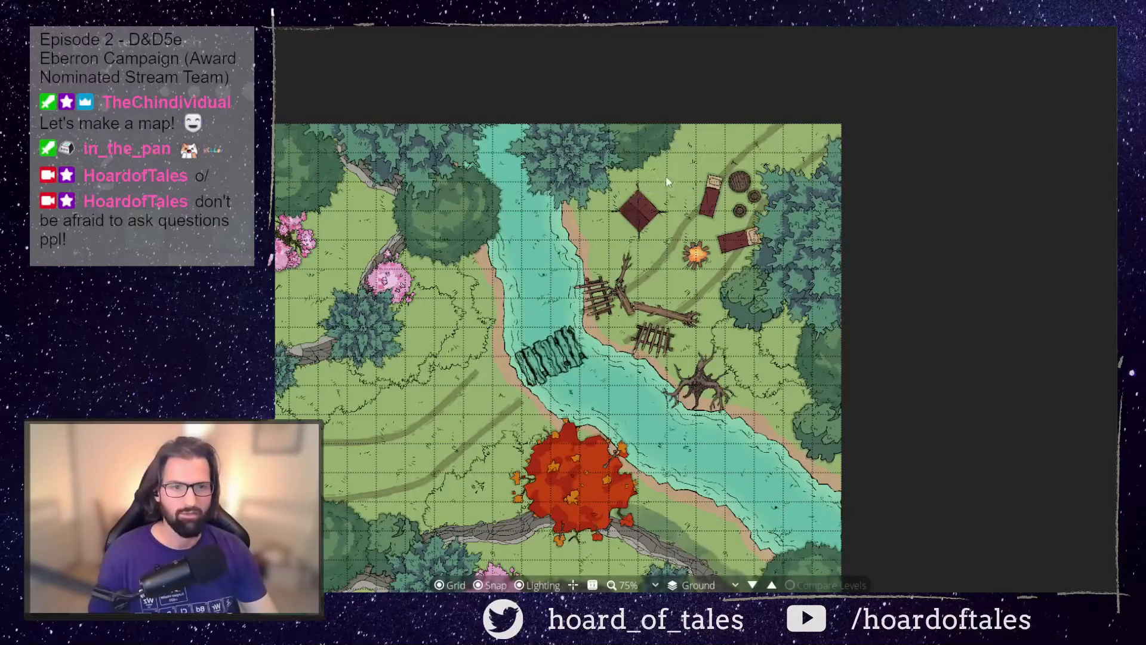
Paint grass-edged ground patches north of the camp tent and along the map's southern edge below the cliffs
mouse_move(728, 125)
left_mouse_down()
mouse_move(622, 170)
mouse_move(660, 166)
mouse_move(624, 188)
left_mouse_up()
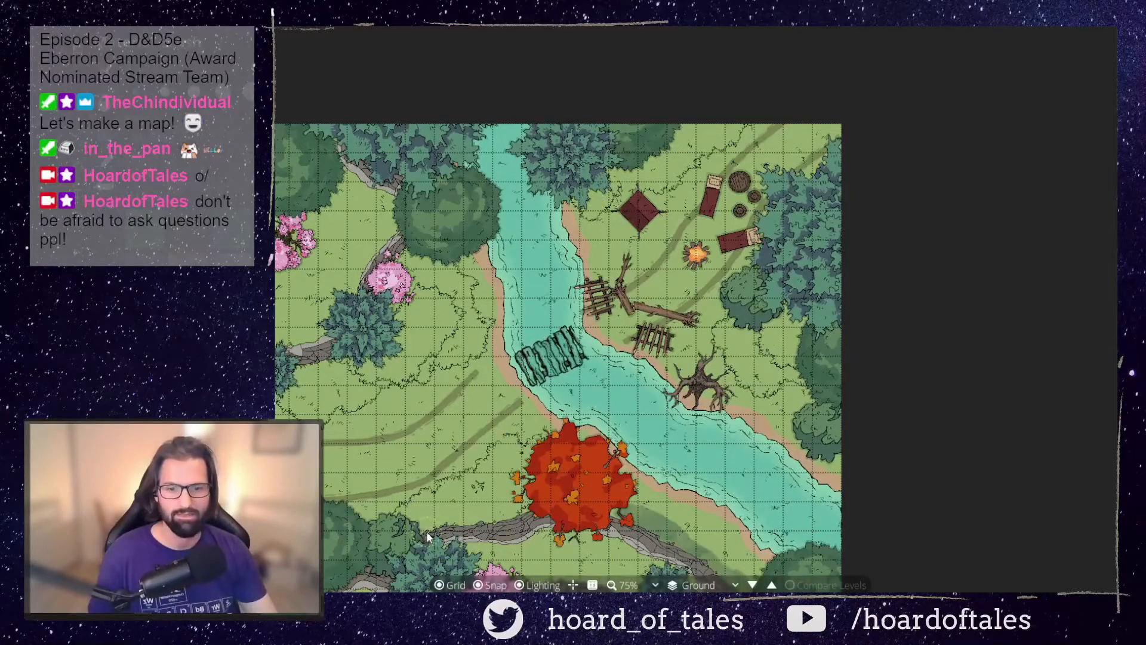
left_click_drag(726, 536, 688, 357)
mouse_move(667, 487)
left_mouse_down()
mouse_move(690, 521)
mouse_move(685, 474)
mouse_move(670, 458)
mouse_move(659, 509)
left_mouse_up()
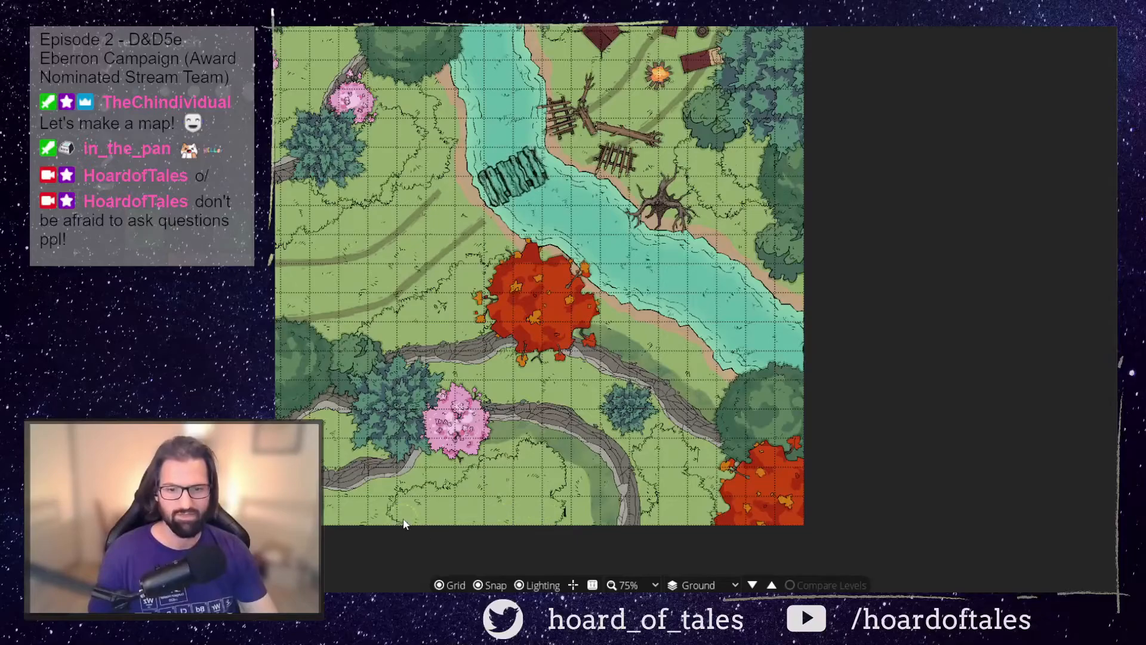
Review the whole map from the camp and river down to the southern cliffs
scroll(463, 343, "up", 1)
left_click_drag(463, 342, 603, 467)
scroll(721, 340, "down", 1)
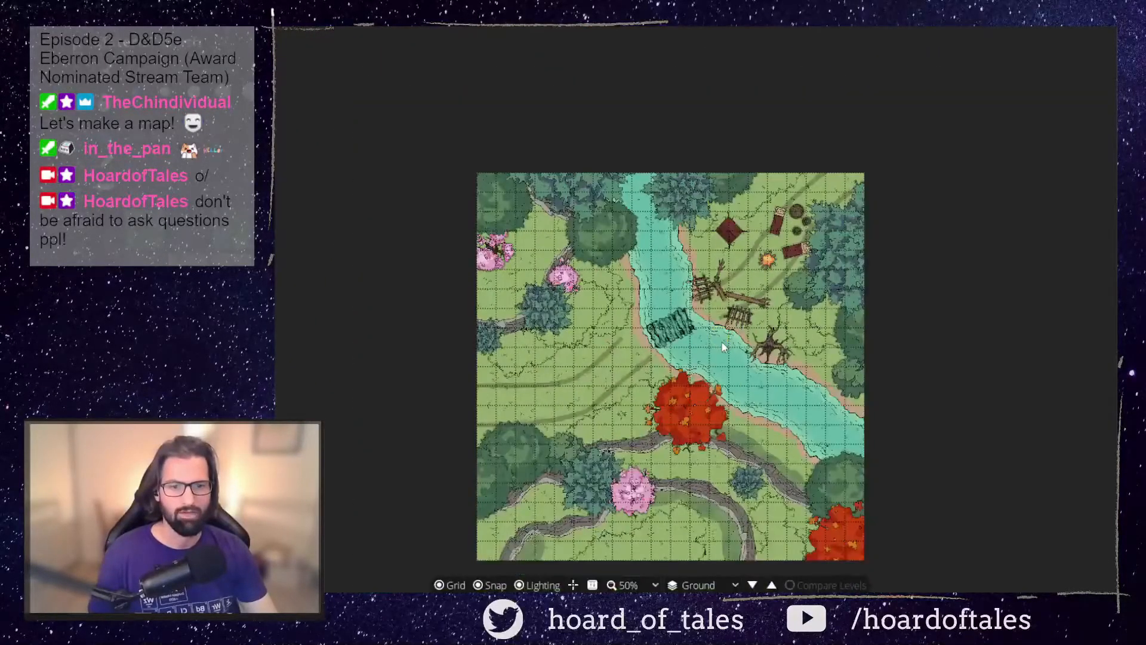
left_click_drag(780, 404, 739, 349)
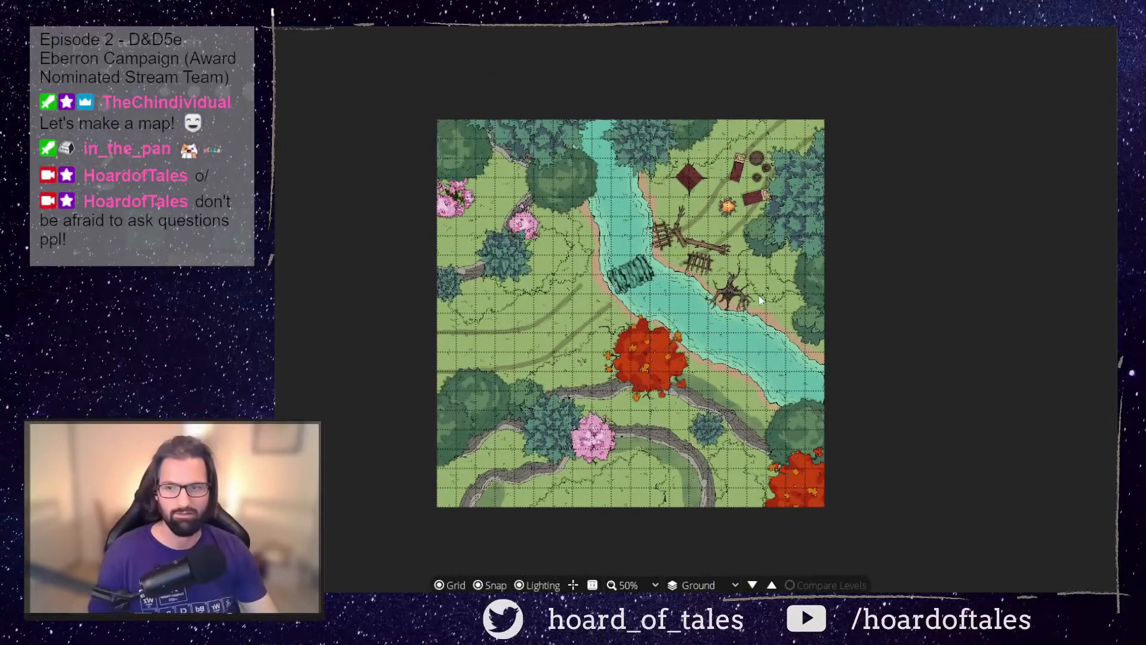
scroll(805, 291, "up", 1)
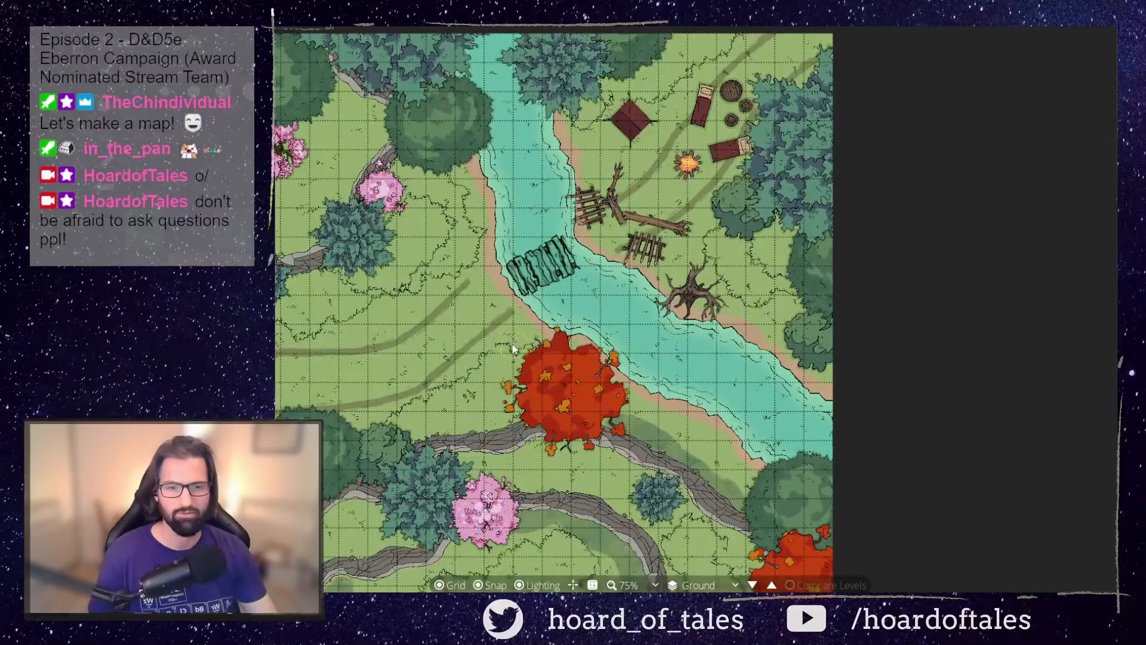
left_click_drag(531, 366, 578, 388)
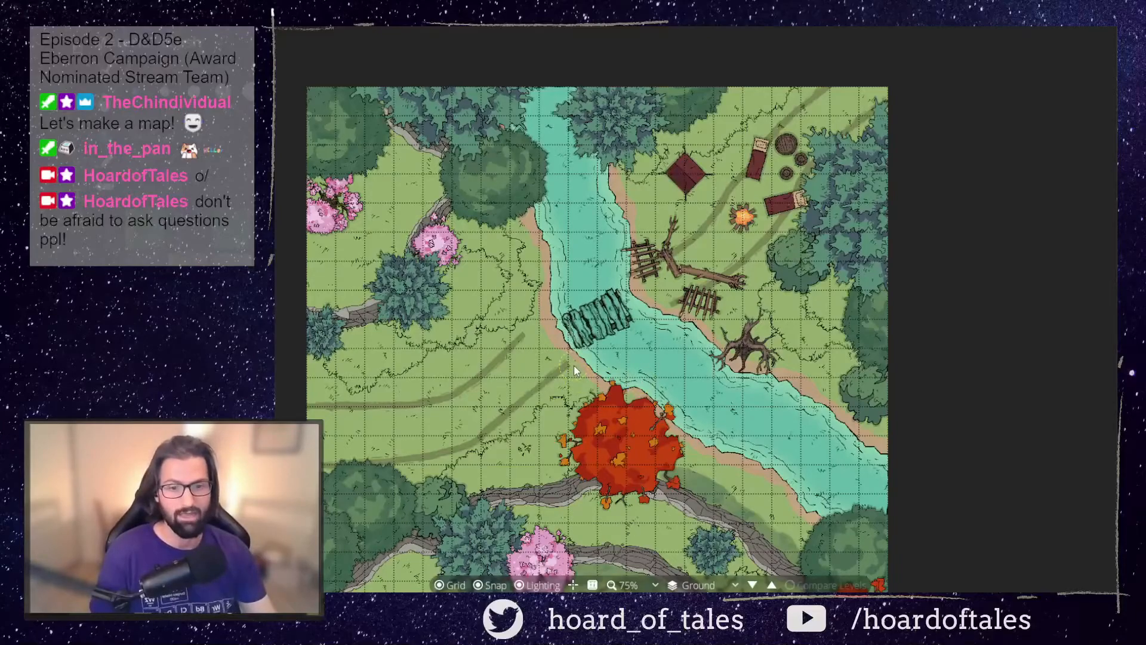
left_click_drag(577, 377, 618, 284)
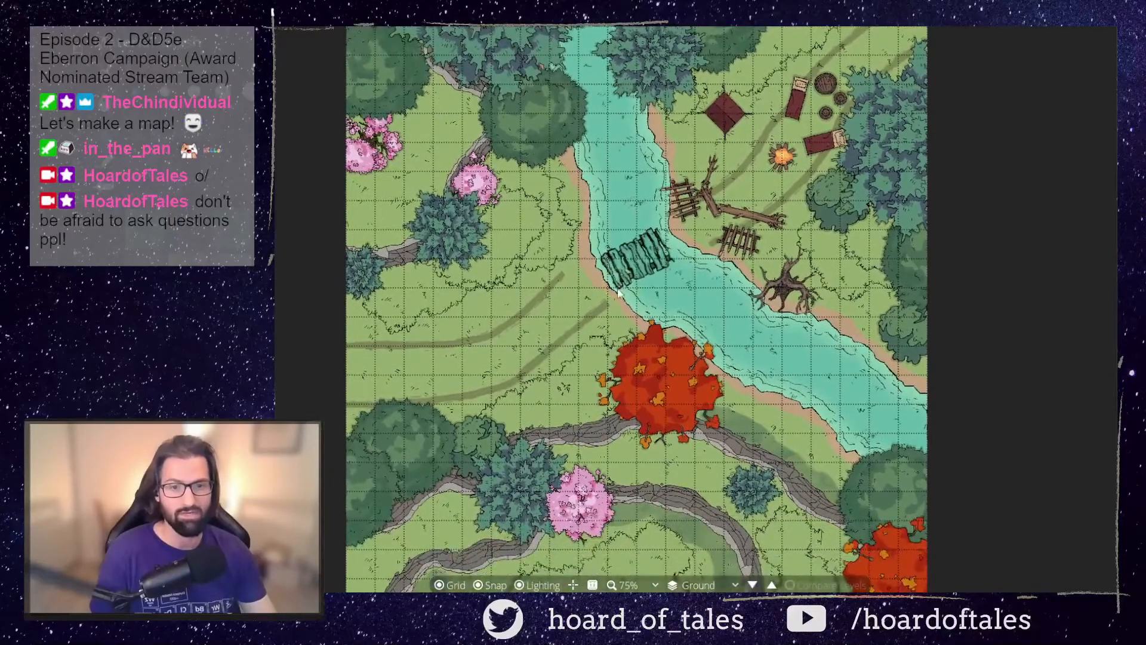
Try darkened night lighting with a yellow light on the campfire, then undo both
scroll(640, 297, "down", 1)
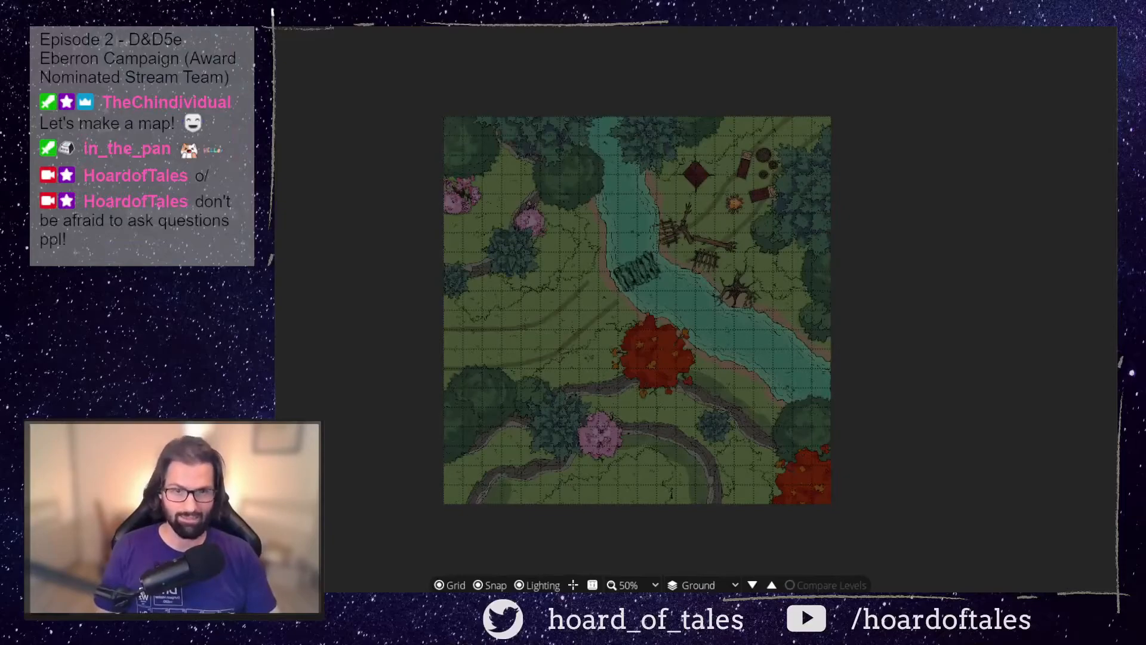
left_click(696, 176)
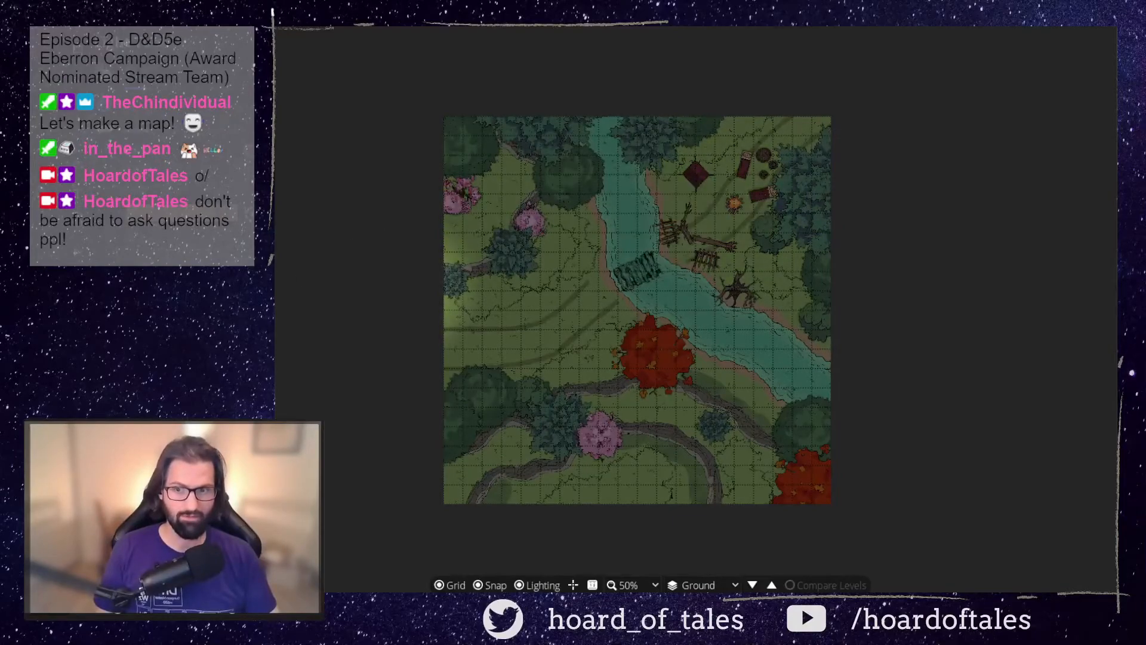
left_click(736, 206)
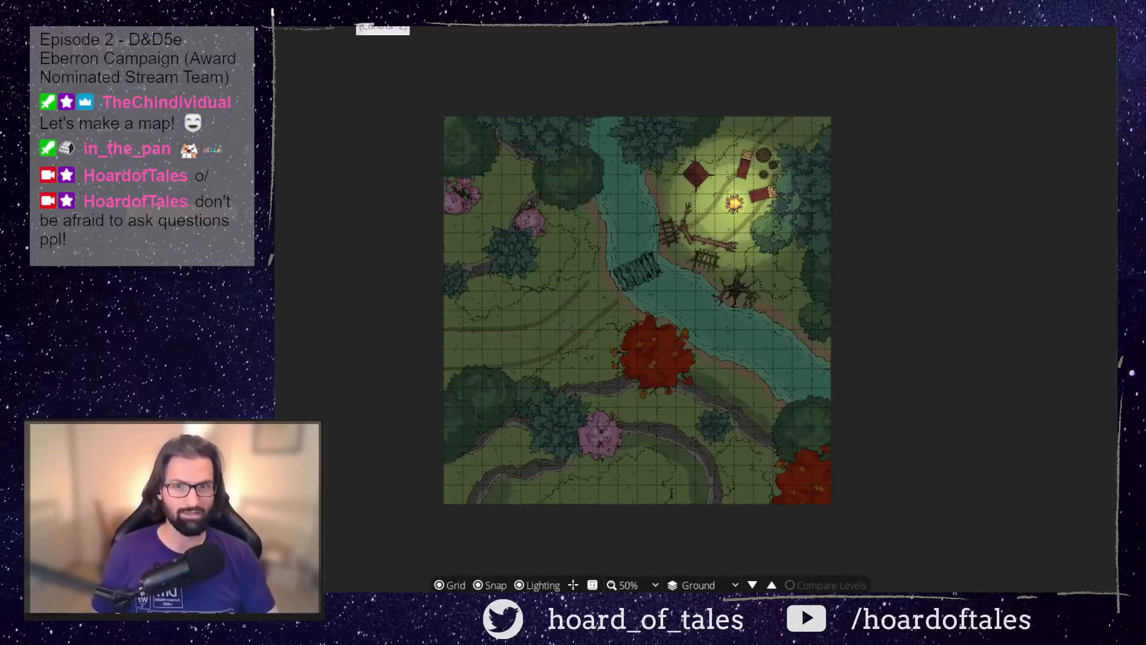
key("ctrl+z")
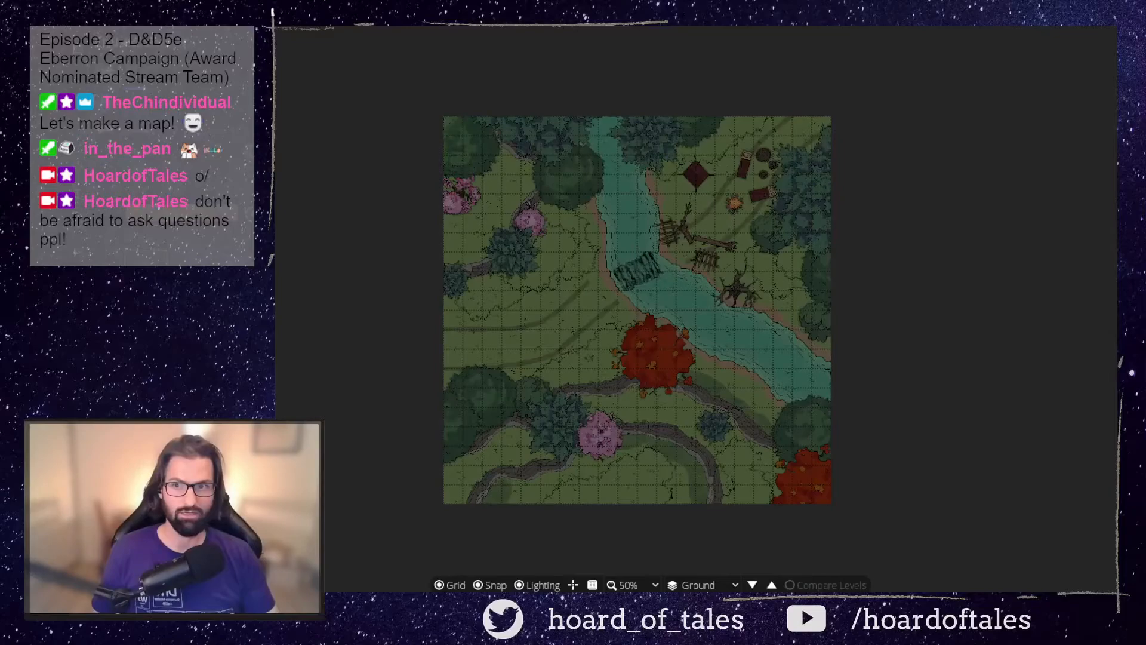
key("ctrl+z")
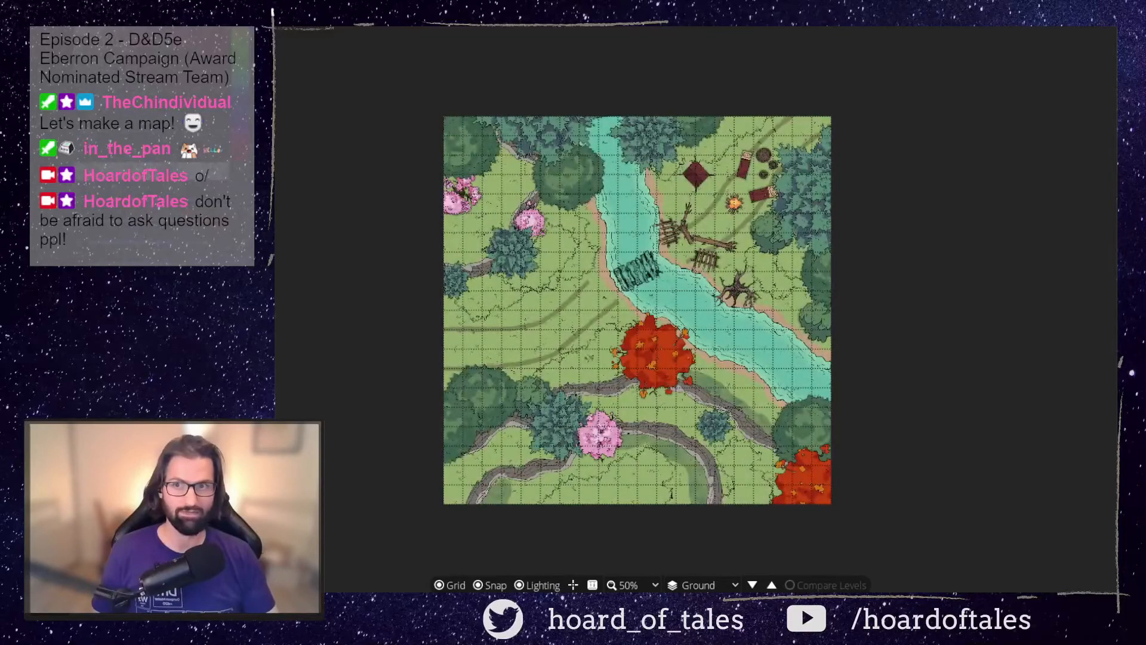